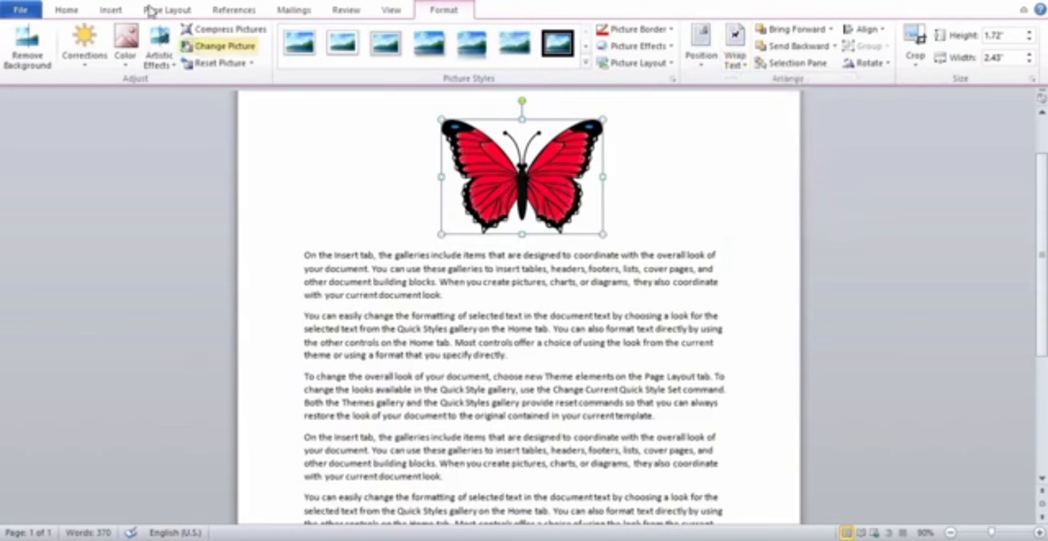
Insert the blue butterfly picture "download (1)" from the Pictures folder into the document.
left_click(111, 10)
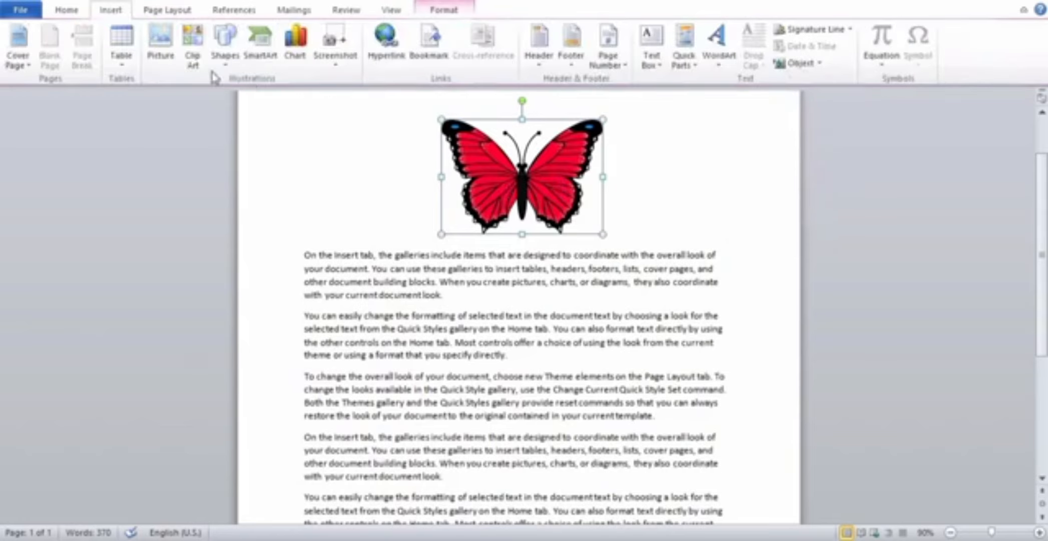
left_click(169, 60)
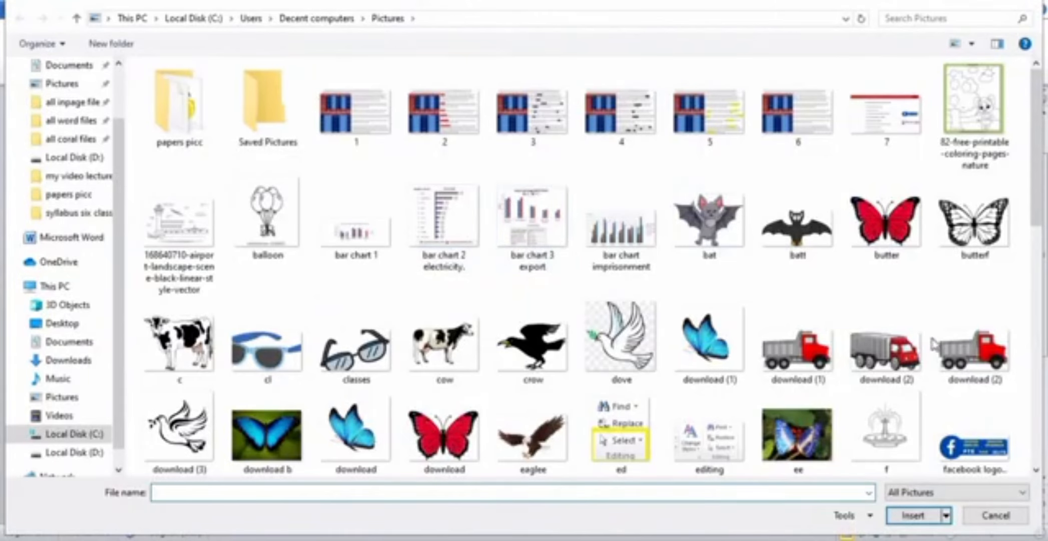
double_click(706, 348)
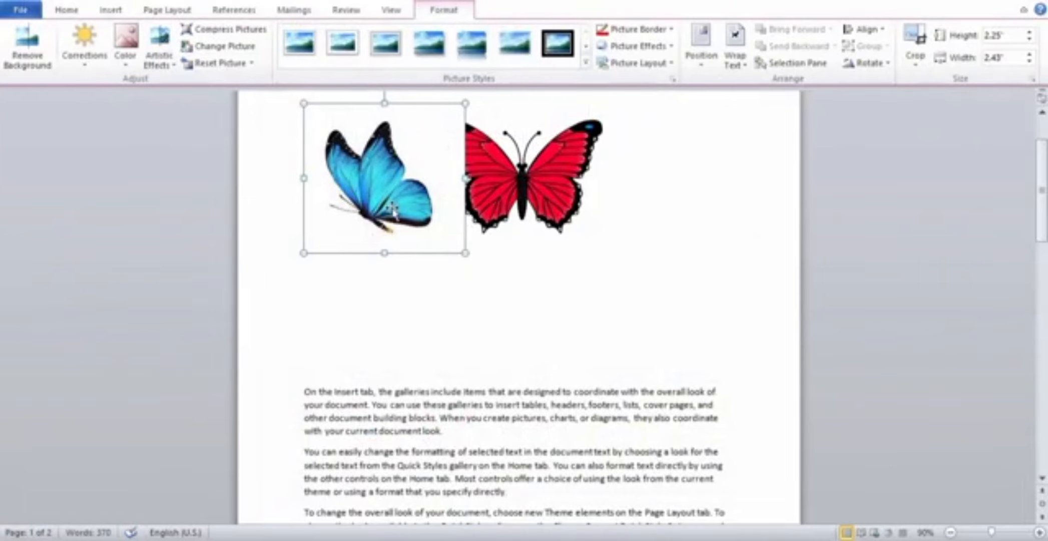
Set the blue butterfly picture's text wrapping to Tight.
left_click_drag(393, 211, 360, 270)
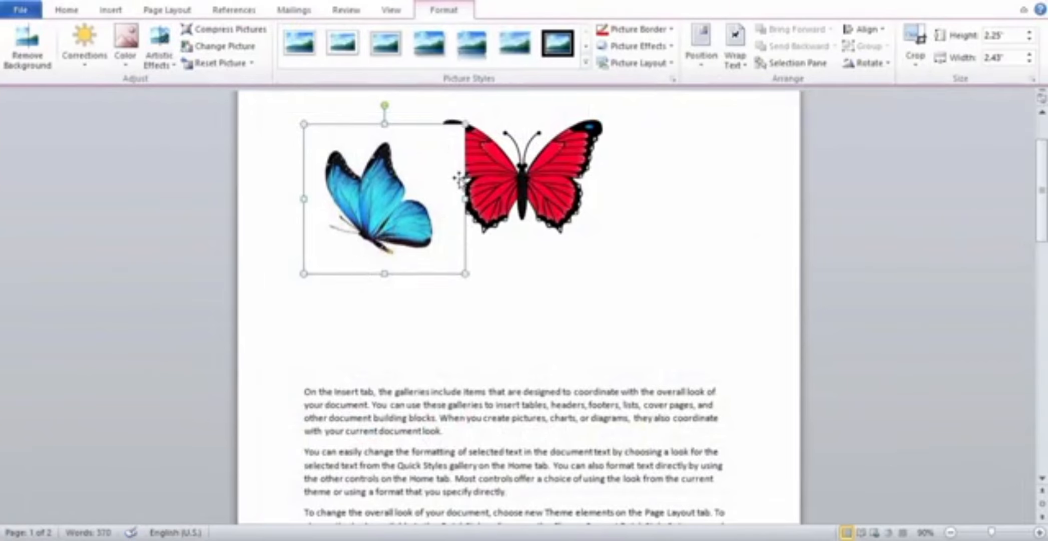
left_click(750, 65)
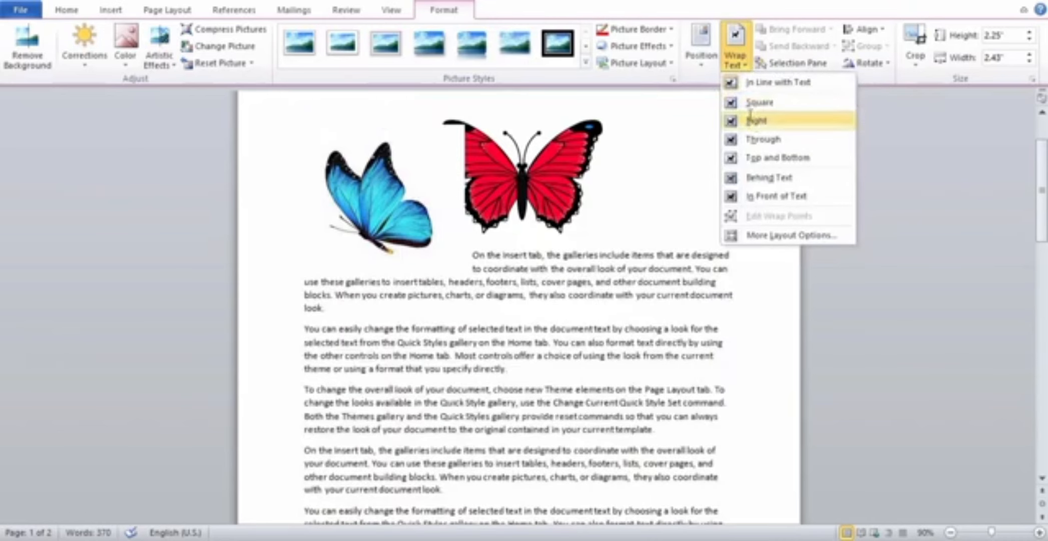
left_click(749, 115)
Shrink the blue butterfly to about 1.52" by 1.64", shrink the red butterfly too, and place them side by side above the text.
left_click_drag(408, 193, 379, 174)
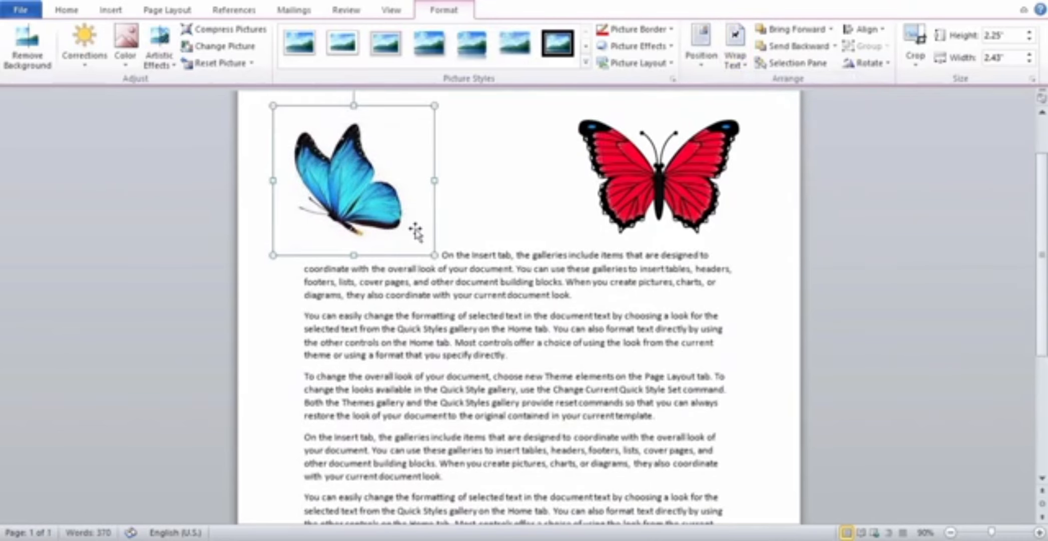
left_click_drag(432, 253, 385, 206)
left_click(668, 231)
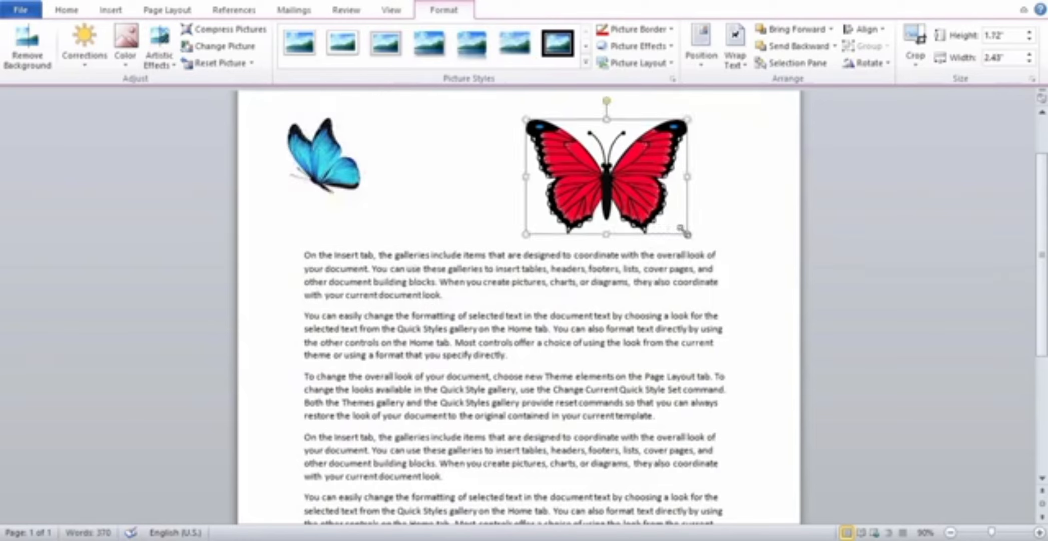
left_click_drag(687, 233, 553, 178)
left_click_drag(388, 186, 446, 200)
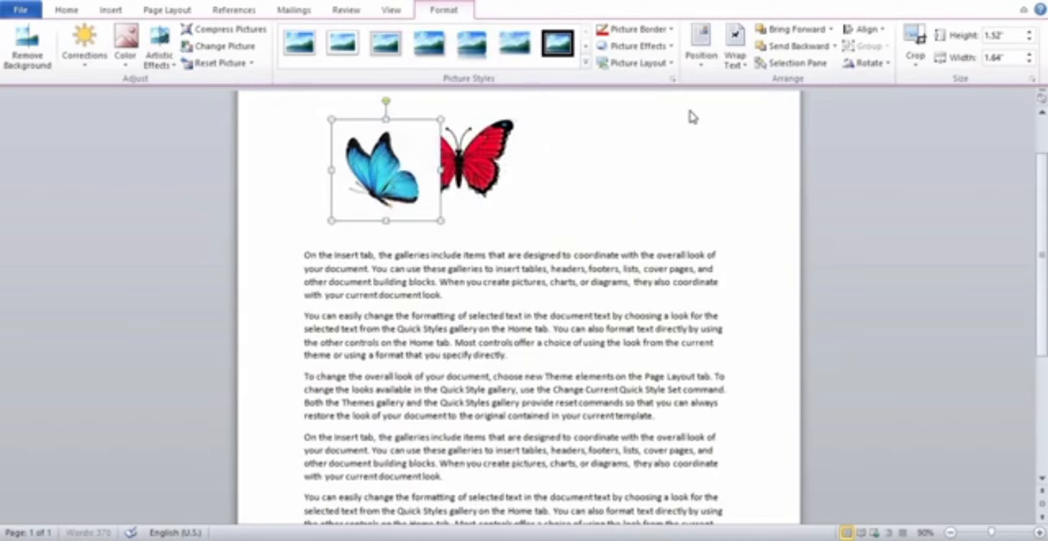
Move the blue butterfly into the middle of the second paragraph's text.
left_click(744, 67)
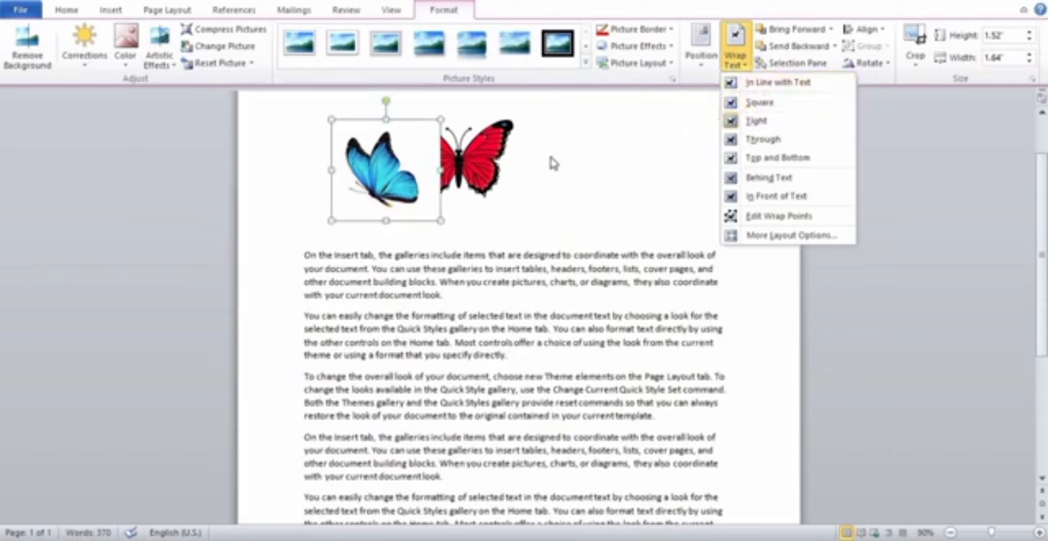
left_click(481, 152)
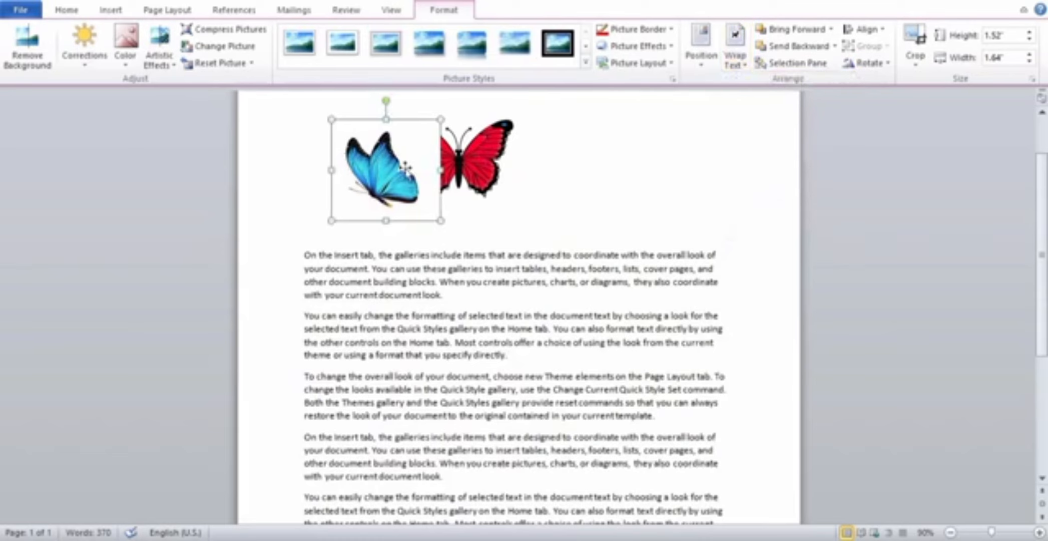
left_click_drag(405, 170, 512, 343)
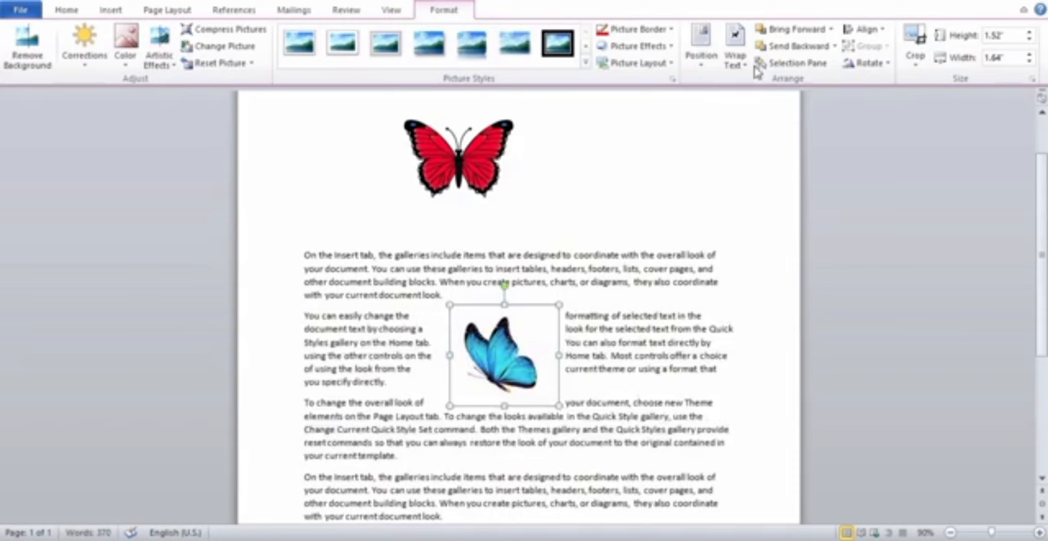
Apply Square text wrapping to the blue butterfly and switch it to Top and Bottom wrapping.
left_click(736, 55)
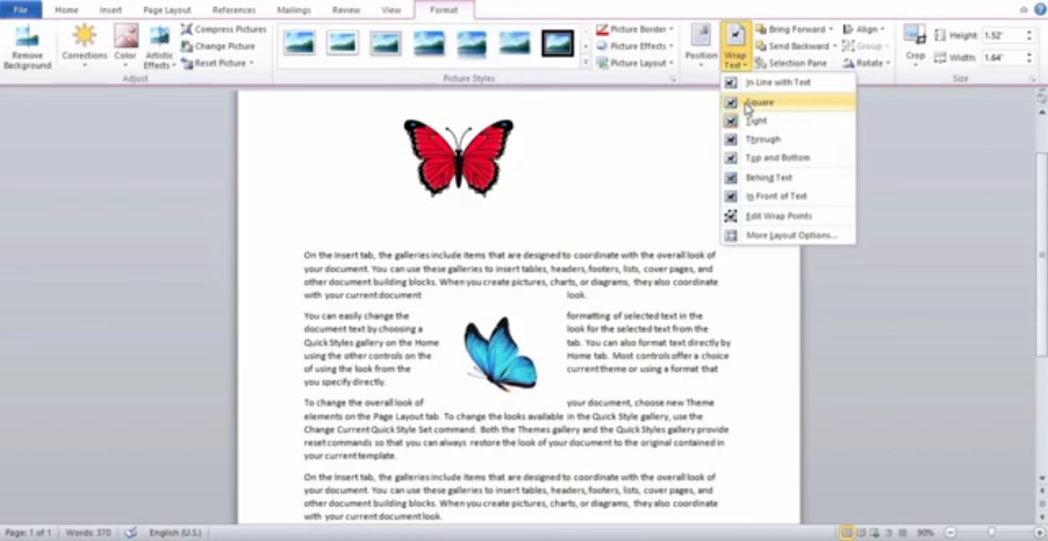
left_click(756, 102)
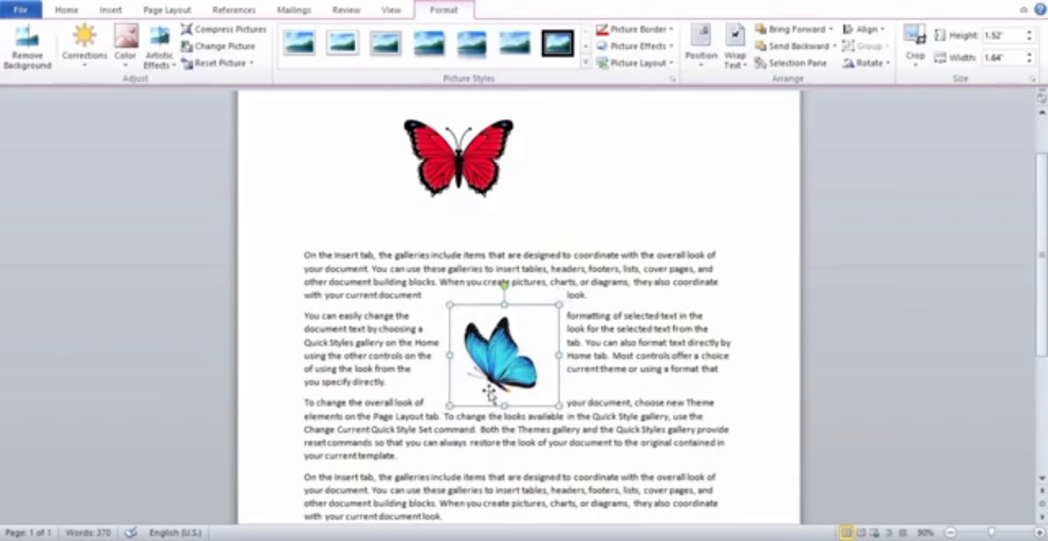
left_click(745, 60)
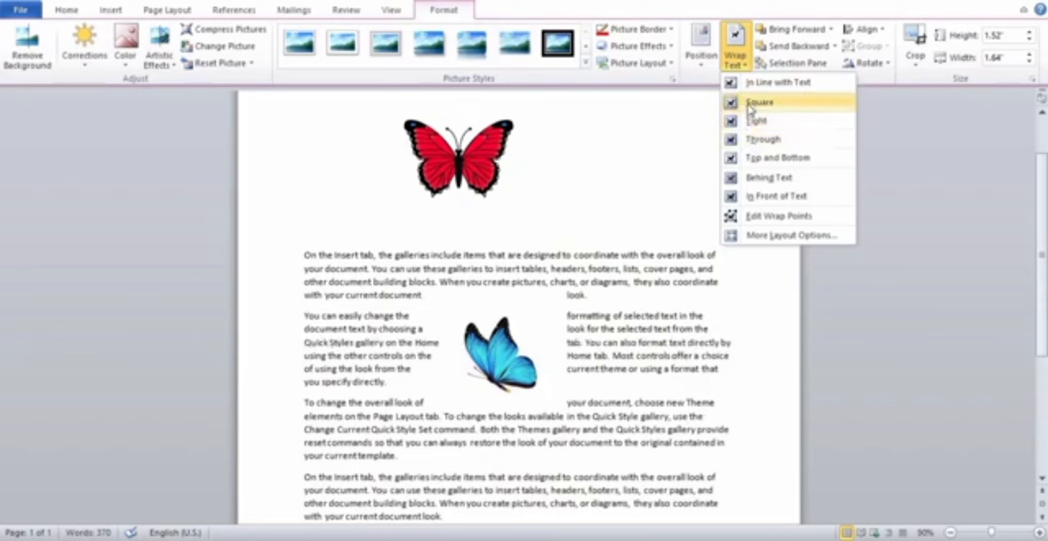
left_click(779, 100)
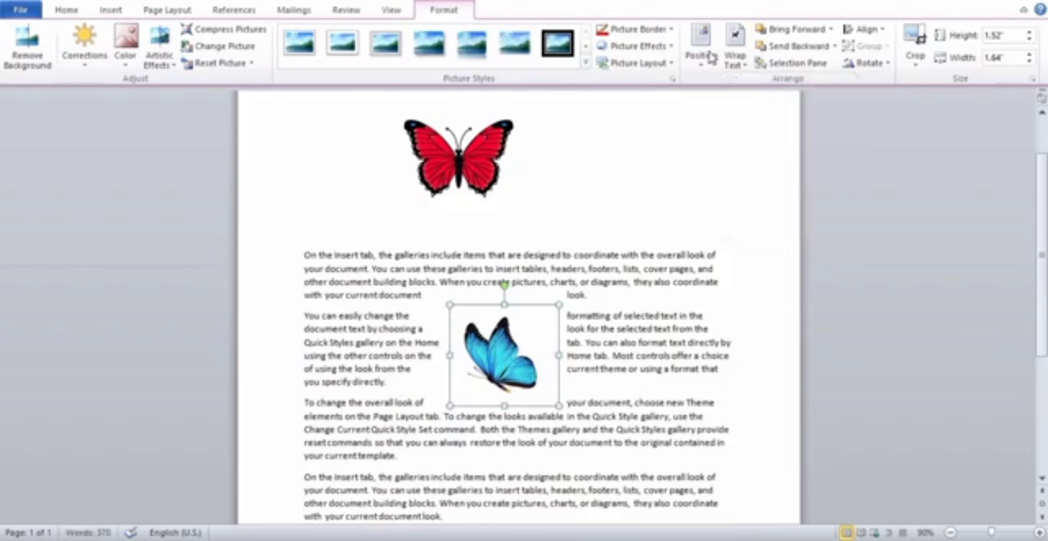
left_click(739, 65)
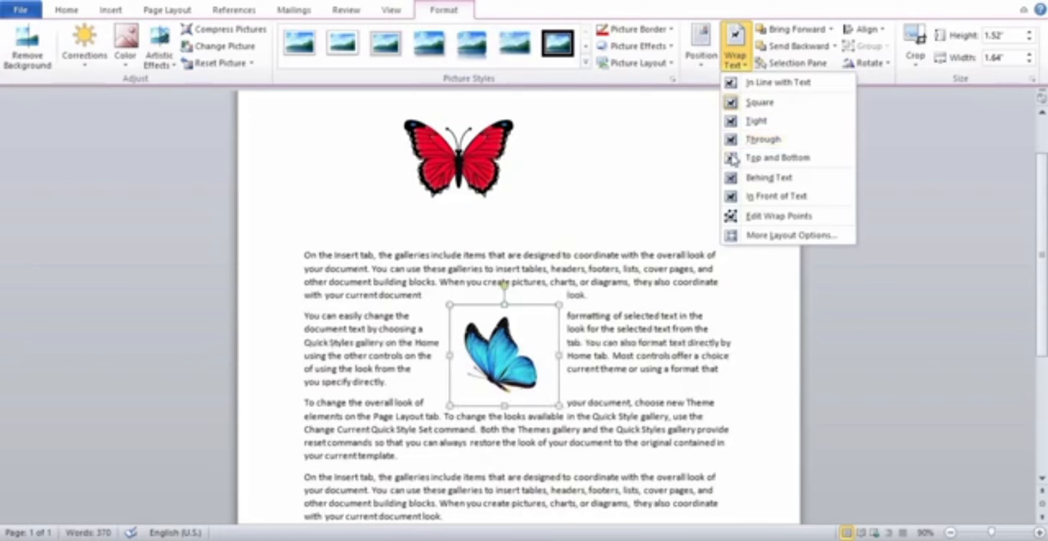
left_click(751, 158)
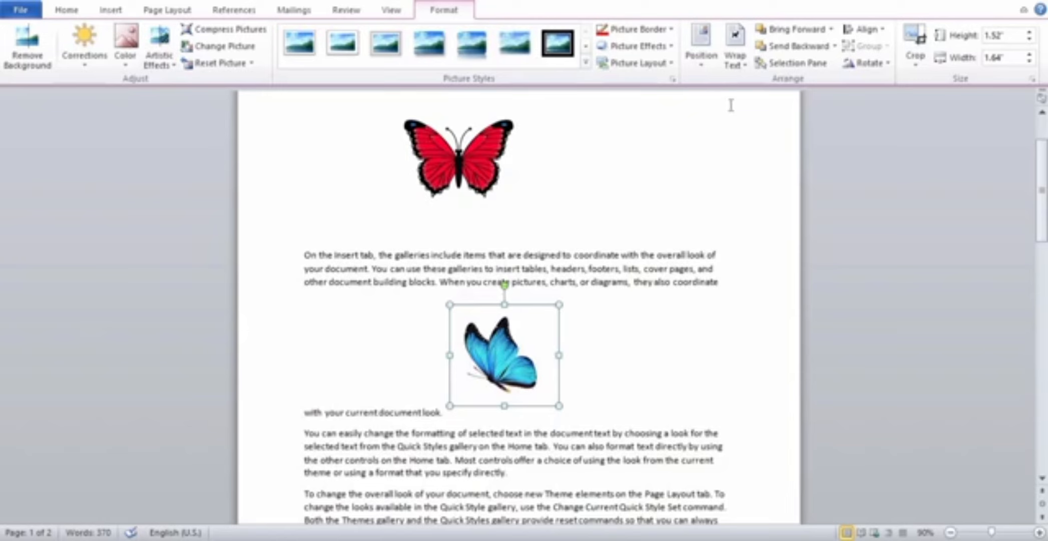
Set the blue butterfly's text wrapping to Behind Text and deselect the picture.
left_click(745, 65)
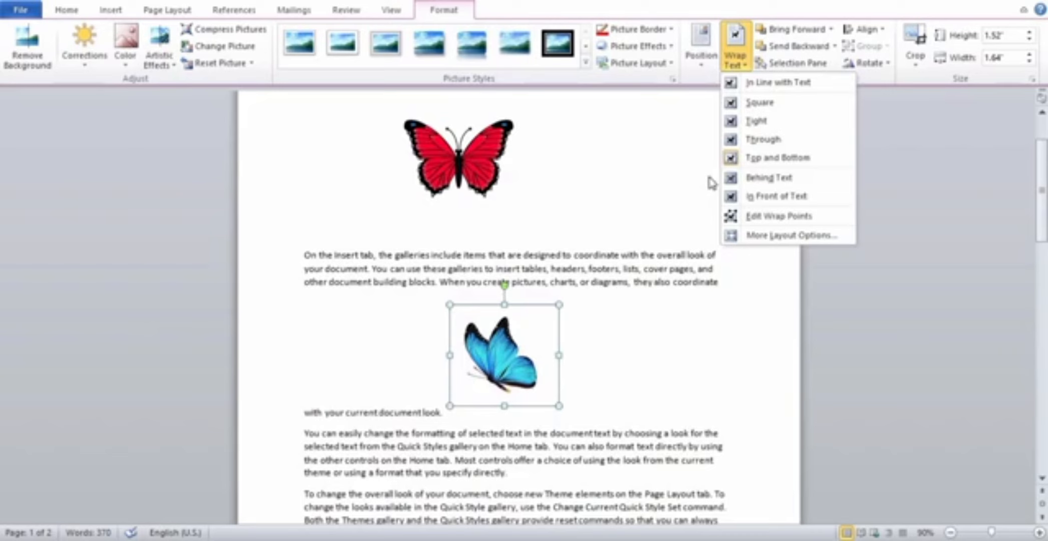
left_click(749, 179)
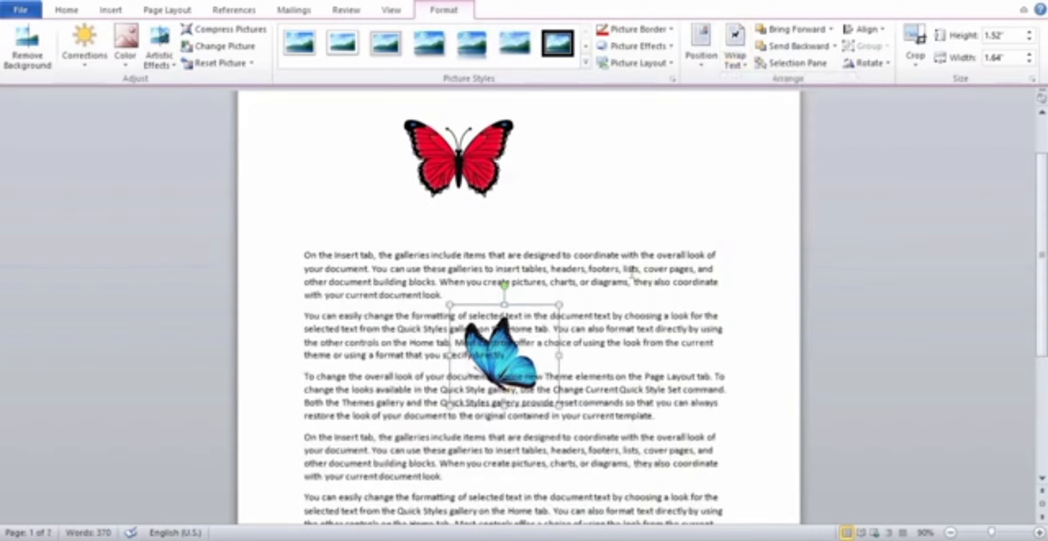
left_click(582, 229)
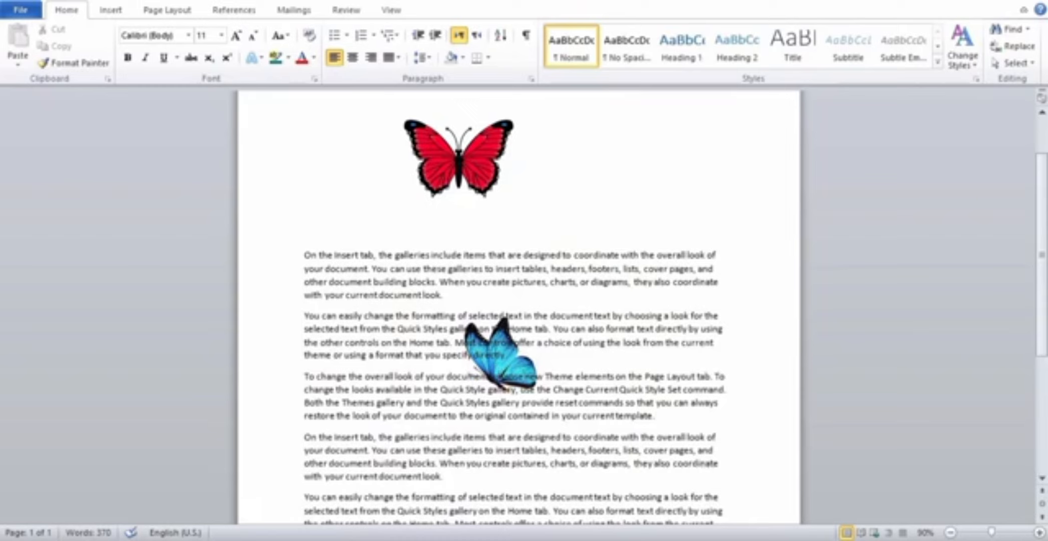
Reselect the blue butterfly behind the text and shift it slightly down and to the left, leaving it deselected.
left_click(520, 368)
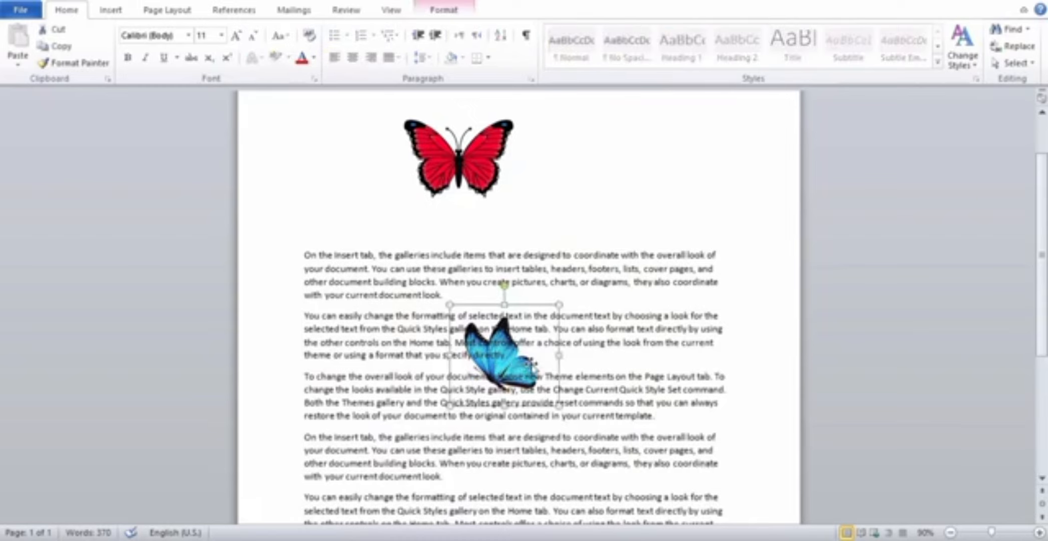
left_click(578, 367)
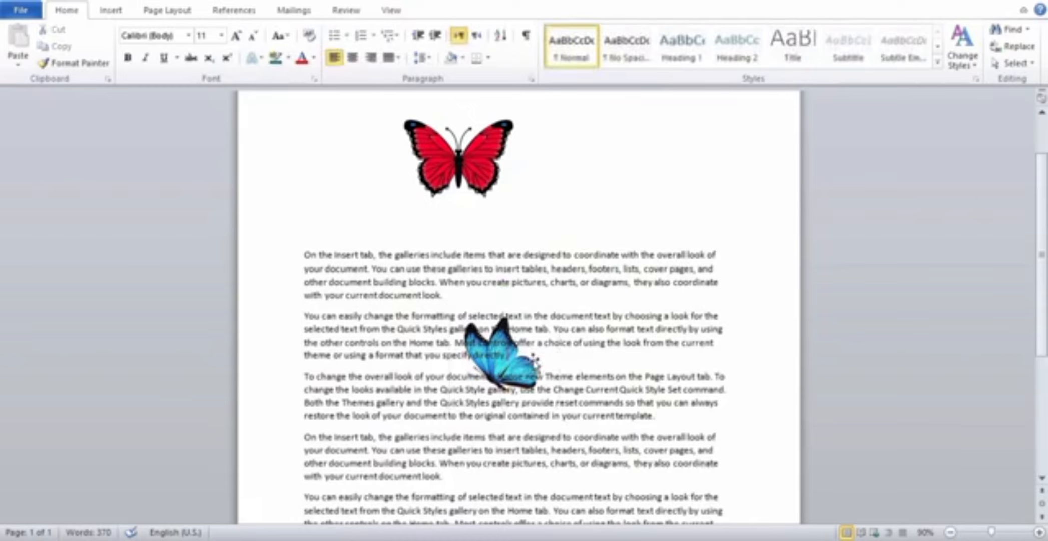
left_click(535, 359)
left_click_drag(534, 357, 509, 389)
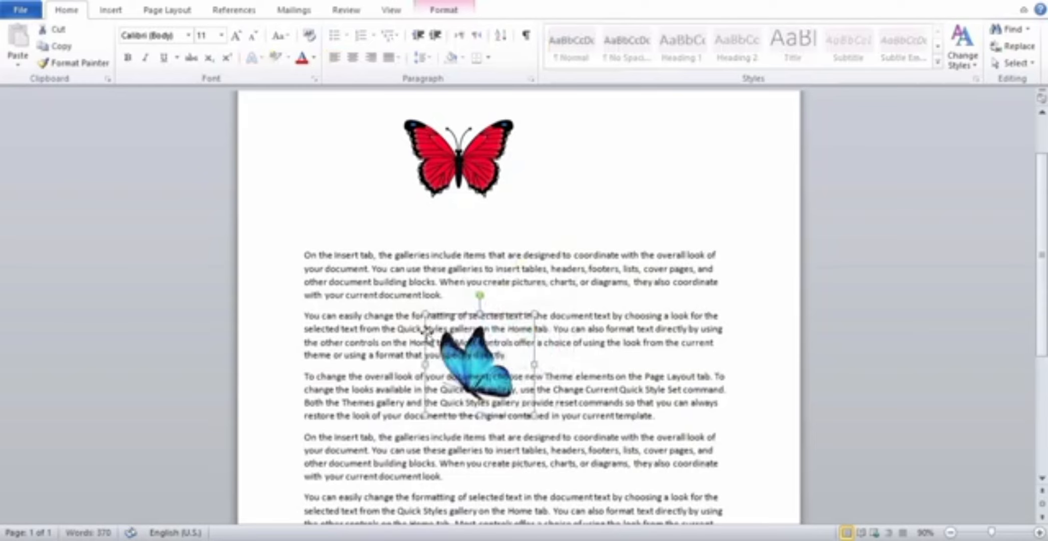
left_click(589, 291)
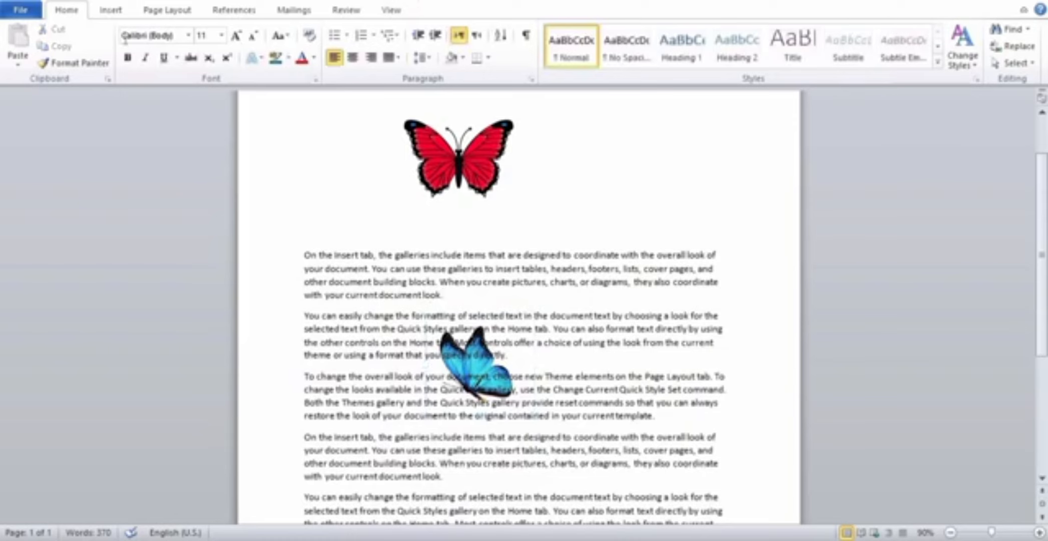
Use Select Objects to pick the blue butterfly behind the text and move it beside the red butterfly.
left_click(1032, 67)
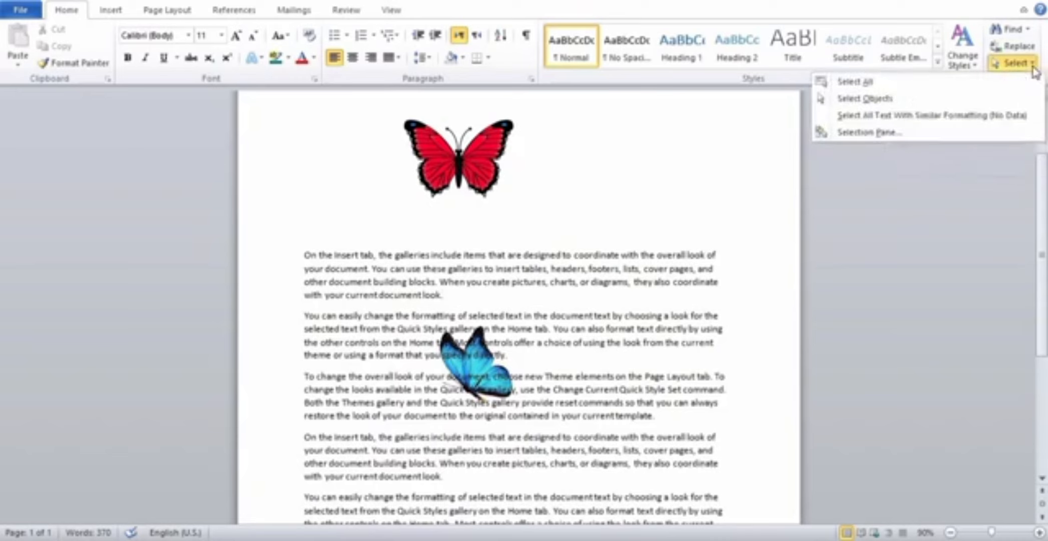
left_click(902, 106)
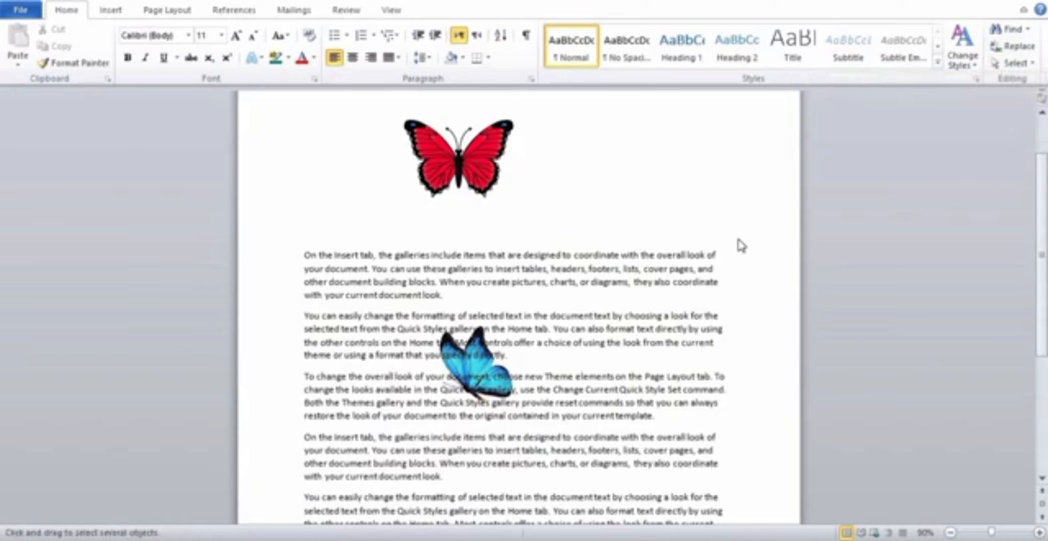
left_click(523, 359)
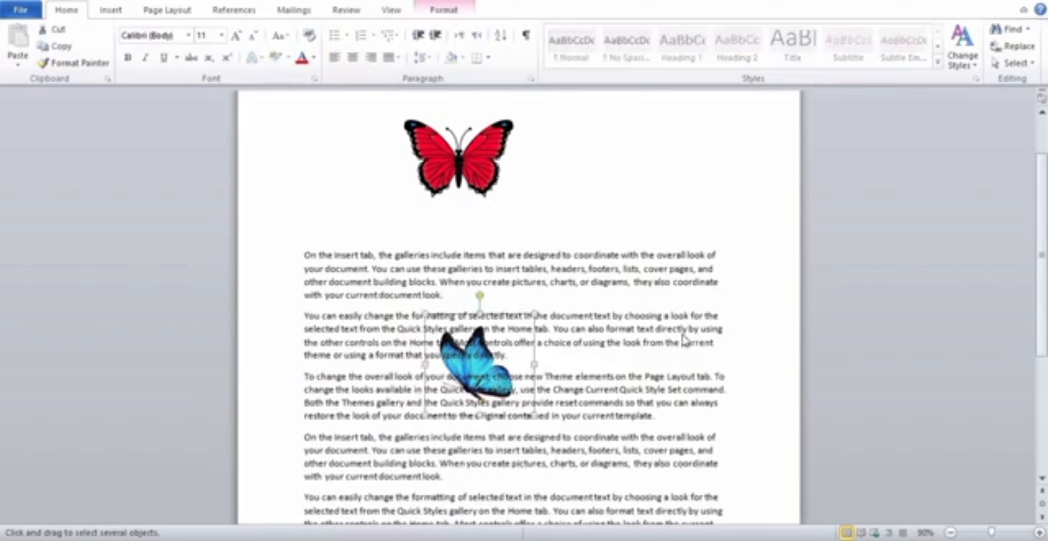
key("Escape")
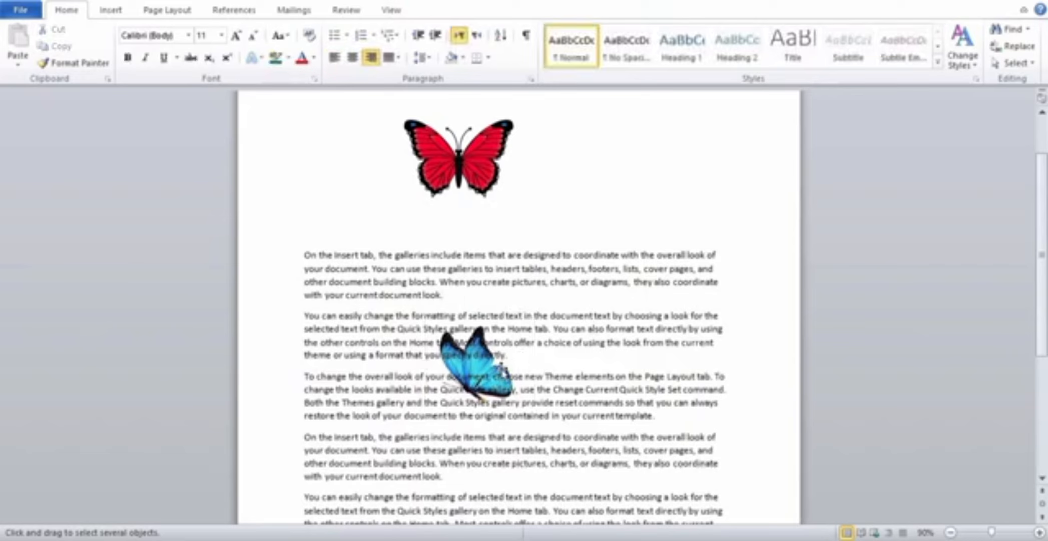
left_click(502, 368)
left_click_drag(502, 368, 621, 204)
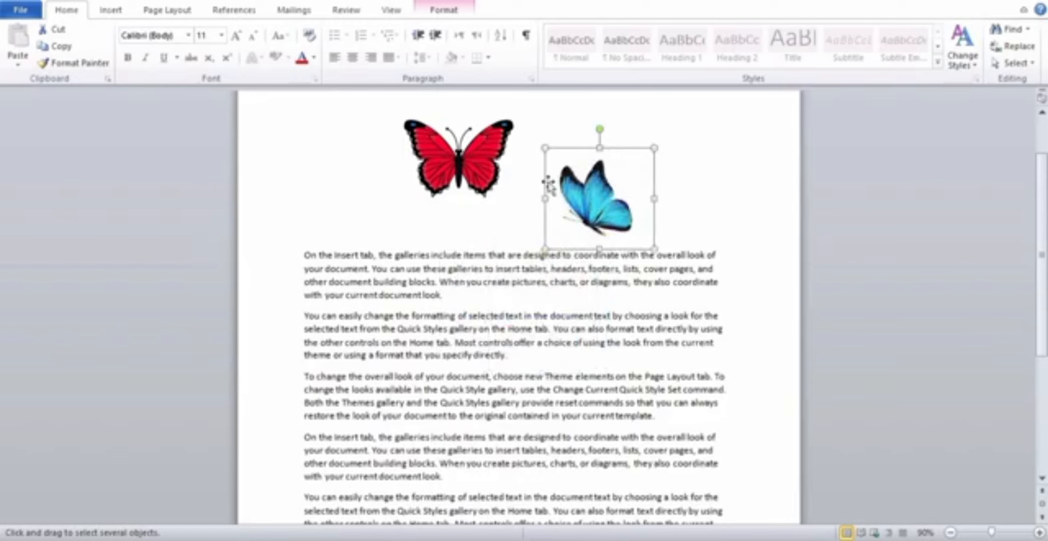
Check the blue butterfly's wrapping setting and move the picture back behind the second and third paragraphs.
left_click(447, 12)
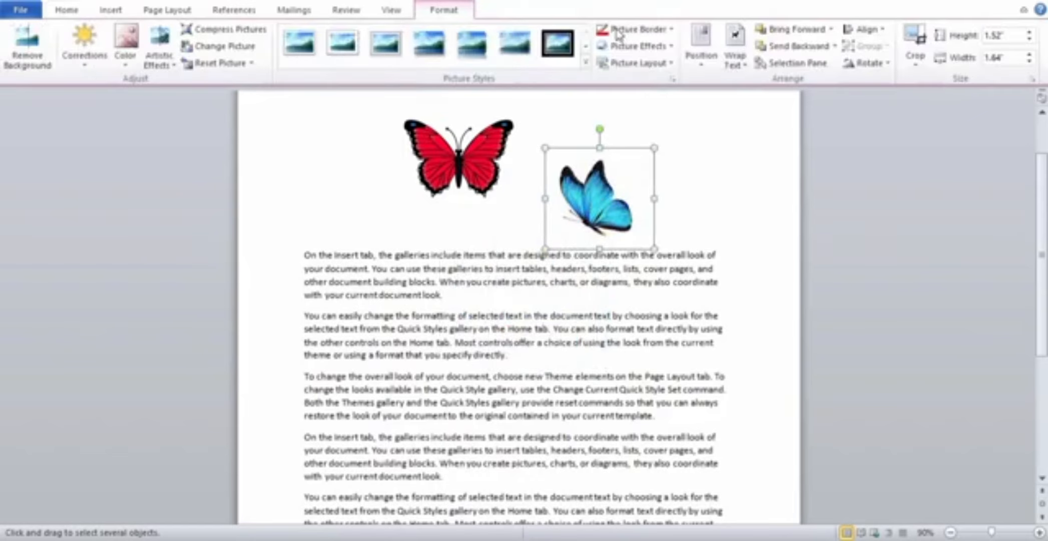
left_click(742, 62)
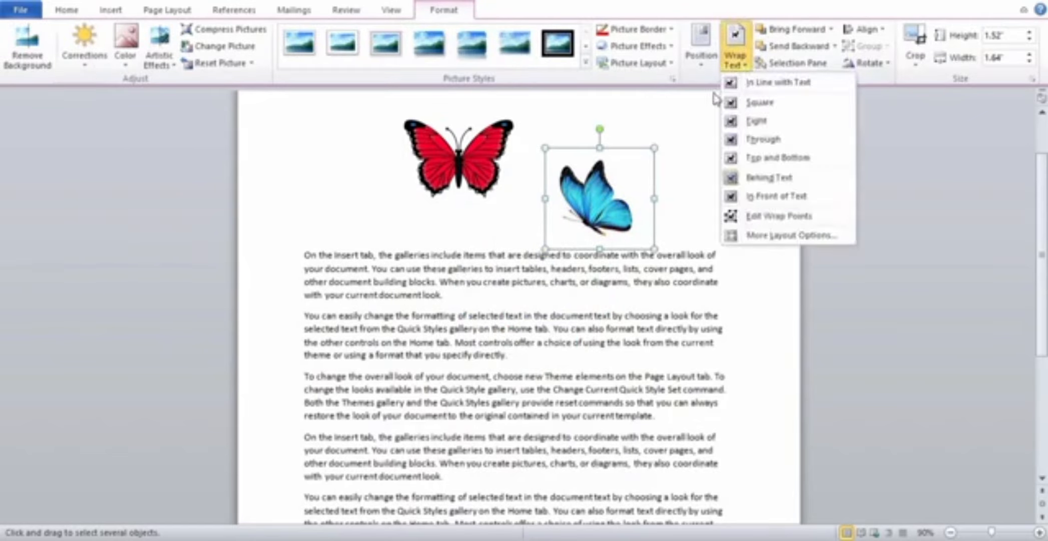
left_click(613, 211)
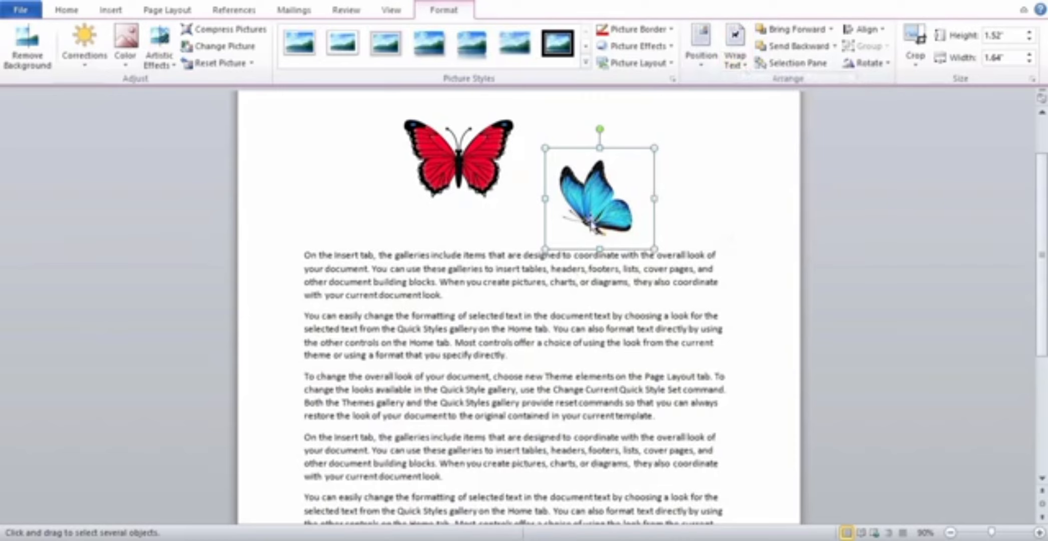
left_click_drag(592, 228, 513, 388)
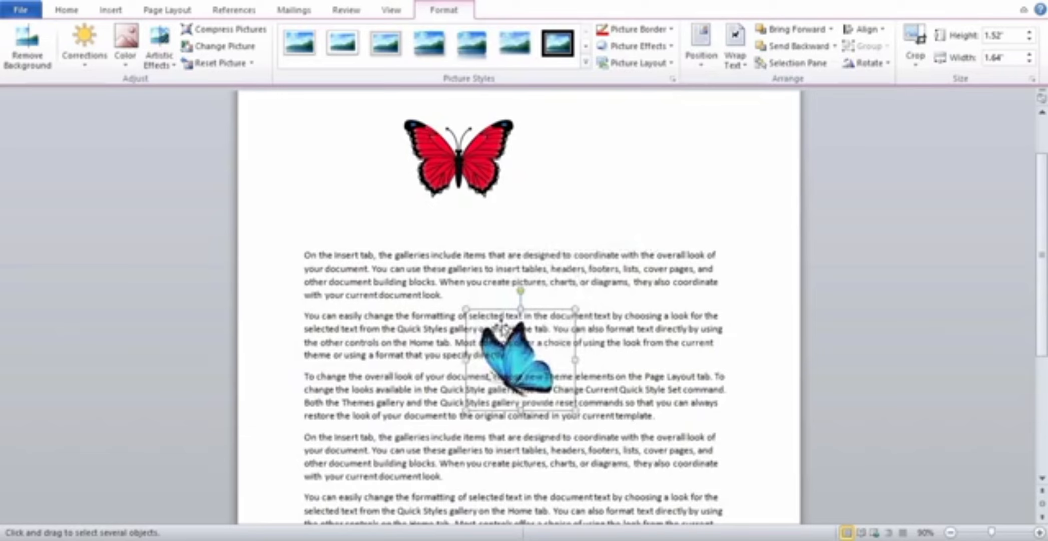
left_click_drag(507, 335, 533, 319)
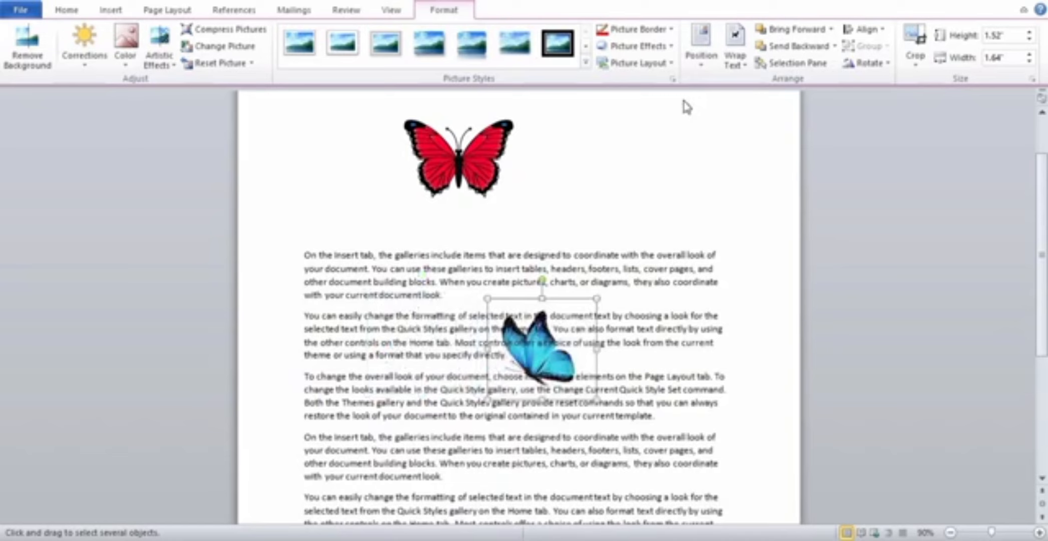
Set the blue butterfly's text wrapping to In Front of Text and move the picture around over the second and third paragraphs.
left_click(745, 66)
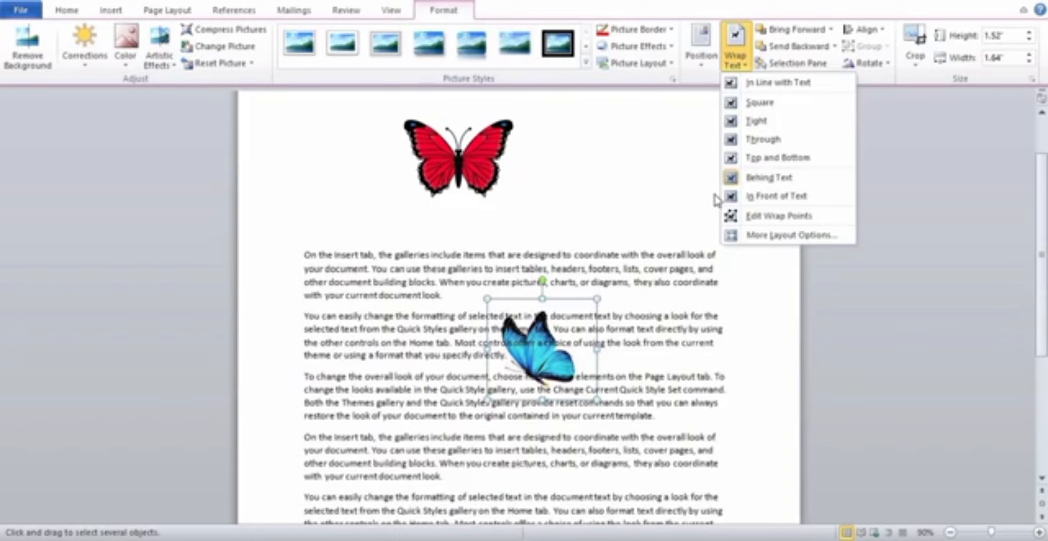
left_click(751, 197)
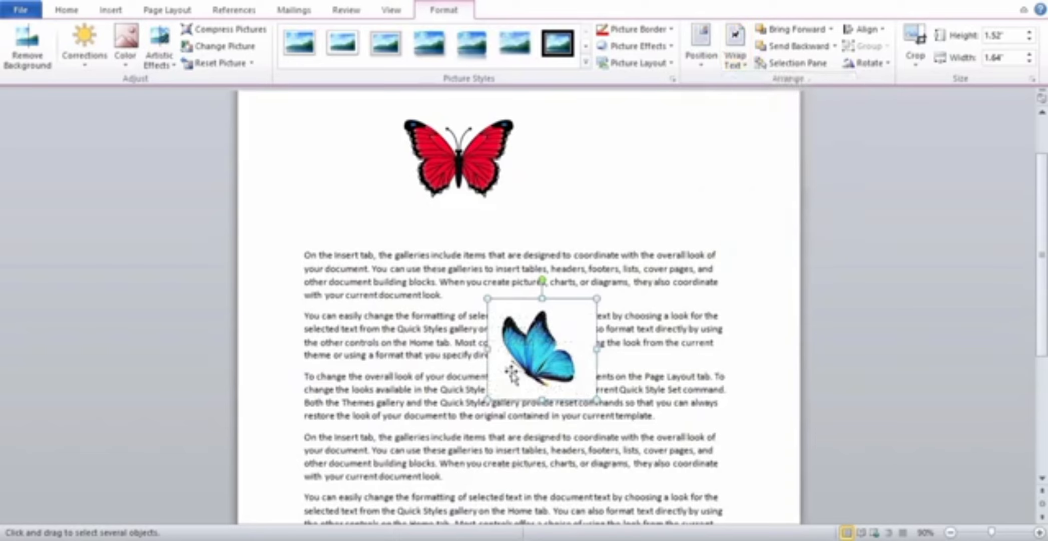
left_click_drag(510, 375, 552, 382)
left_click_drag(553, 382, 531, 434)
left_click_drag(532, 434, 469, 374)
Set the blue butterfly's text wrapping back to Behind Text and shift the picture slightly up.
left_click(744, 67)
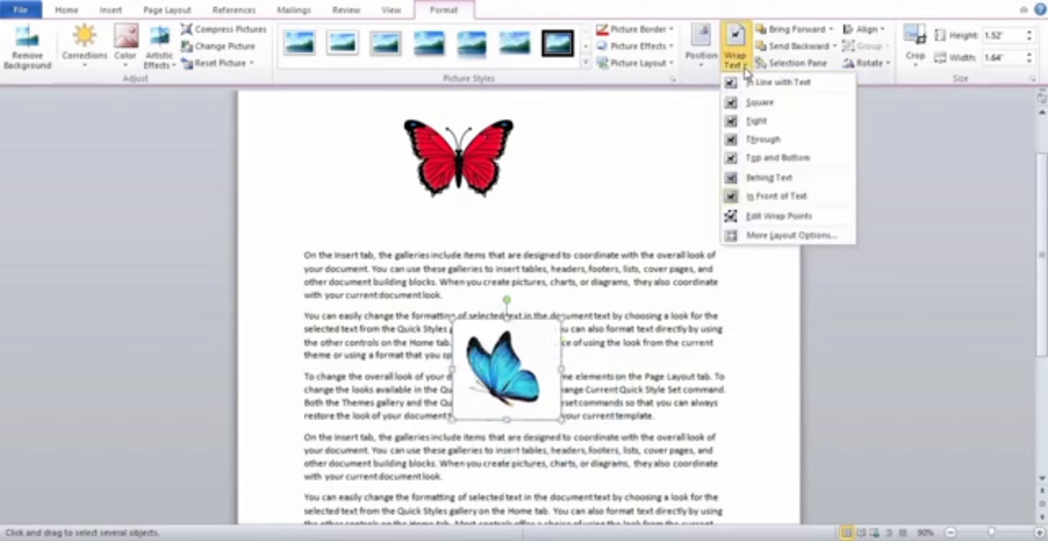
left_click(745, 179)
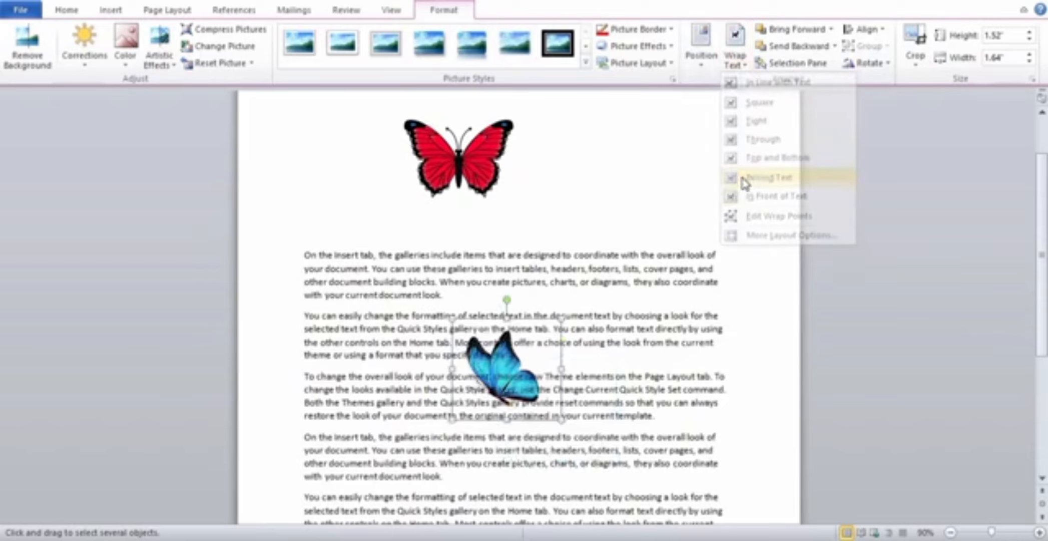
mouse_move(508, 374)
left_mouse_down()
mouse_move(548, 355)
mouse_move(505, 356)
left_mouse_up()
left_click(734, 57)
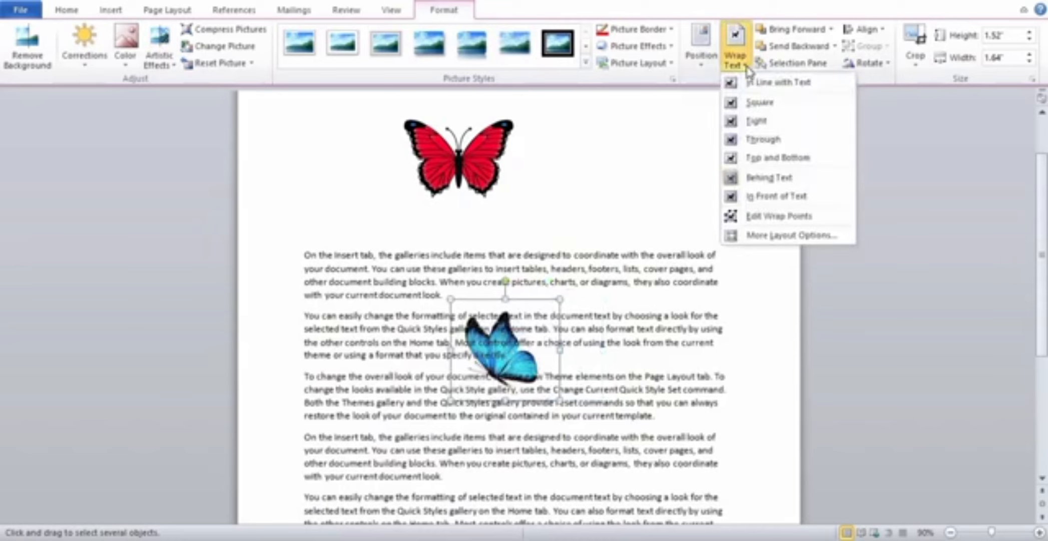
key("Down")
key("Return")
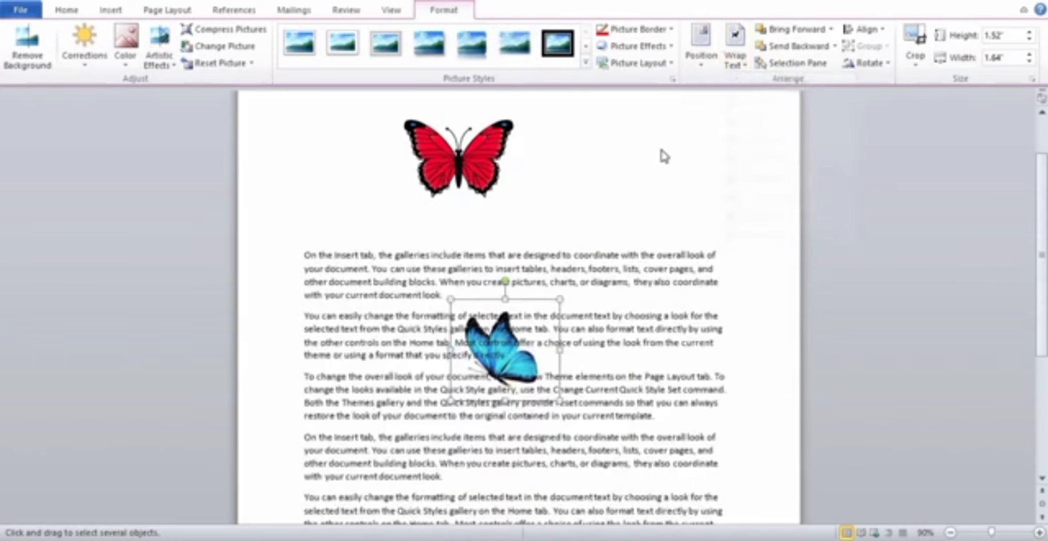
Change the blue butterfly's text wrapping to Tight and move the picture slightly down and to the right.
left_click(745, 69)
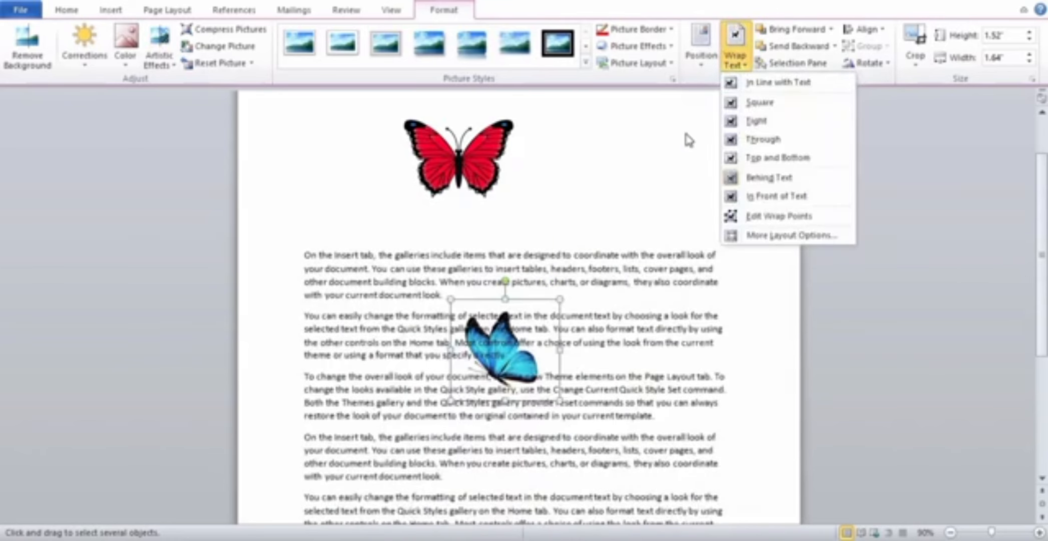
left_click(752, 130)
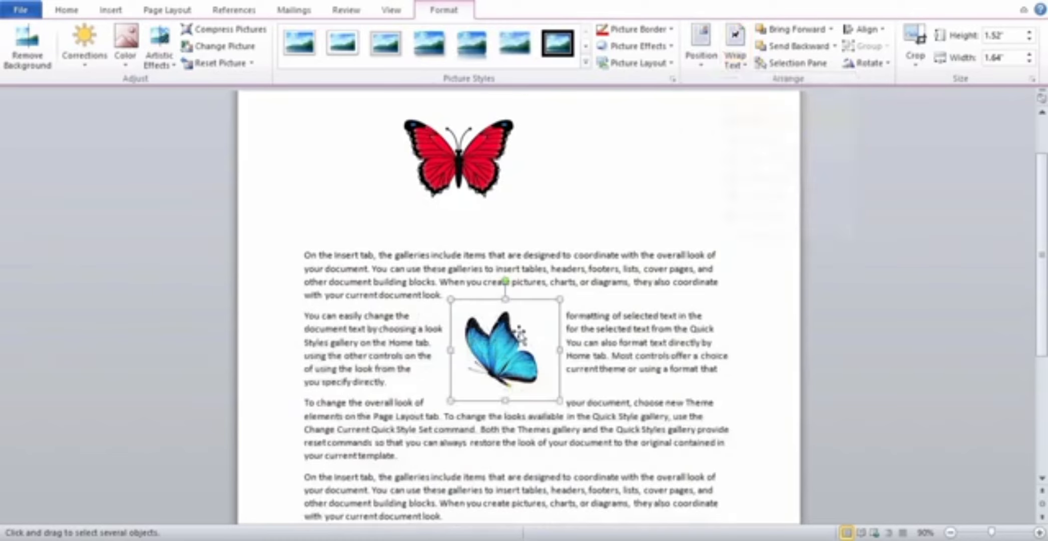
left_click_drag(525, 328, 553, 367)
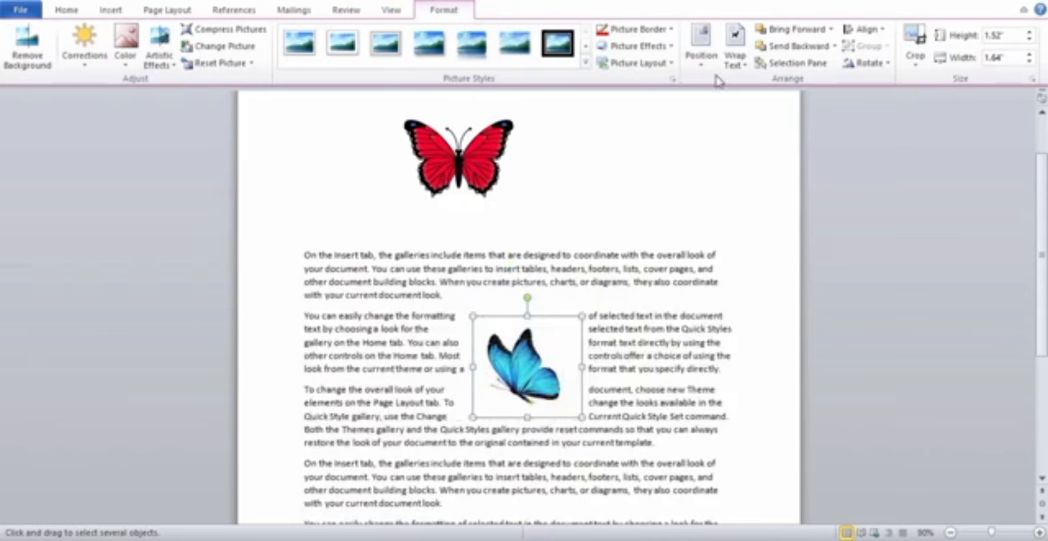
Edit the blue butterfly's wrap points by pulling its two upper corners outward, and undo both changes.
left_click(746, 73)
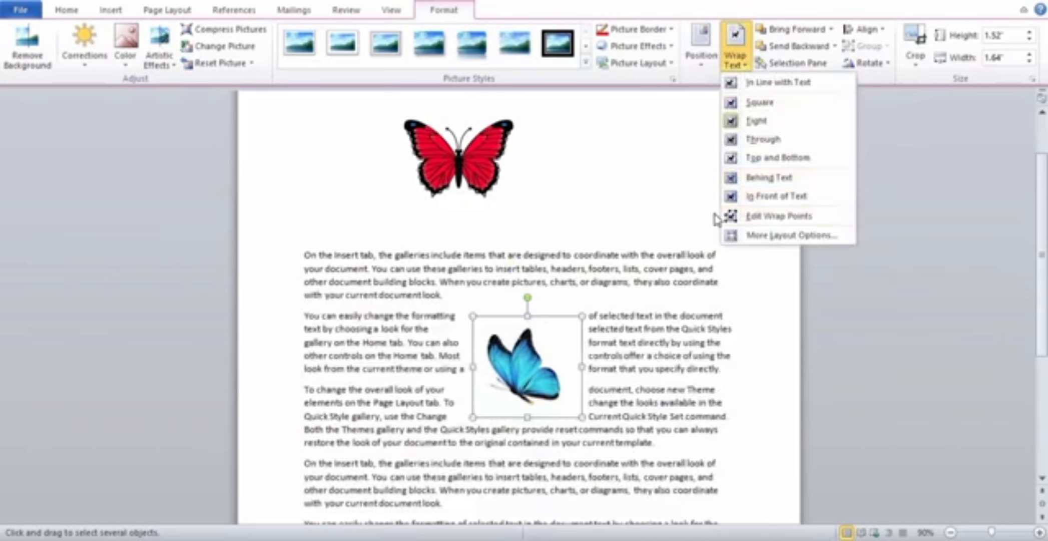
left_click(754, 217)
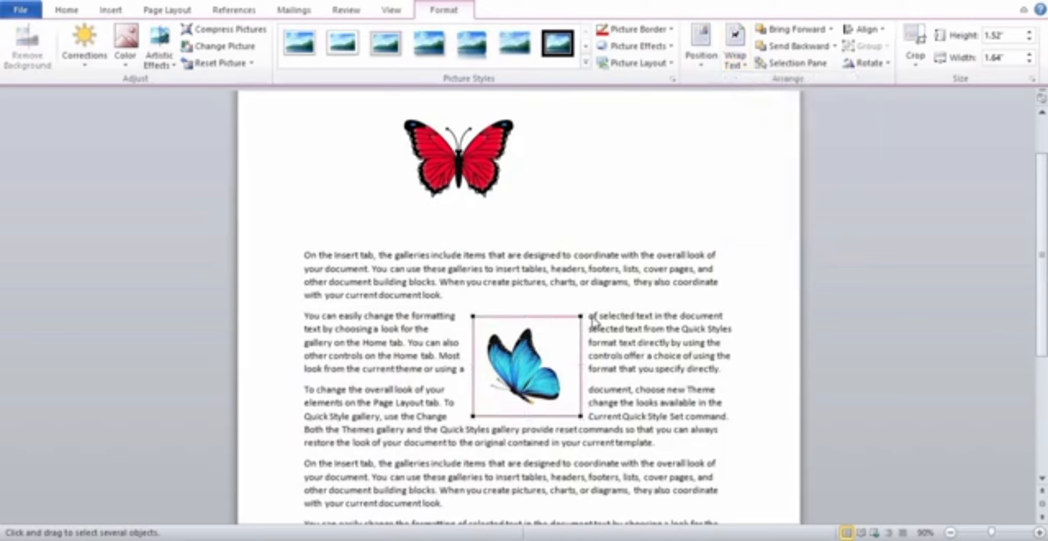
left_click_drag(579, 316, 601, 293)
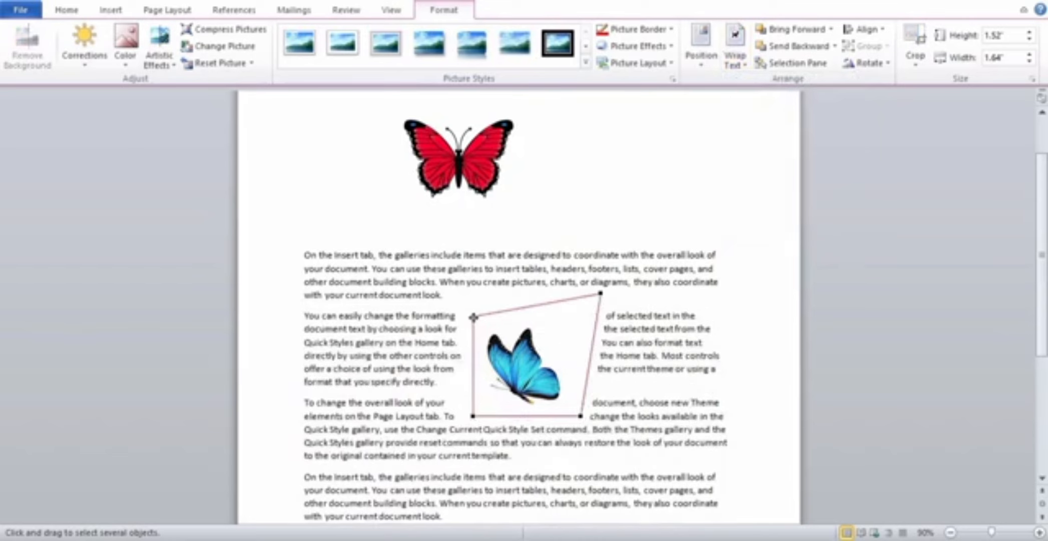
left_click_drag(470, 314, 428, 279)
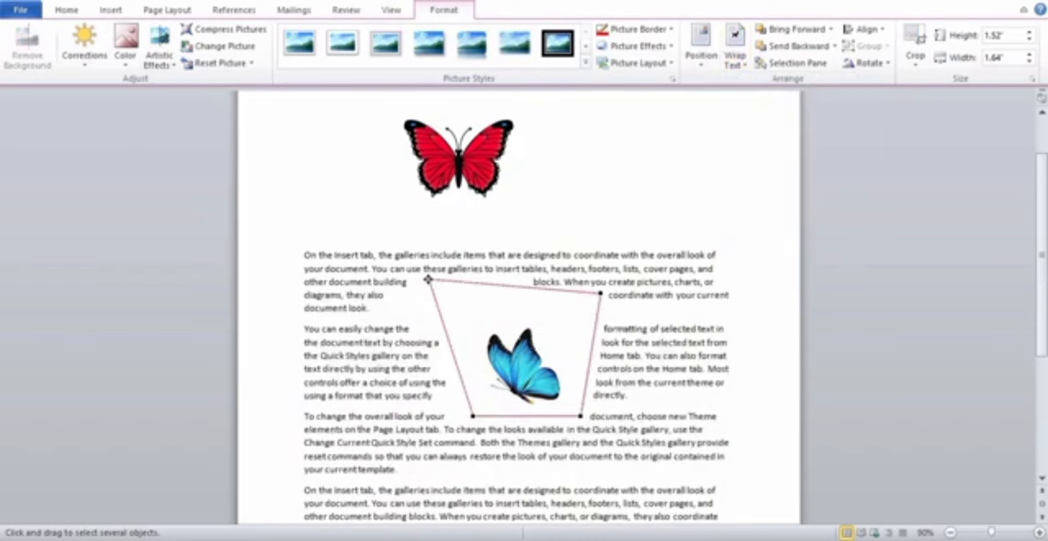
key("ctrl+z")
key("ctrl+z")
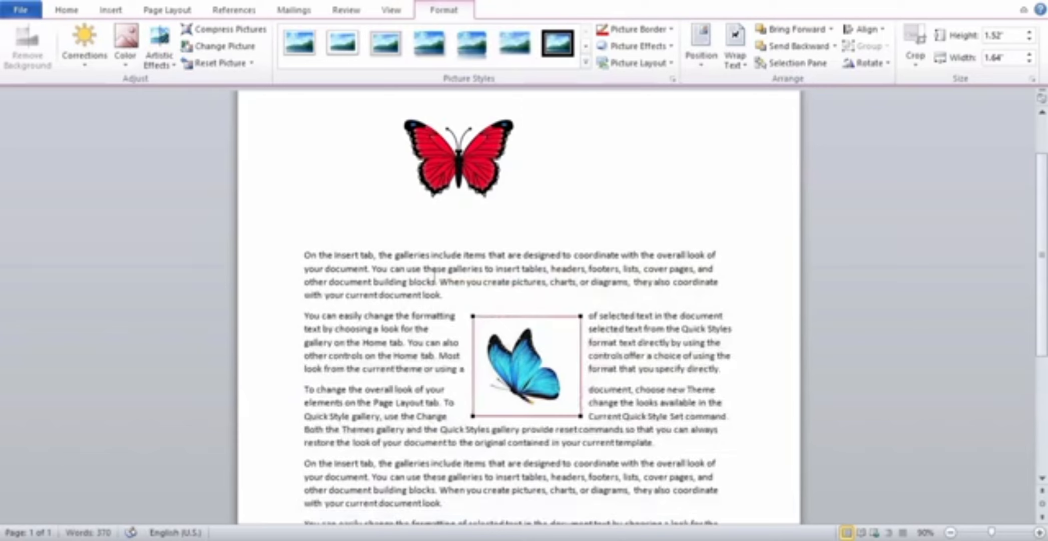
left_click(735, 59)
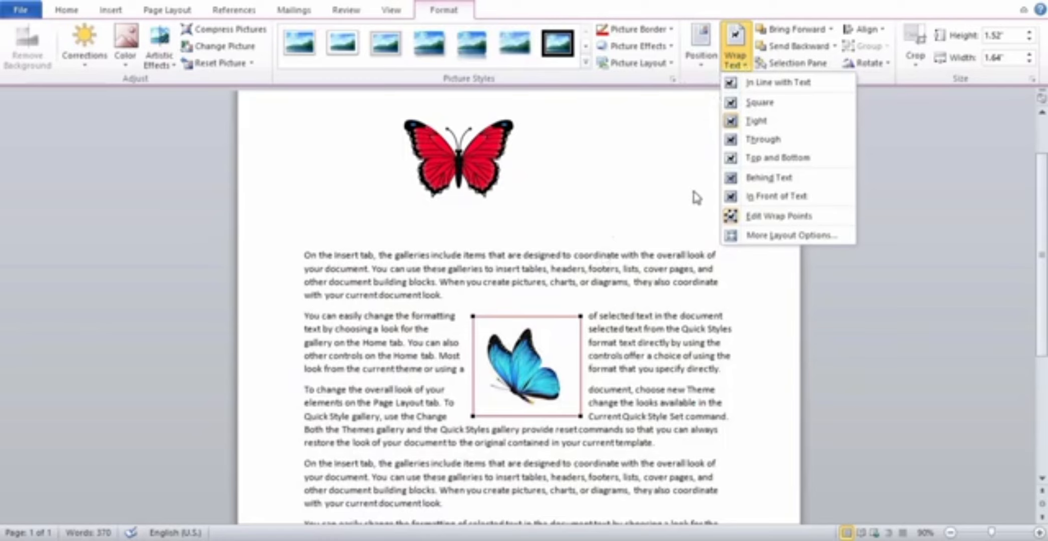
key("Escape")
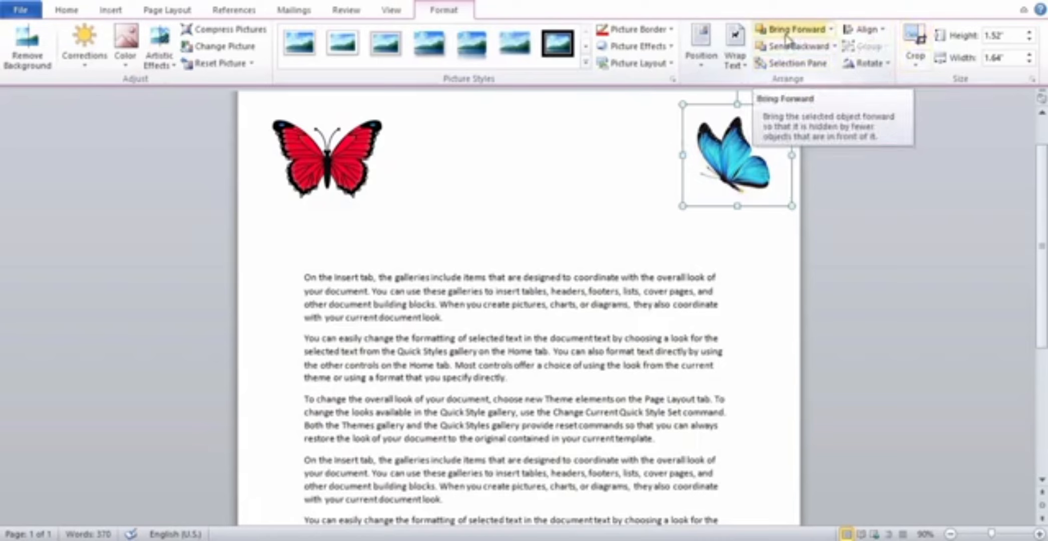
left_click(832, 30)
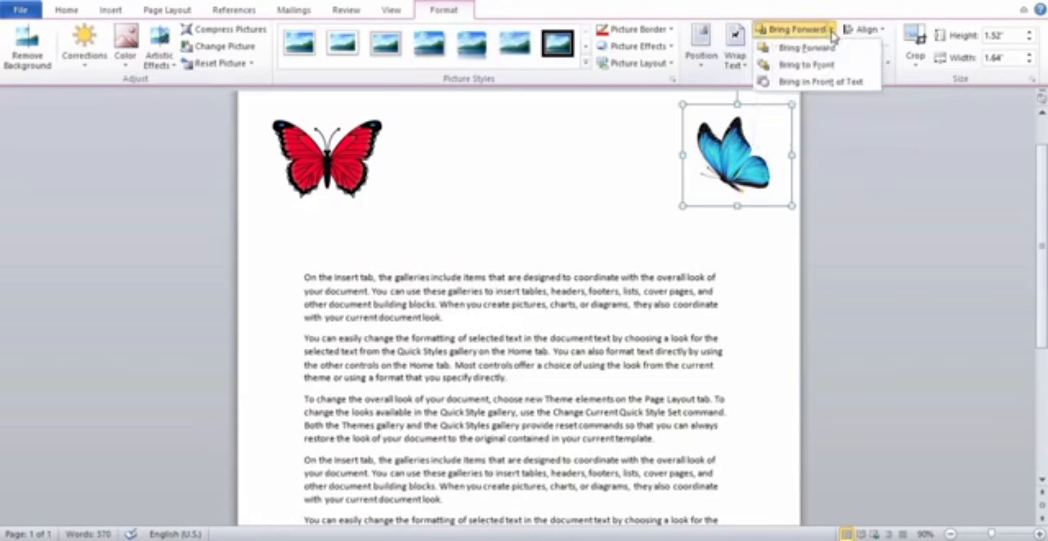
left_click(831, 30)
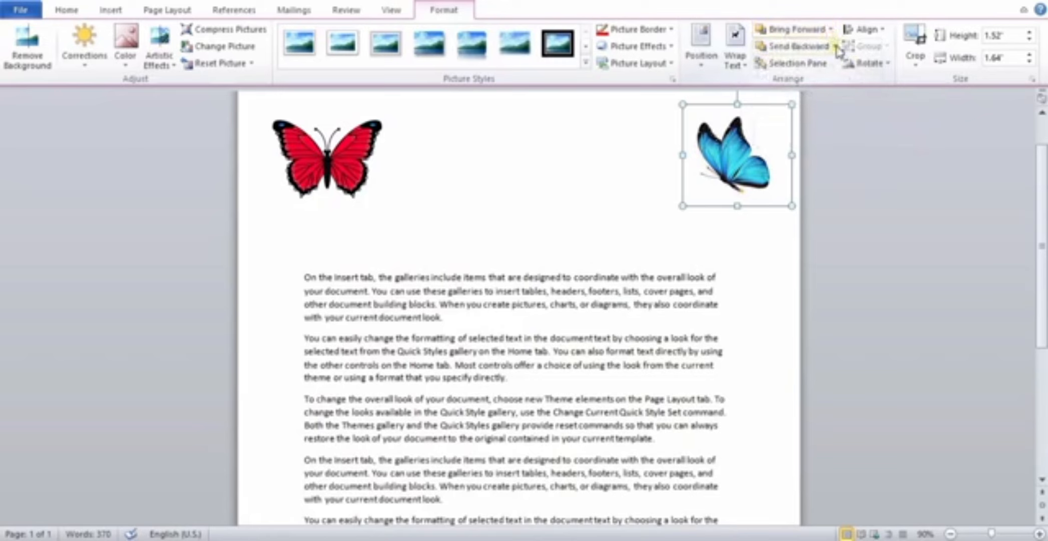
left_click(836, 46)
left_click(837, 47)
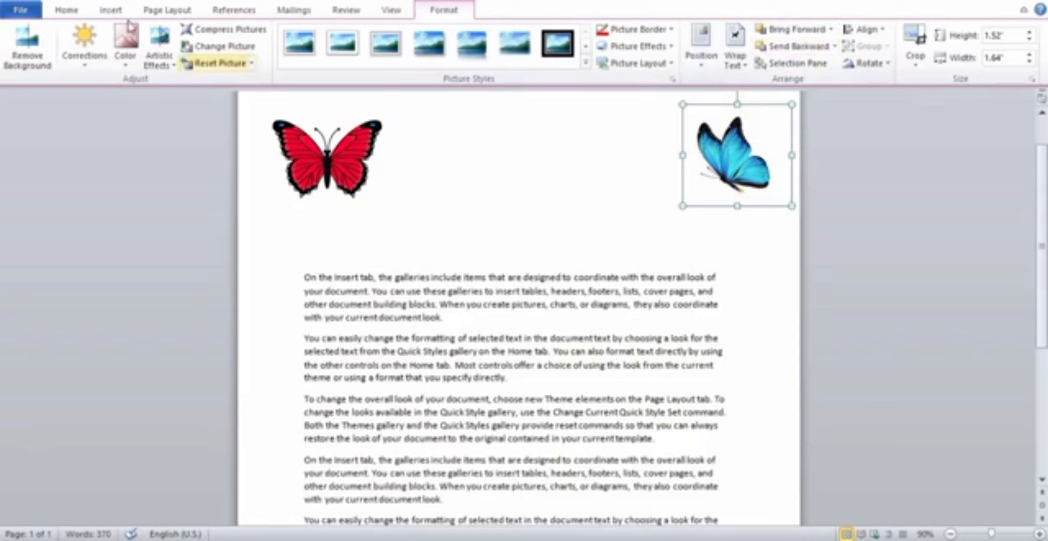
Draw a rectangle about 0.88" high and 1.8" wide over the start of the first paragraph and give it the gold shape style.
left_click(110, 10)
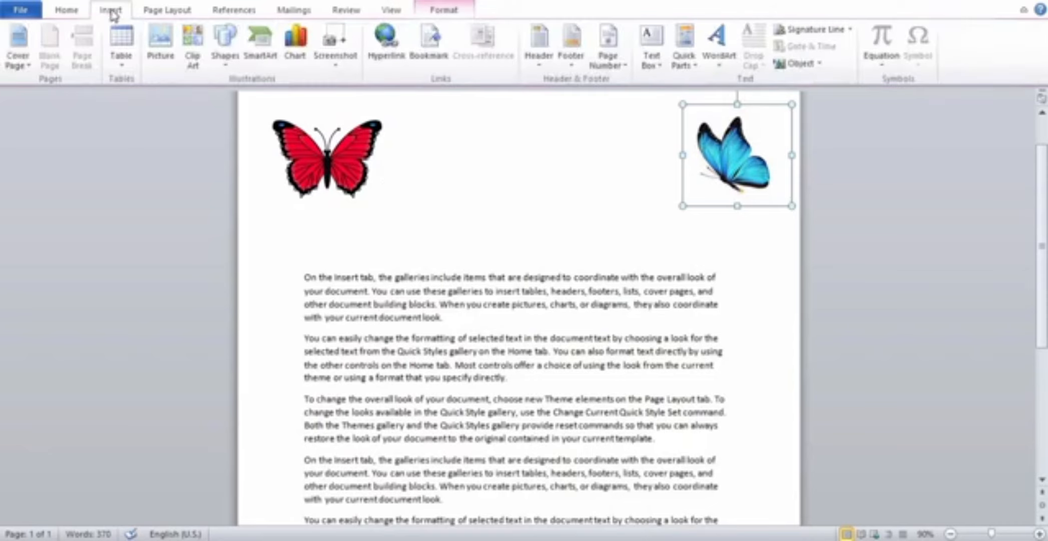
left_click(226, 60)
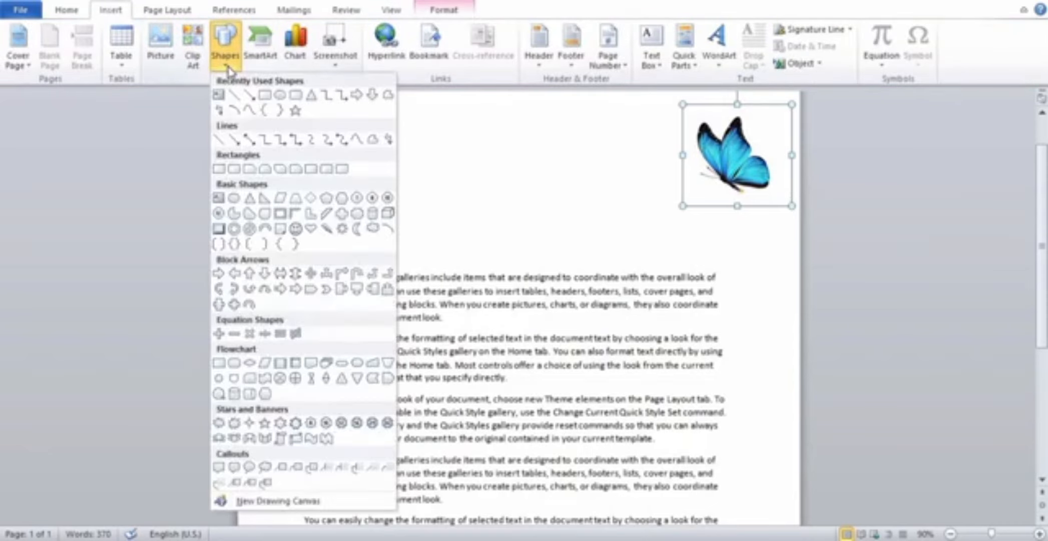
left_click(264, 96)
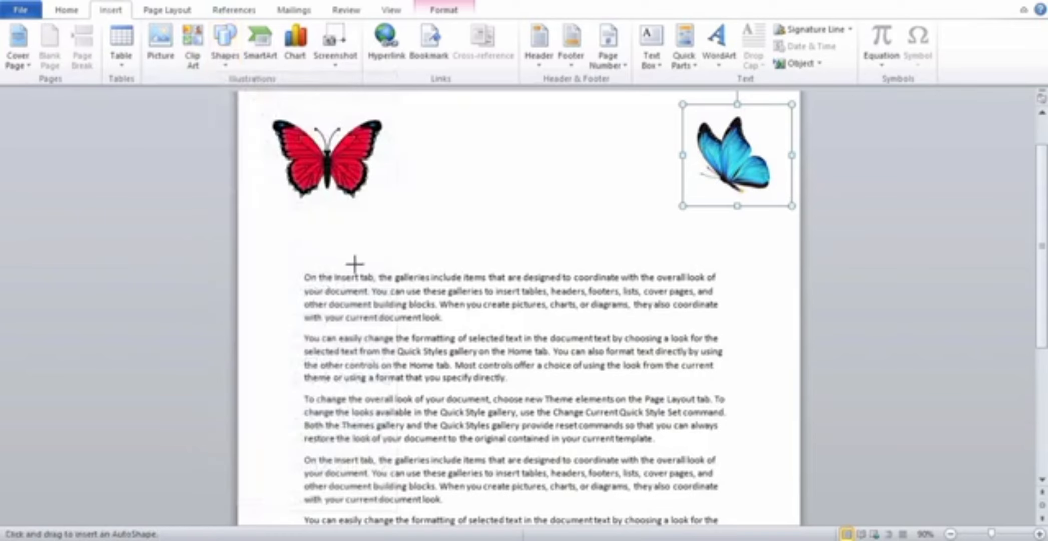
left_click_drag(342, 244, 462, 299)
left_click_drag(462, 300, 461, 299)
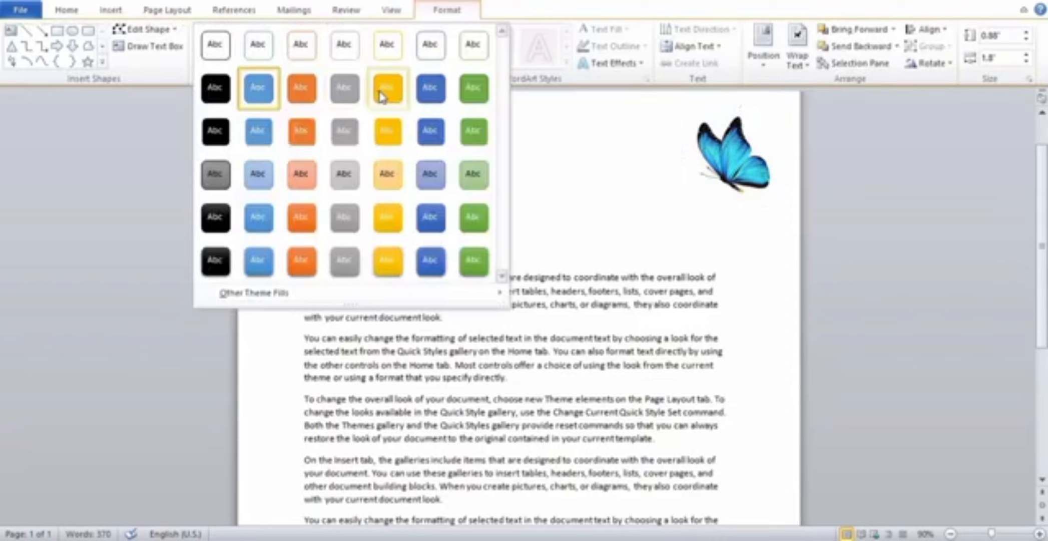
left_click(435, 94)
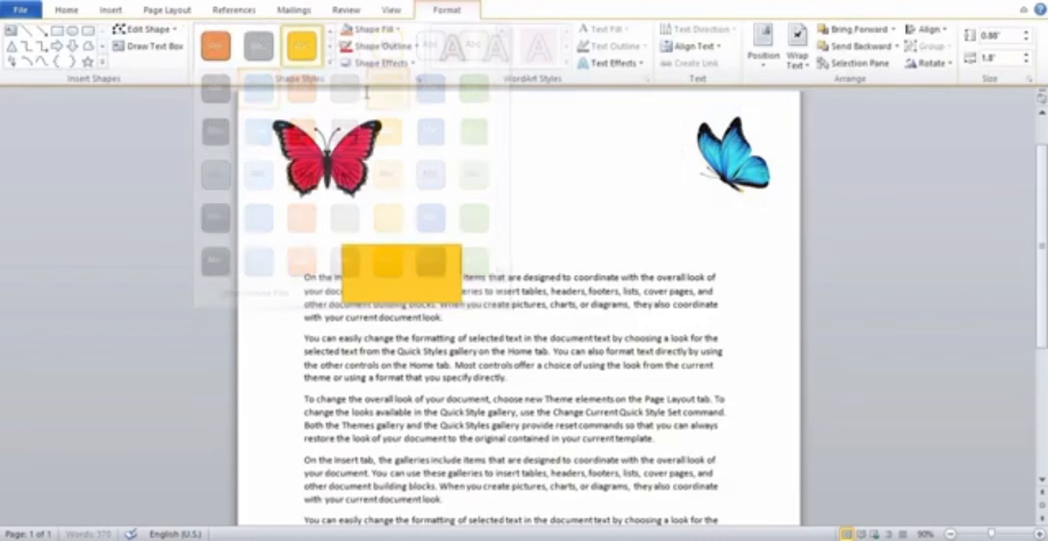
Draw an oval about 1.43" high and 1.58" wide just right of the rectangle and apply a green shape style.
left_click(72, 30)
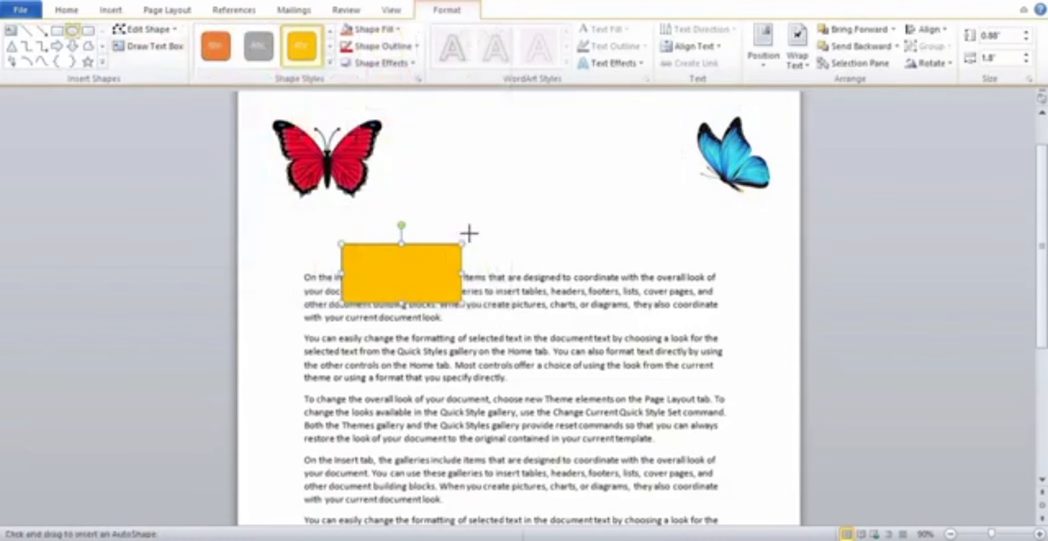
left_click_drag(469, 233, 544, 298)
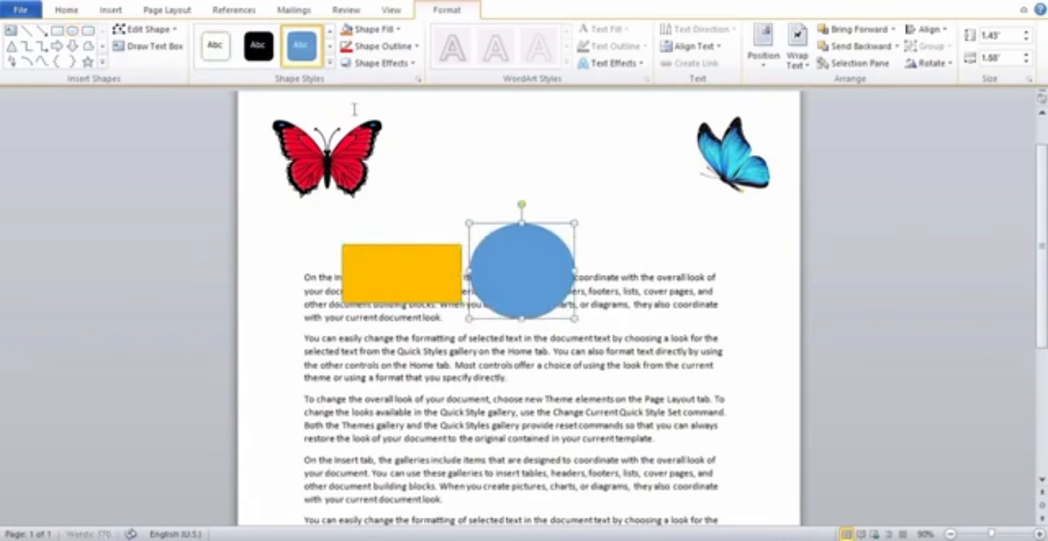
left_click(331, 67)
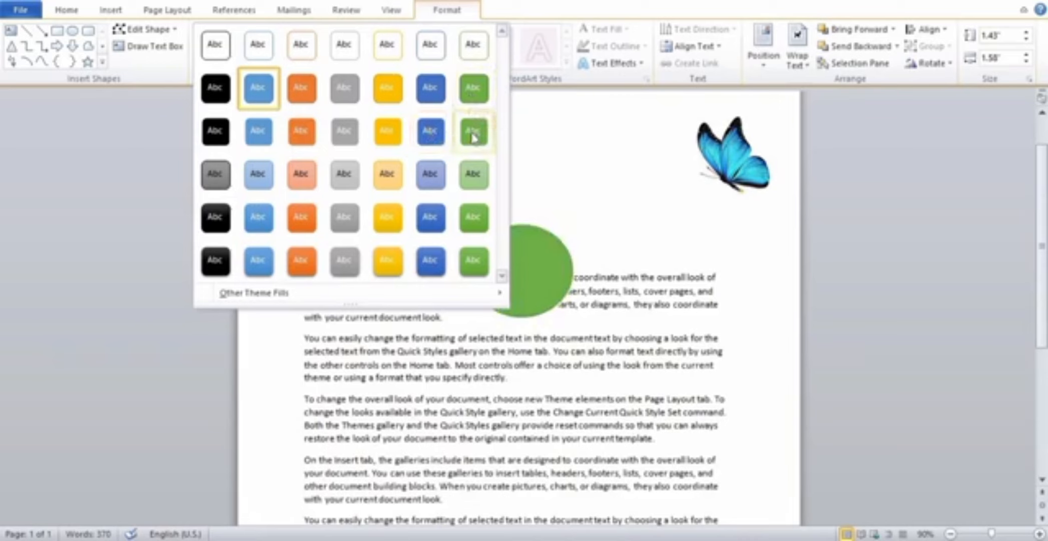
left_click(480, 105)
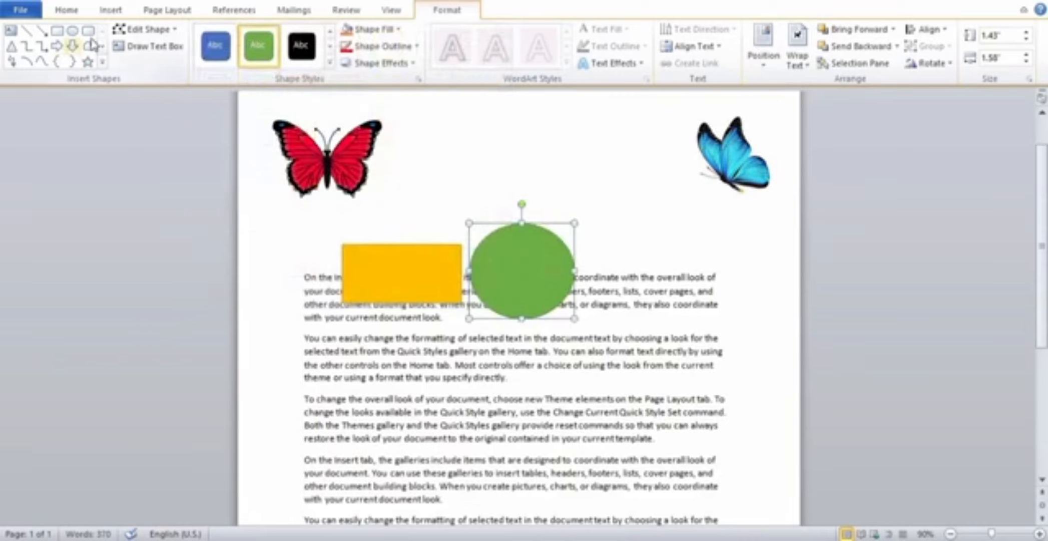
Draw a triangle about 1.99" high and 1.93" wide just right of the green circle and open its Bring Forward options.
left_click(11, 47)
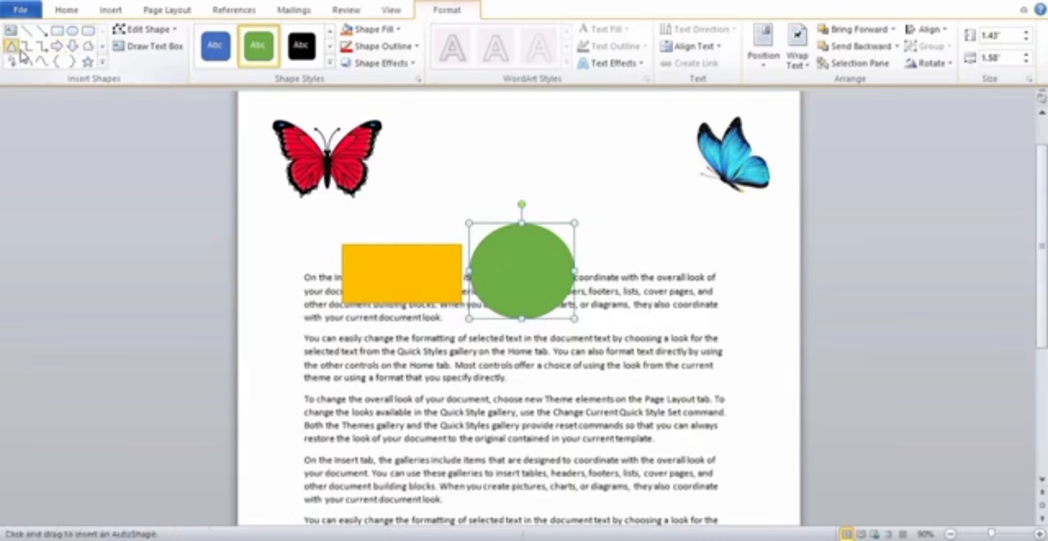
left_click_drag(590, 216, 659, 302)
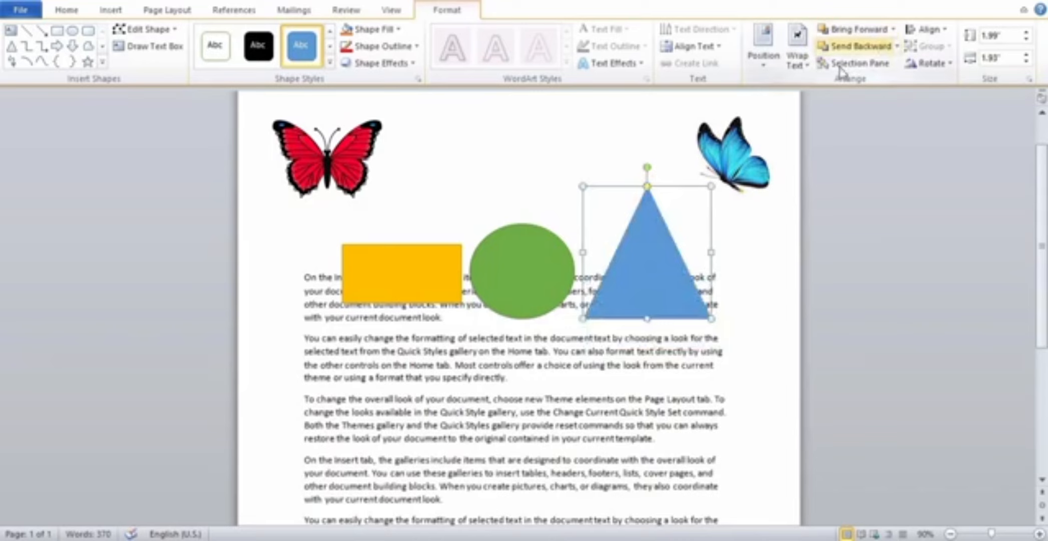
left_click(892, 31)
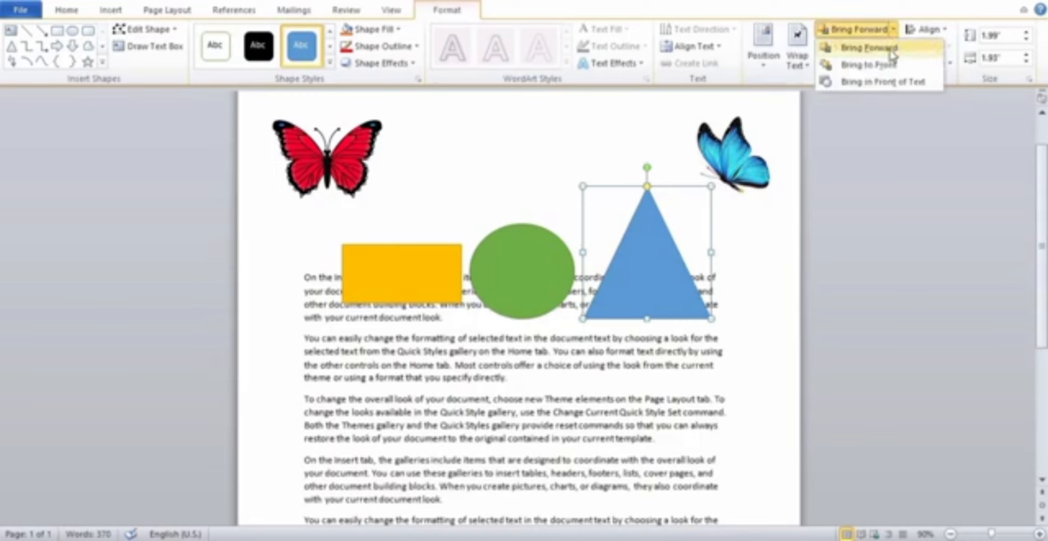
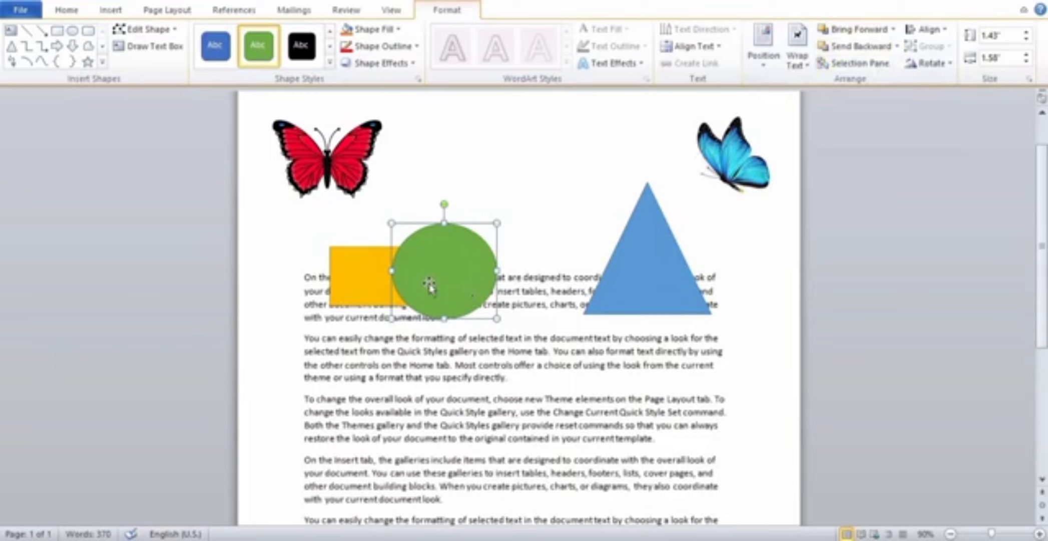
Send the green circle behind all other objects so the gold rectangle overlaps it.
left_click(899, 48)
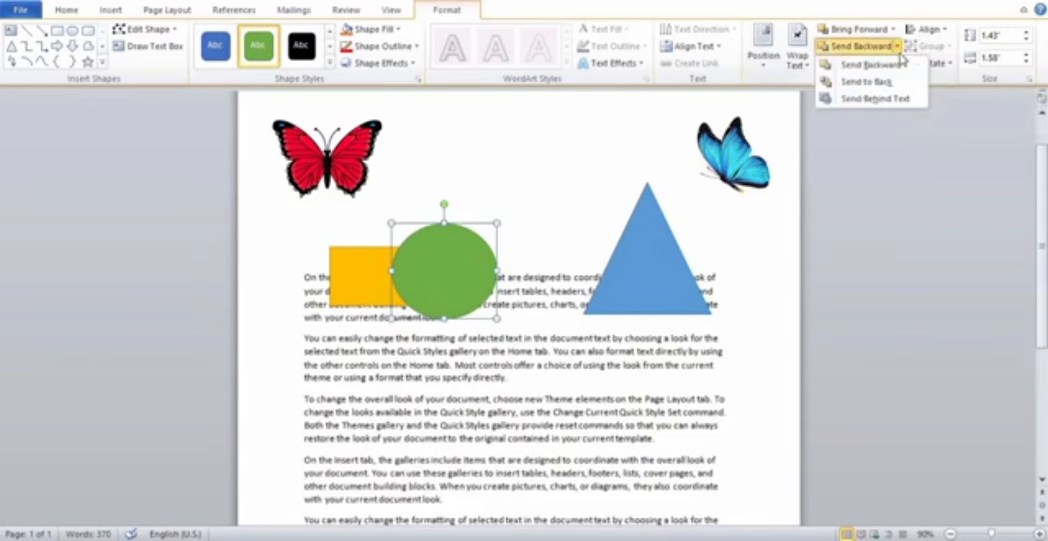
left_click(897, 88)
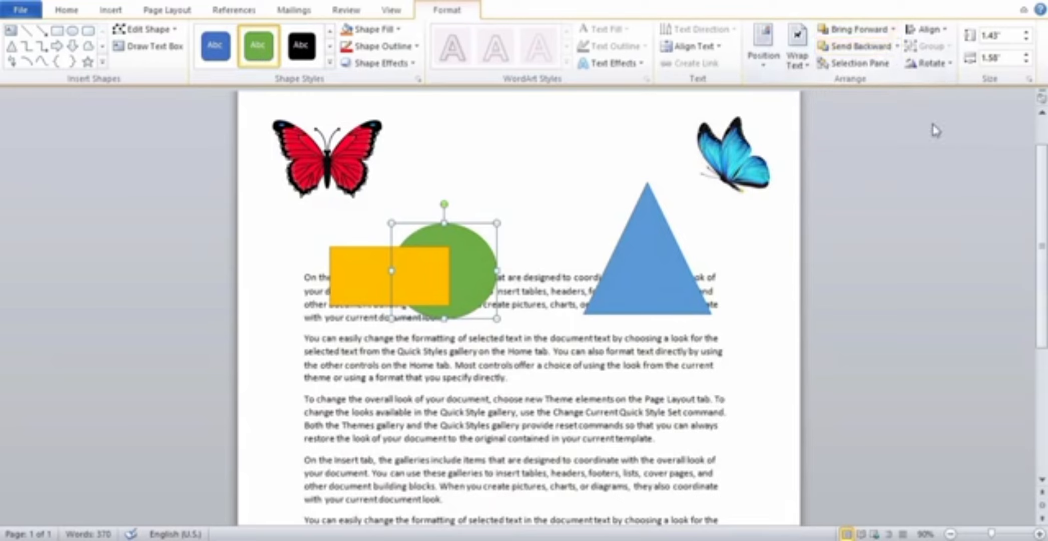
left_click(893, 29)
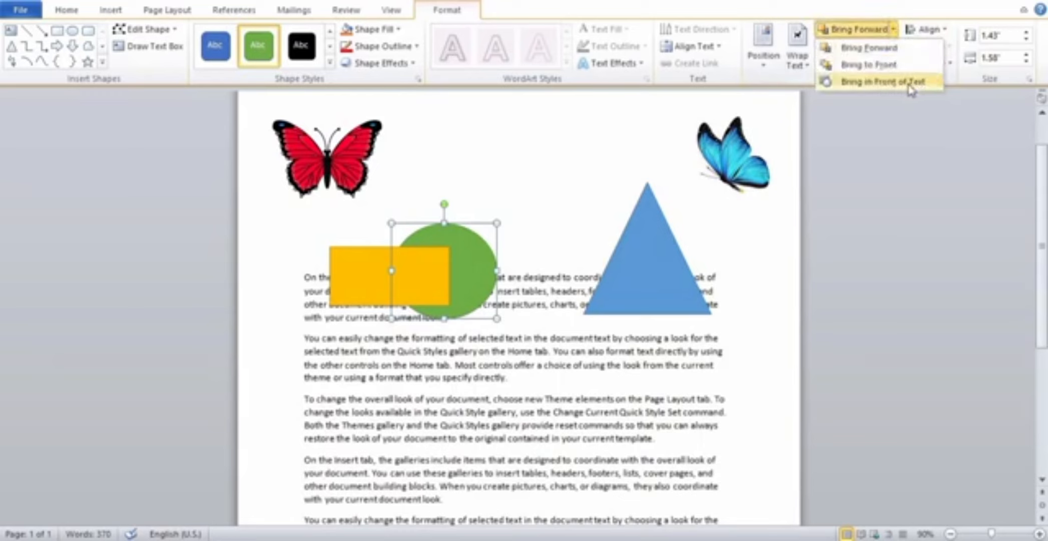
left_click(725, 233)
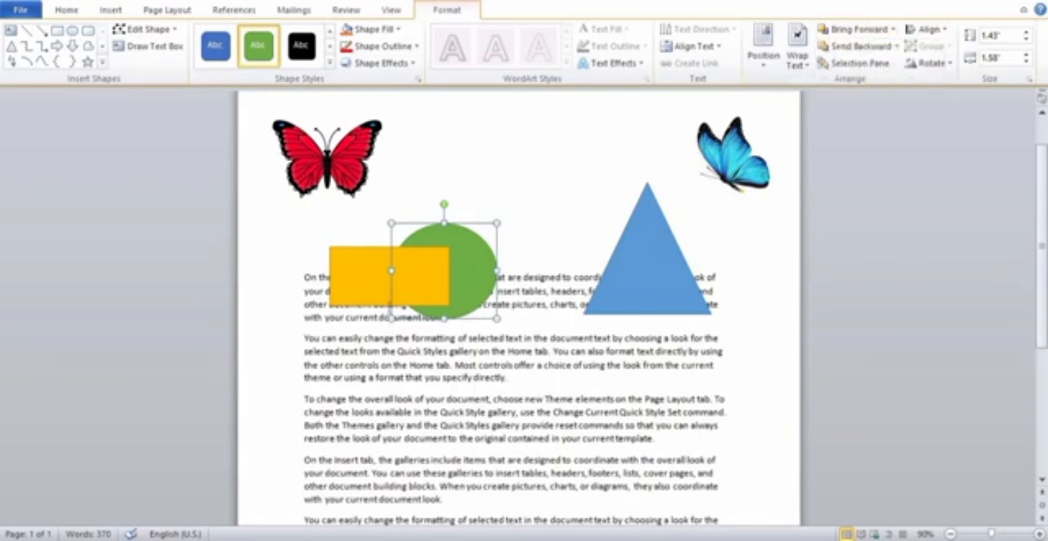
left_click(373, 296)
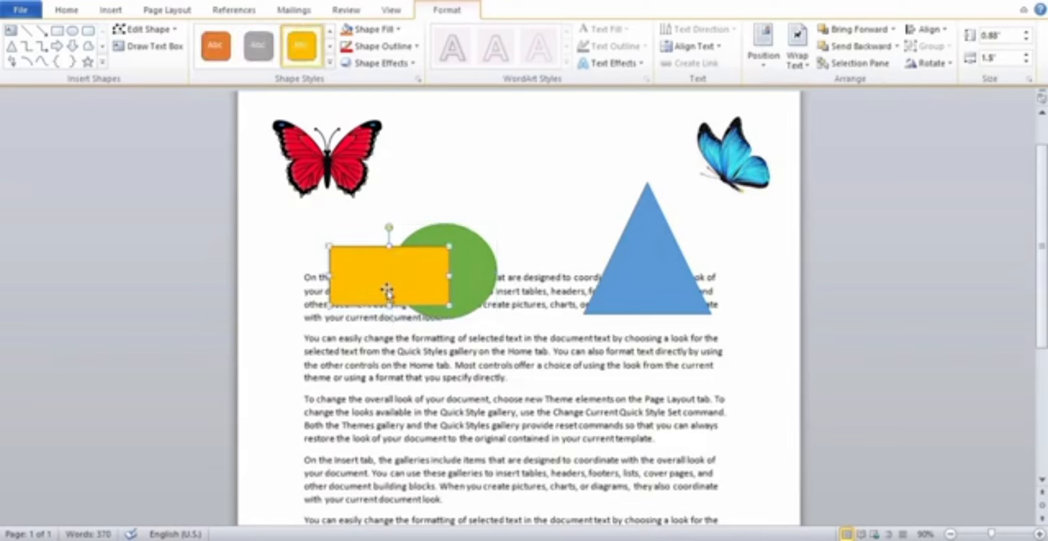
Move the green circle down over the second and third paragraphs and send it behind the text.
left_click_drag(475, 283, 520, 400)
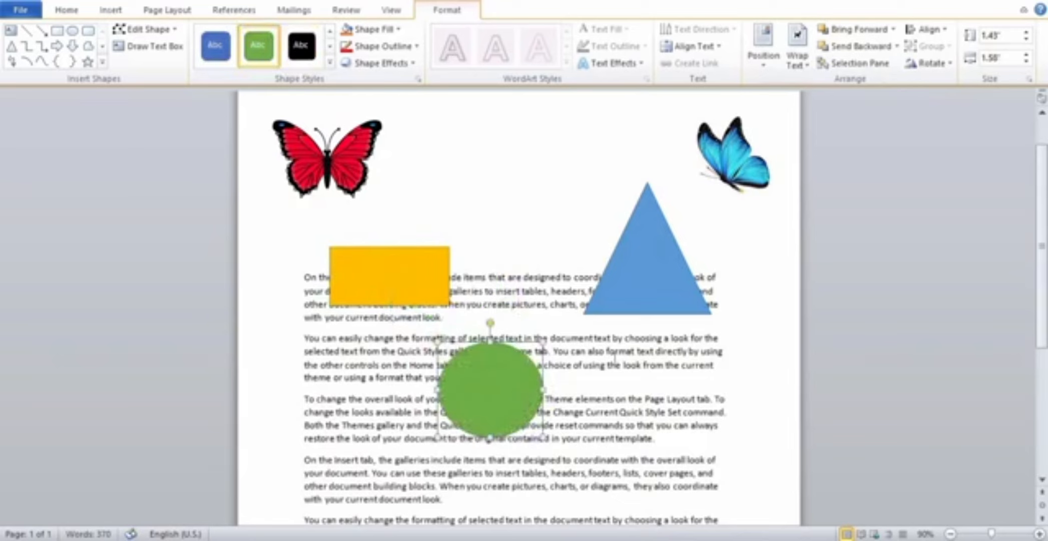
left_click(898, 47)
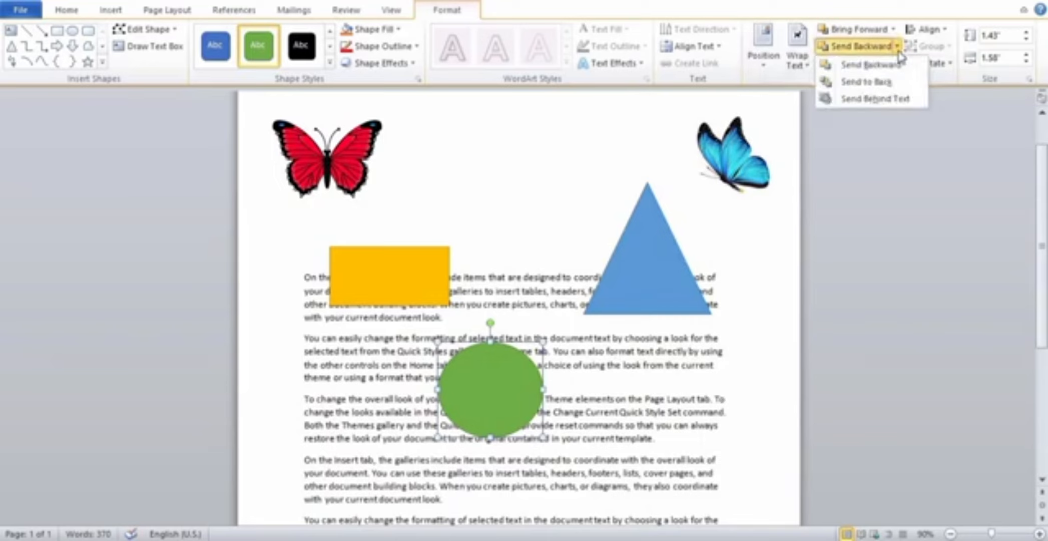
left_click(888, 100)
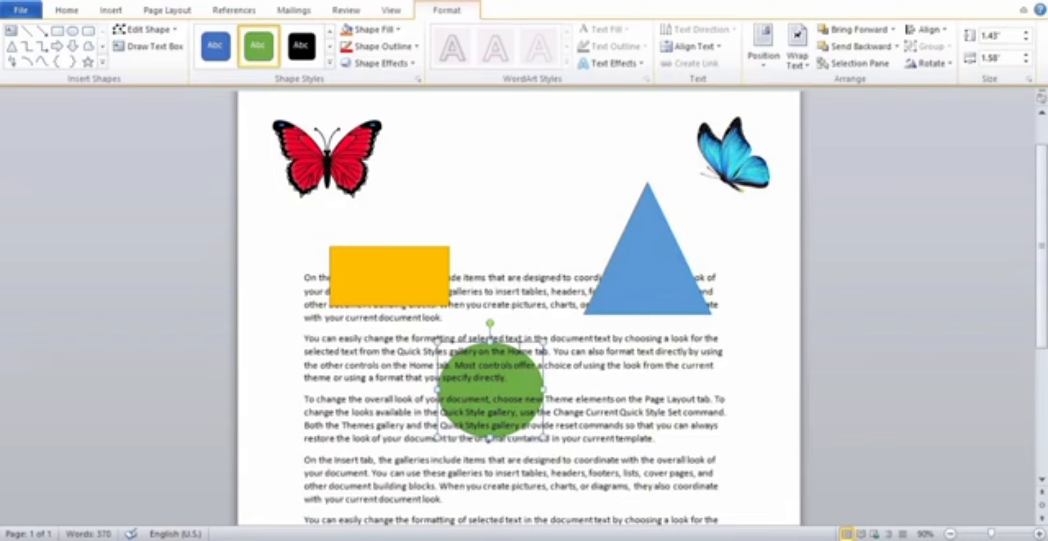
mouse_move(518, 344)
left_mouse_down()
mouse_move(450, 354)
mouse_move(525, 335)
left_mouse_up()
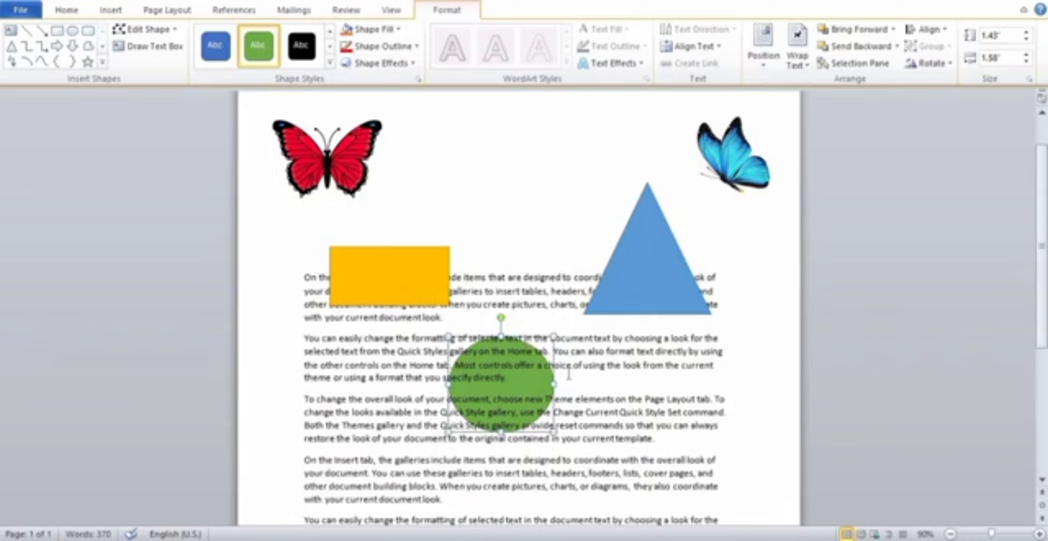
Bring the green circle in front of the text and shift it slightly to the right.
left_click(893, 30)
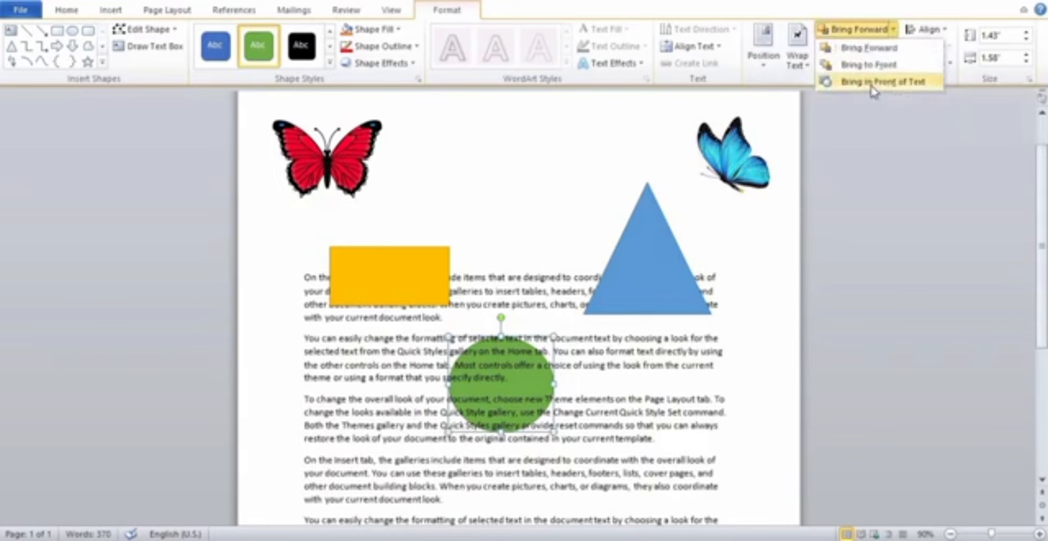
left_click(913, 83)
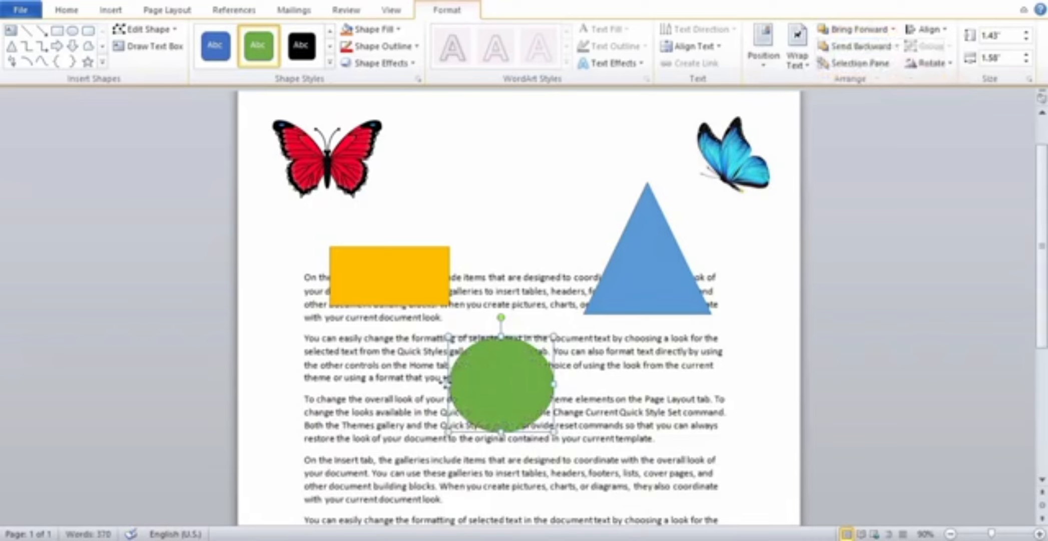
left_click_drag(444, 383, 533, 376)
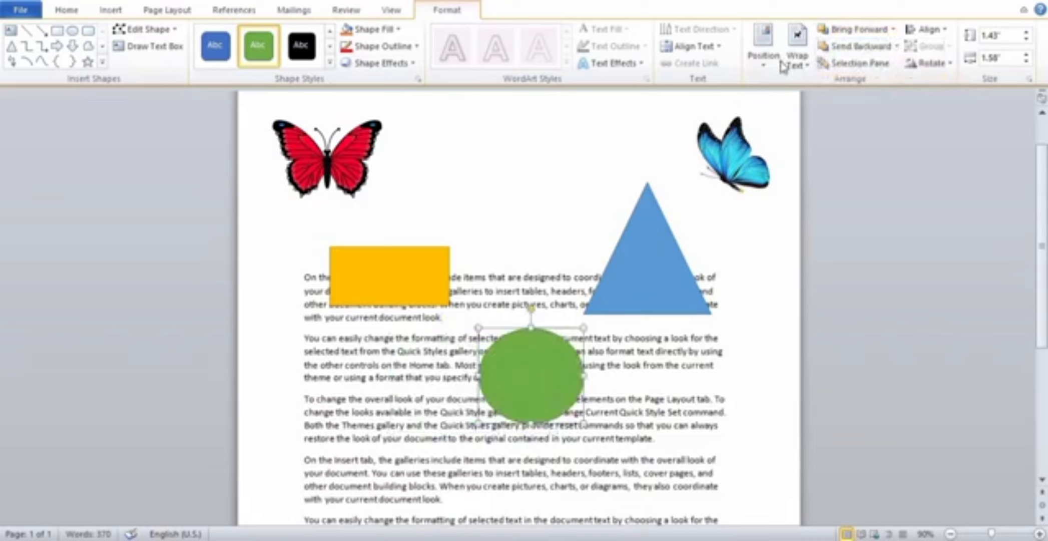
Compare the Bring Forward and Send Backward options available for the green circle.
left_click(894, 32)
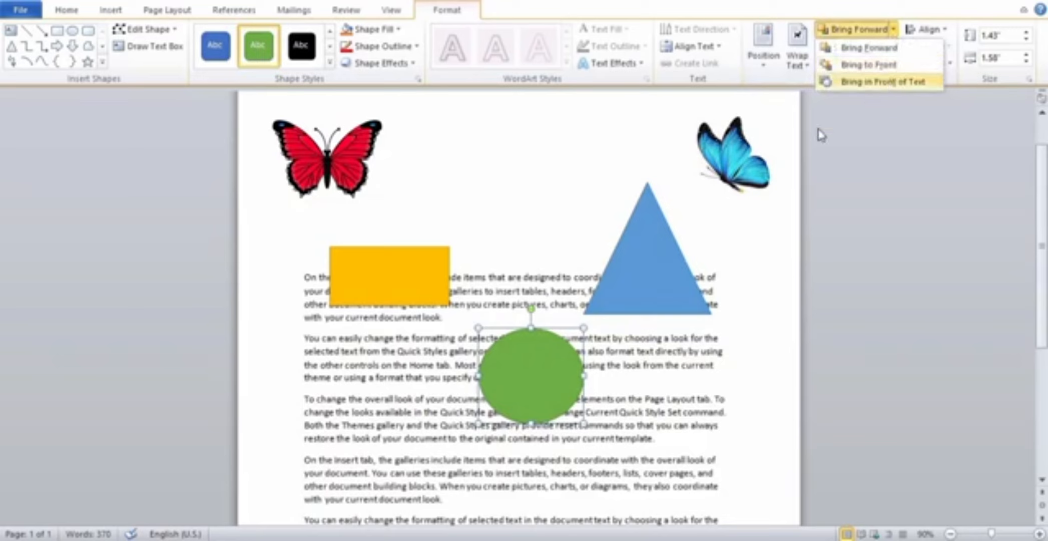
left_click(731, 241)
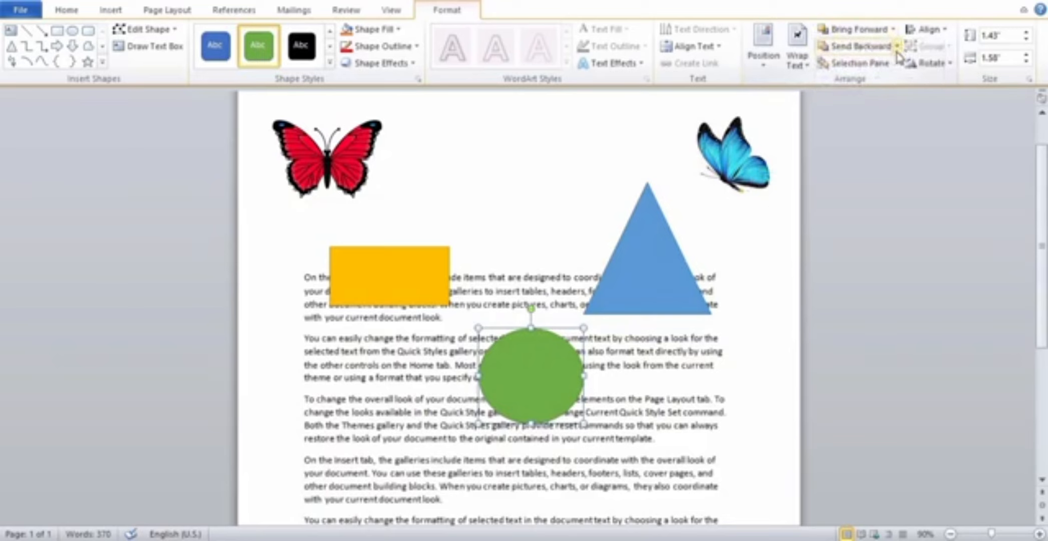
left_click(898, 51)
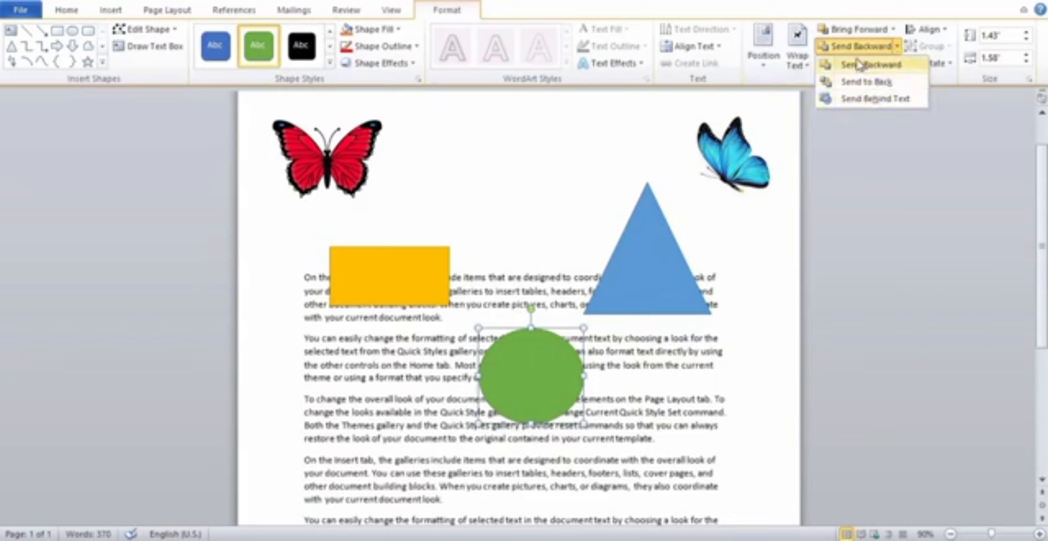
left_click(894, 30)
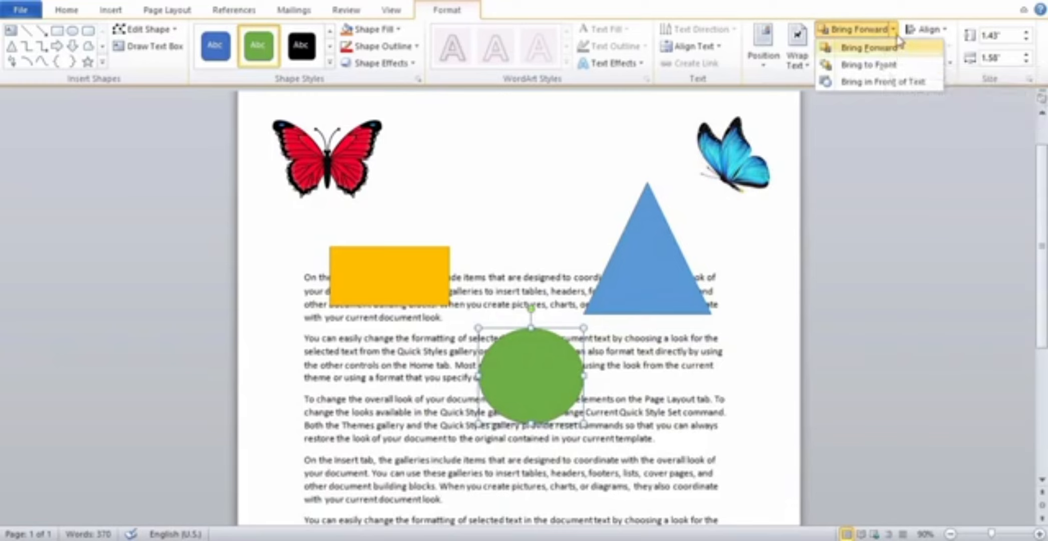
left_click(897, 44)
left_click(898, 46)
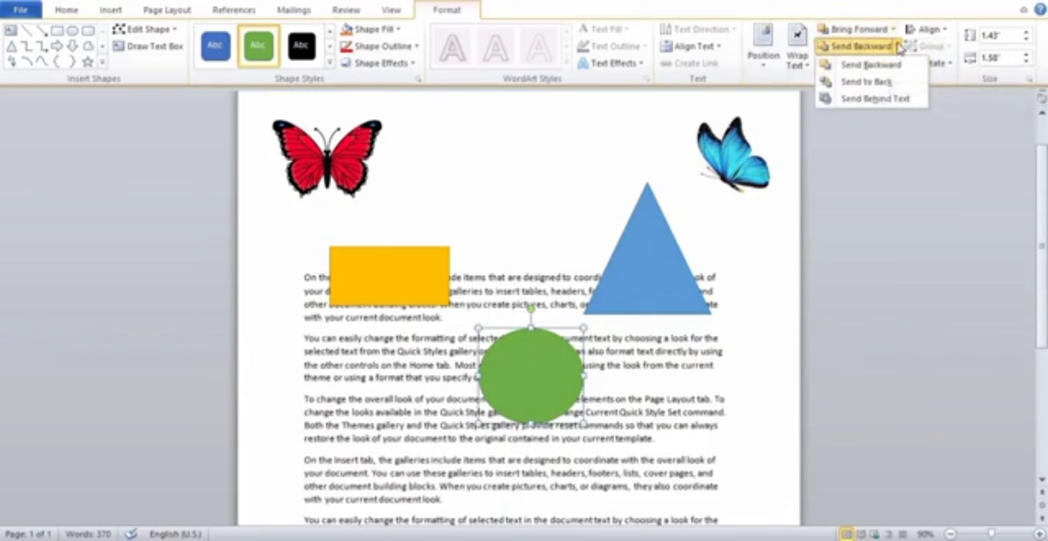
left_click(893, 30)
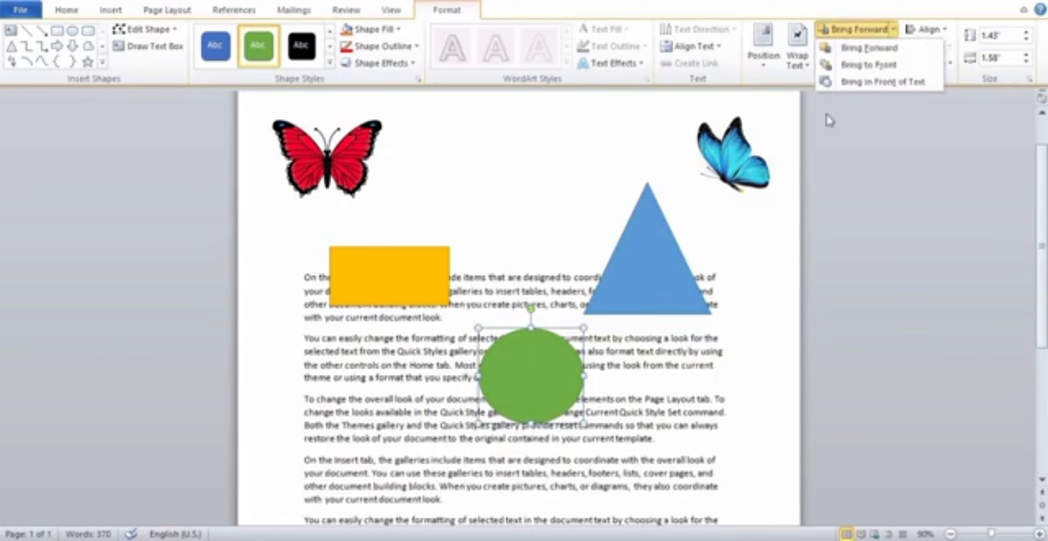
left_click(530, 357)
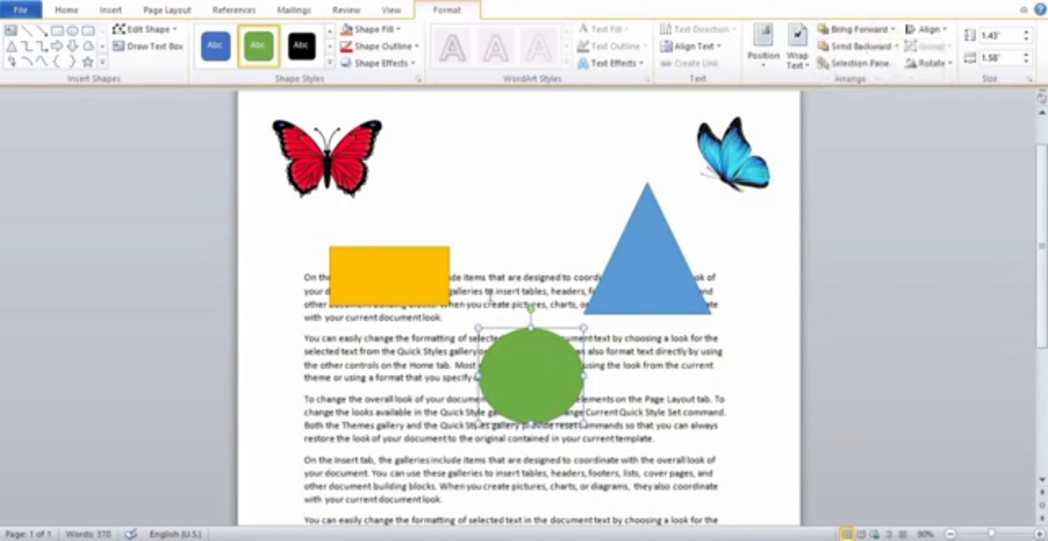
Move the green circle back over the gold rectangle's right part and send the rectangle to the back.
left_click_drag(558, 410, 474, 303)
left_click(440, 276)
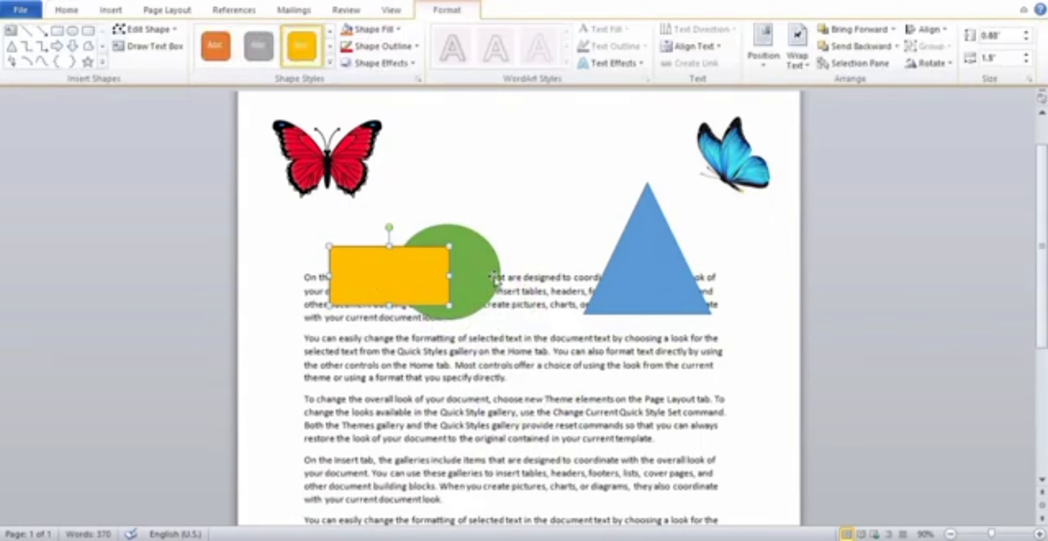
left_click(899, 46)
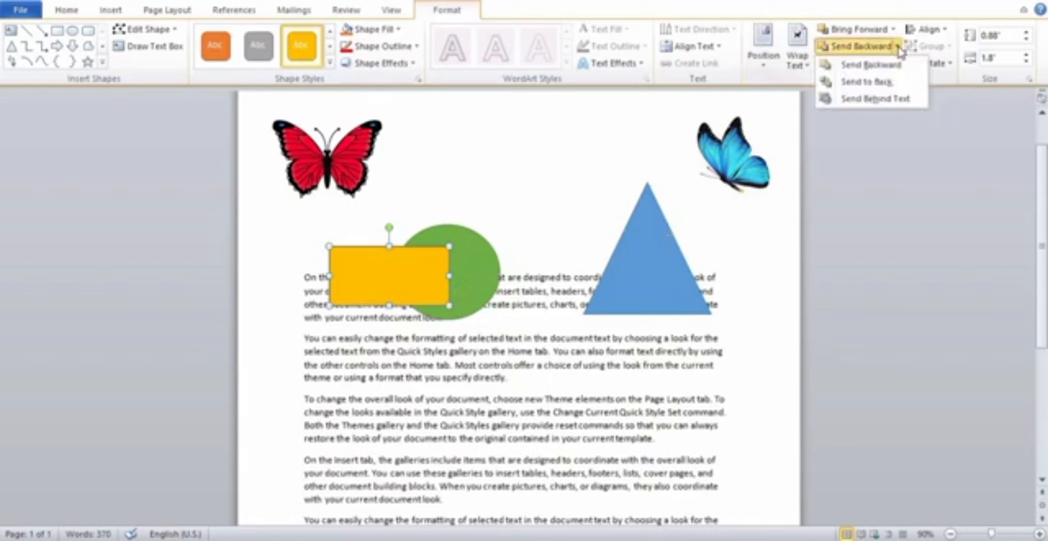
left_click(877, 83)
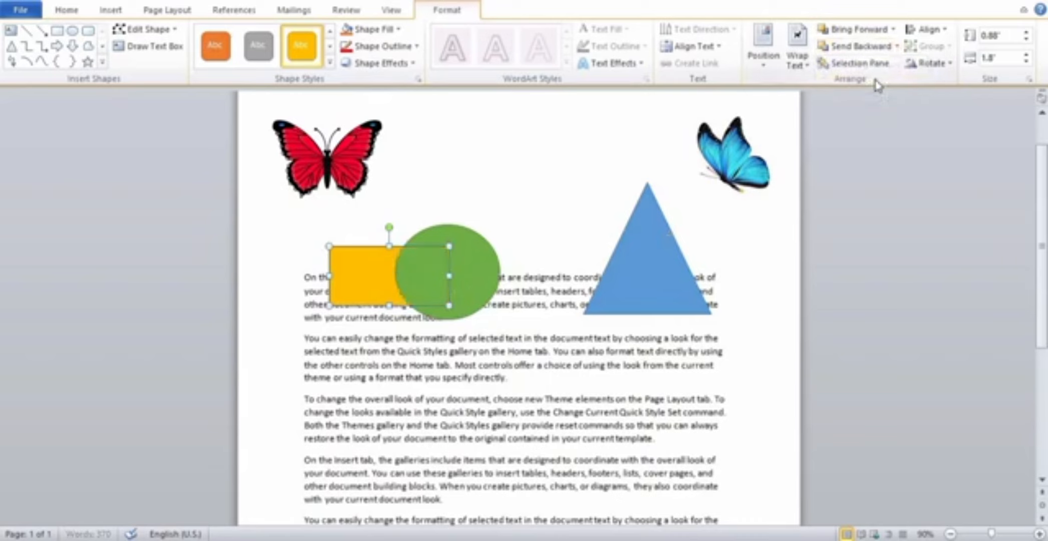
left_click(508, 302)
left_click(404, 283)
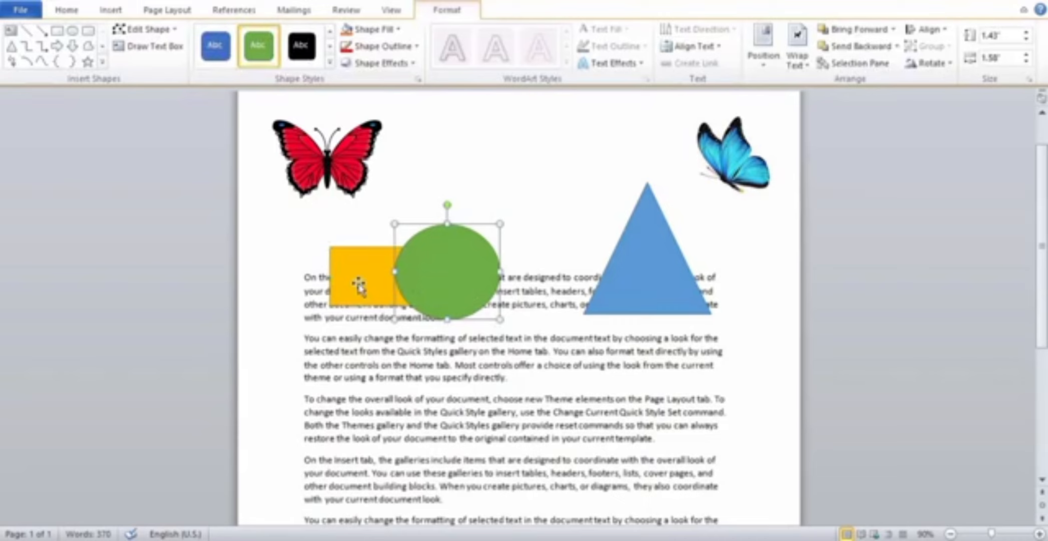
Bring the gold rectangle to the front of all objects, and undo that change.
left_click(358, 286)
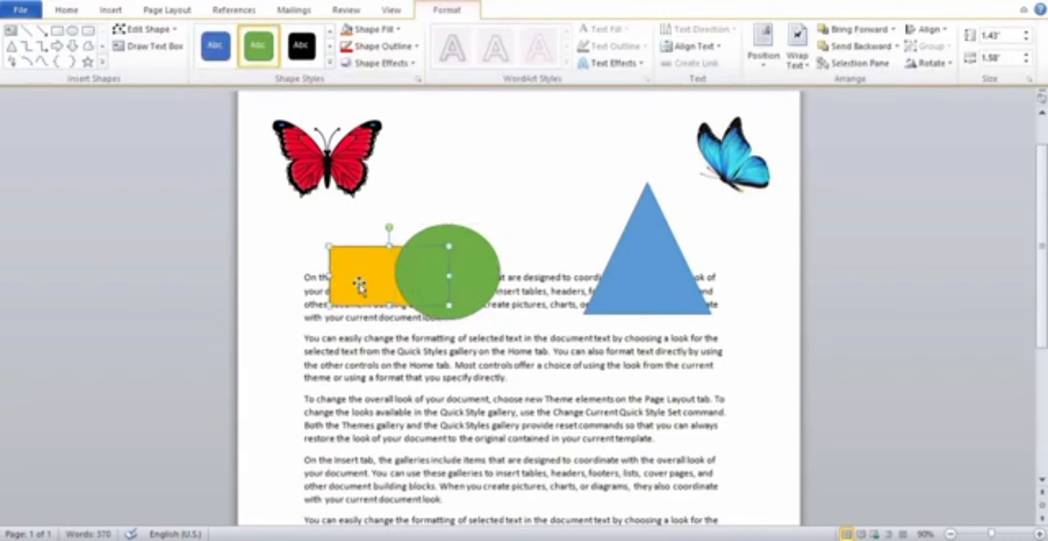
left_click(895, 31)
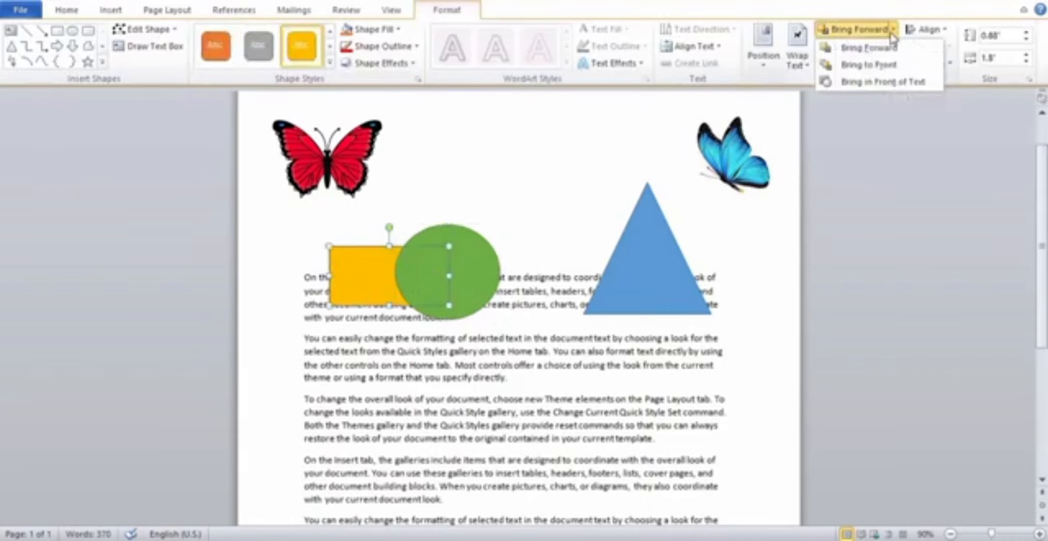
left_click(867, 69)
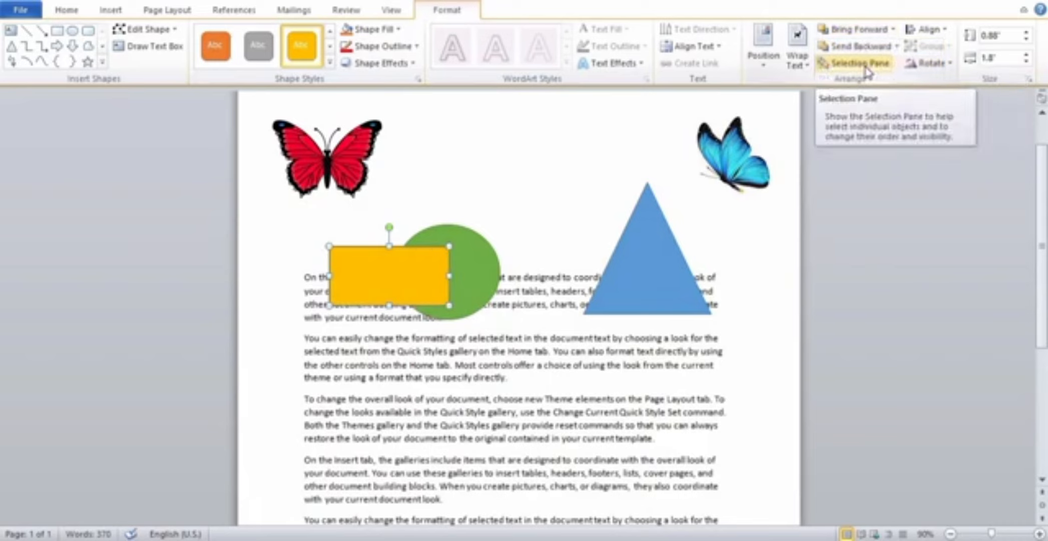
key("ctrl+z")
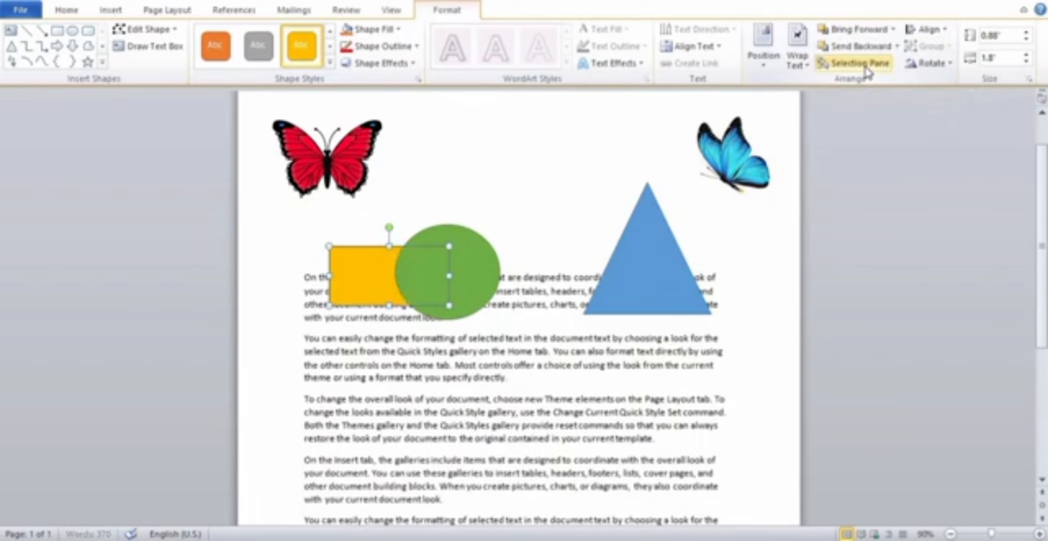
Bring the gold rectangle forward one level and send it backward one level again.
left_click(893, 31)
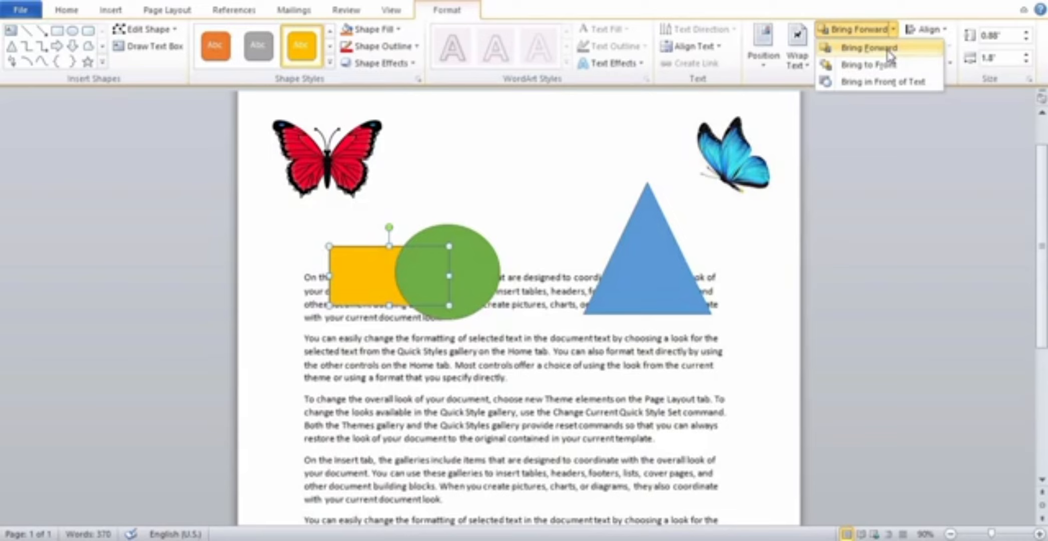
left_click(889, 48)
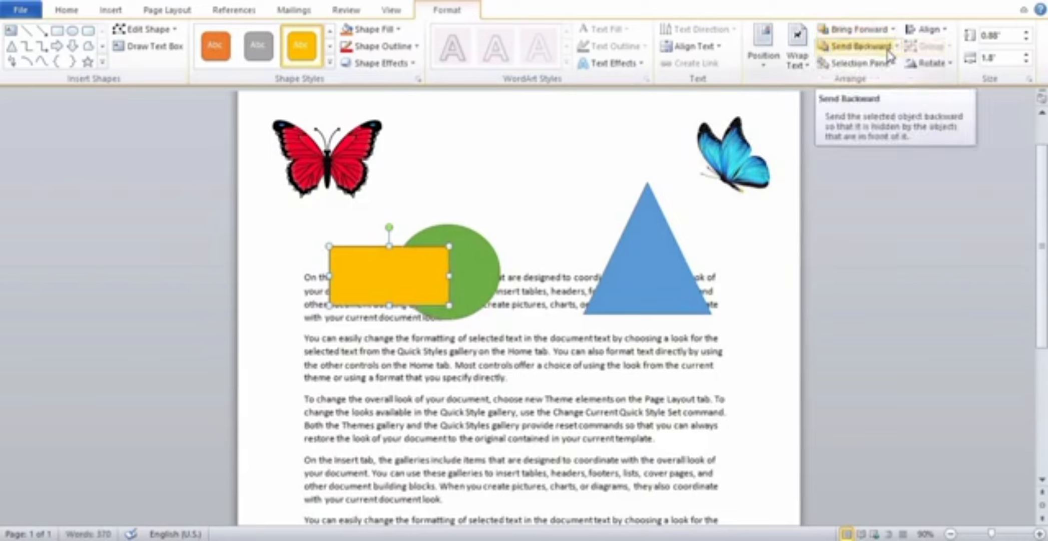
left_click(888, 50)
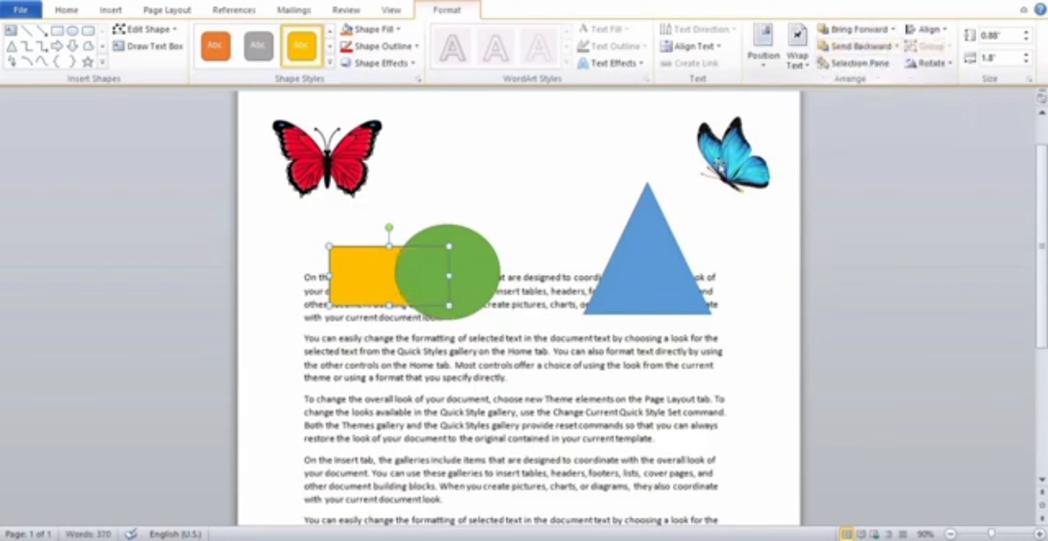
left_click(896, 47)
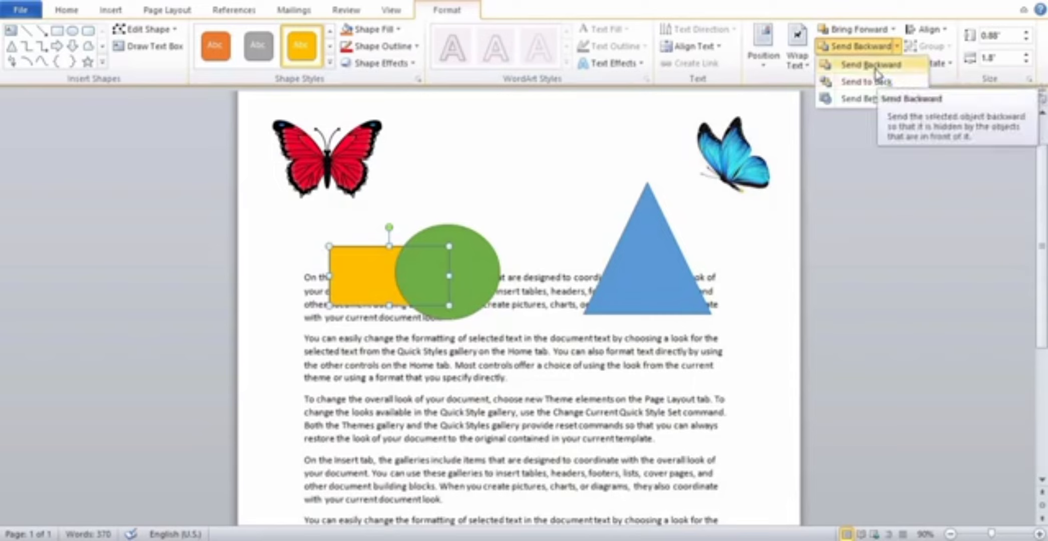
left_click(894, 30)
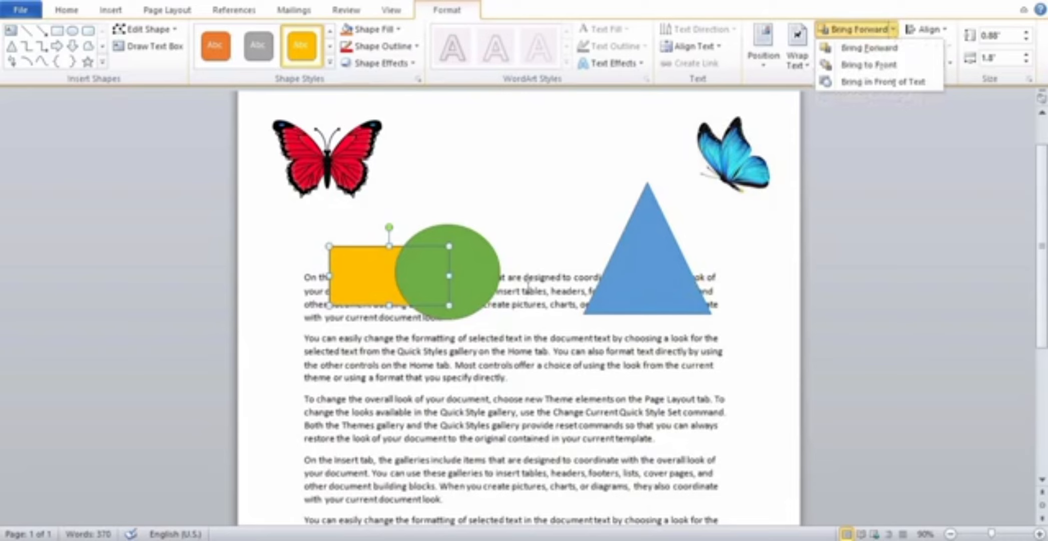
left_click(530, 265)
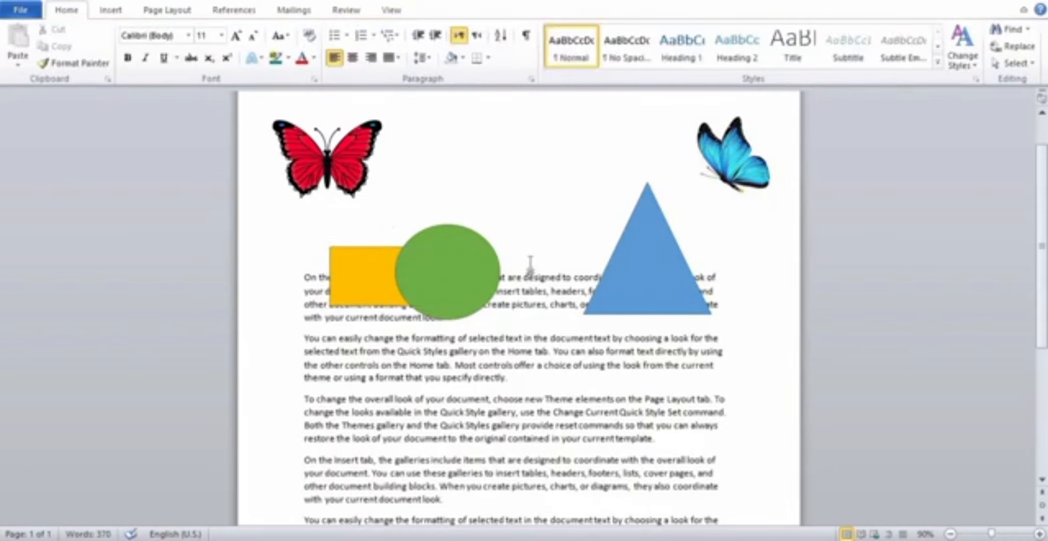
Move the blue triangle slightly left and the gold rectangle right, bringing them closer together above the green circle.
key("ctrl+z")
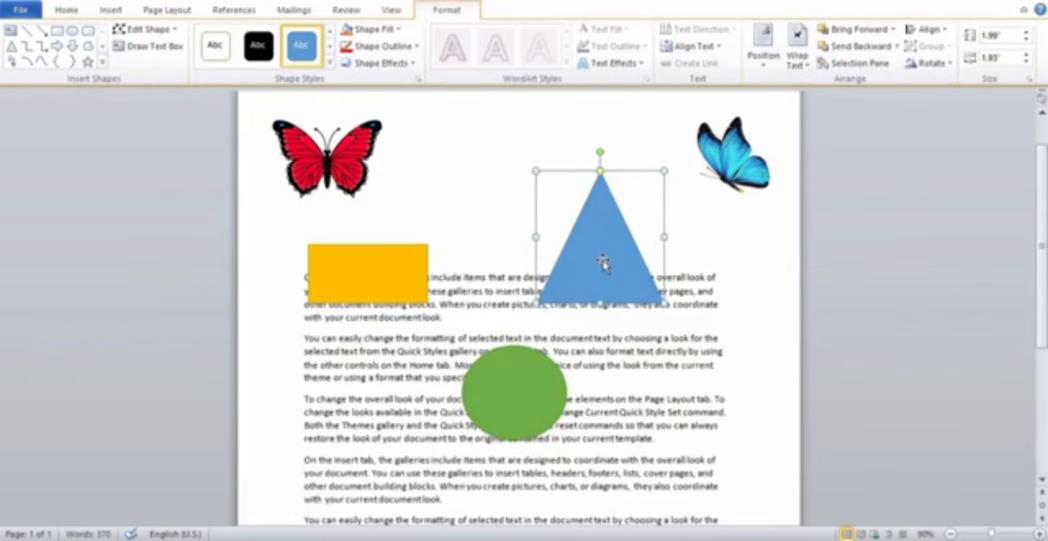
left_click_drag(603, 262, 579, 266)
left_click_drag(423, 274, 478, 272)
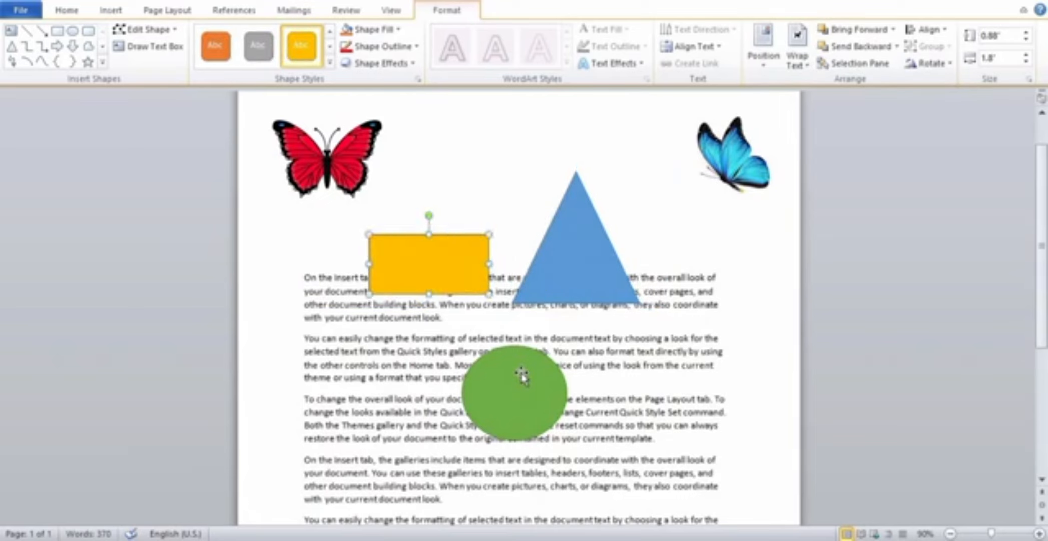
Move the green circle up to overlap the gold rectangle and blue triangle, and send it backward one level.
left_click(522, 376)
left_click_drag(522, 375, 512, 250)
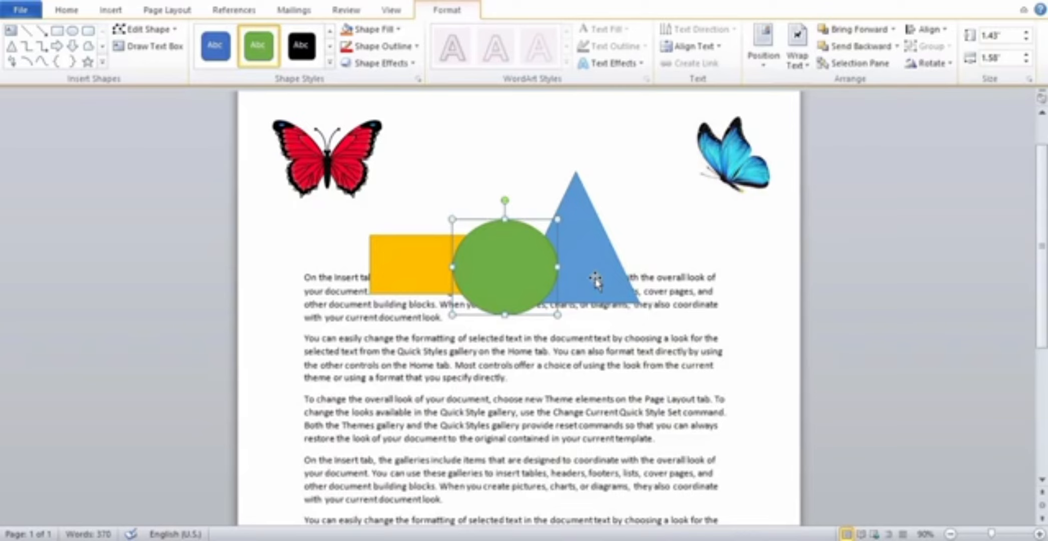
left_click(898, 46)
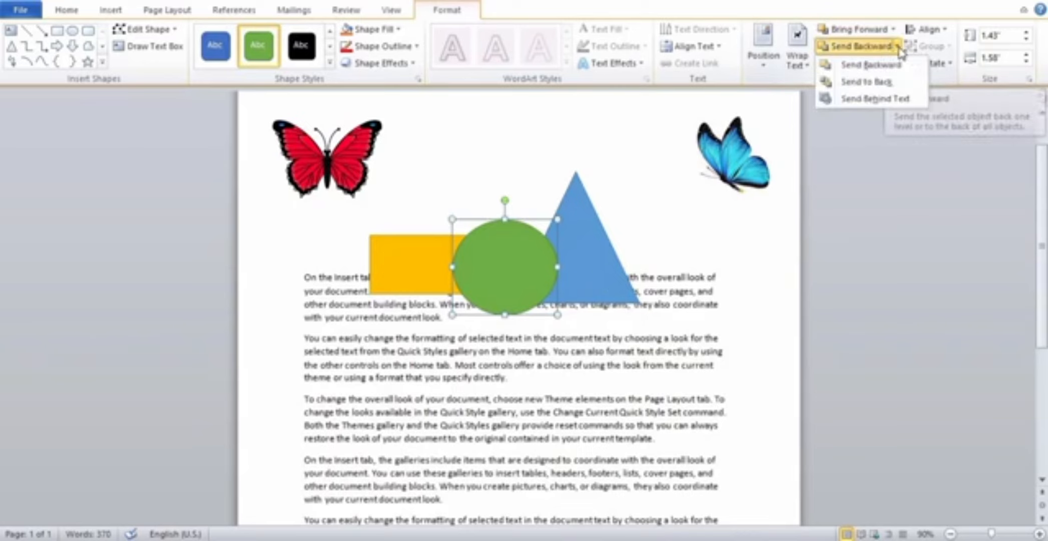
left_click(865, 71)
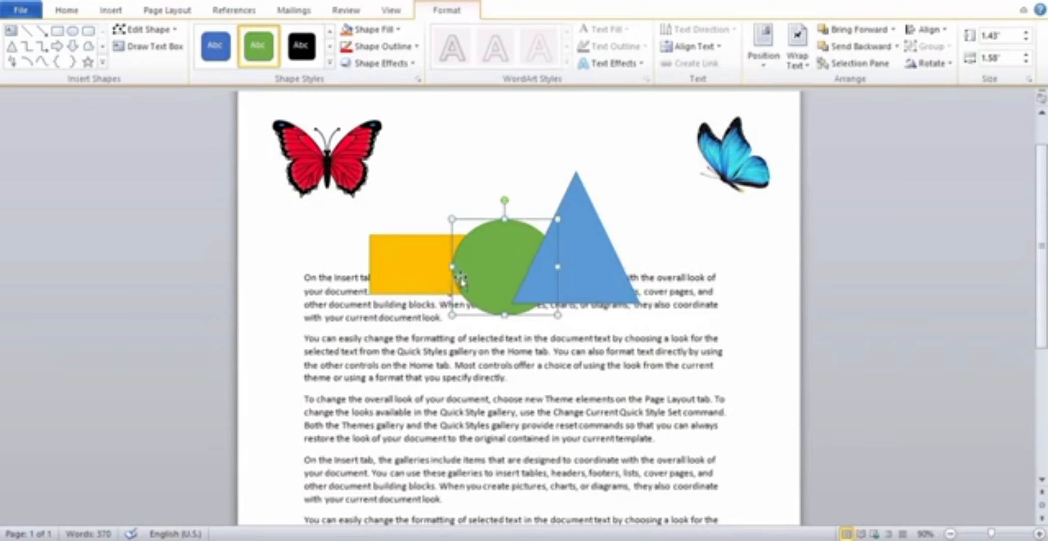
Bring the green circle forward one level, in front of the blue triangle.
left_click(581, 271)
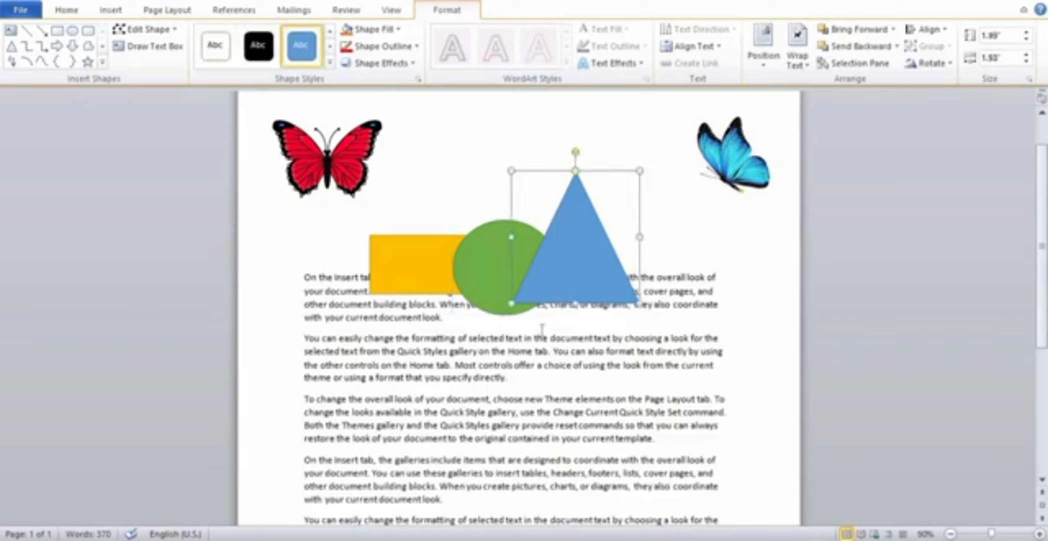
left_click(510, 310)
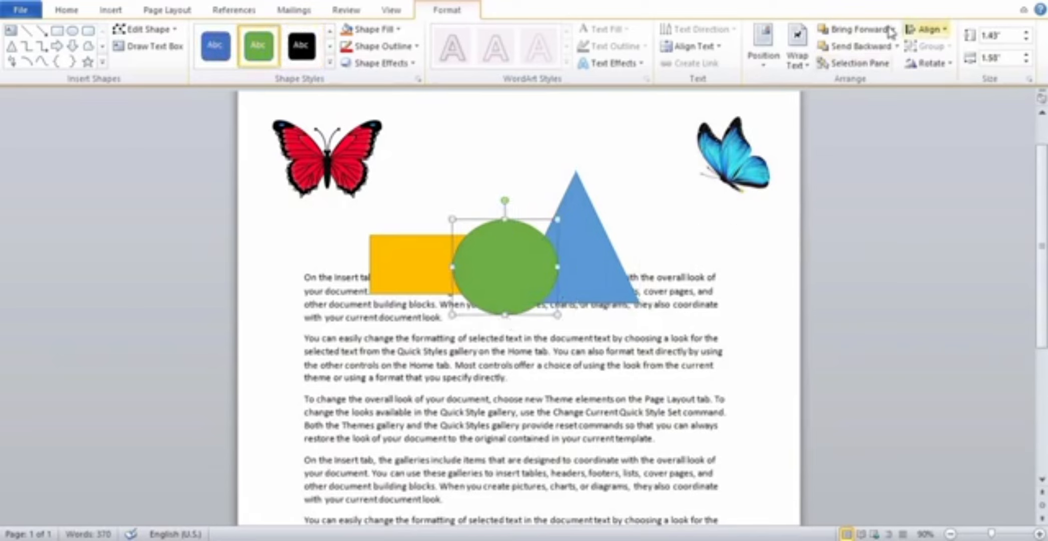
Move the gold rectangle right, behind the green circle and blue triangle, and bring it forward one level.
left_click(410, 279)
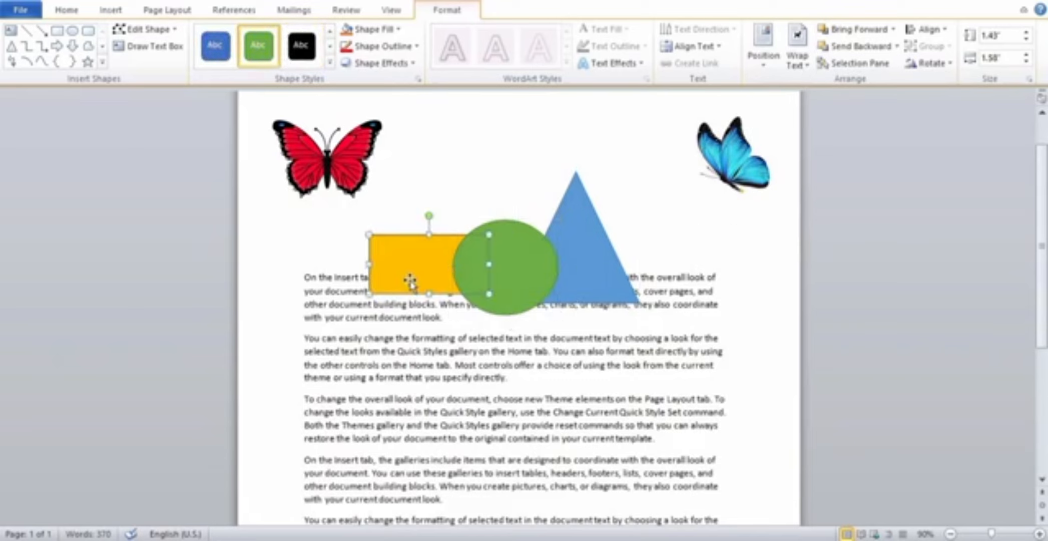
left_click_drag(410, 280, 526, 255)
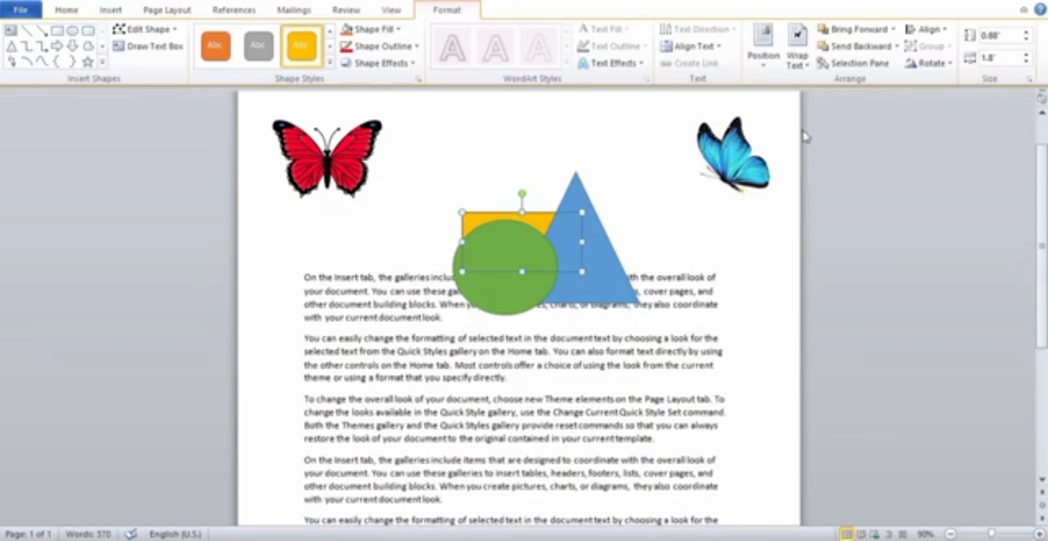
left_click(894, 31)
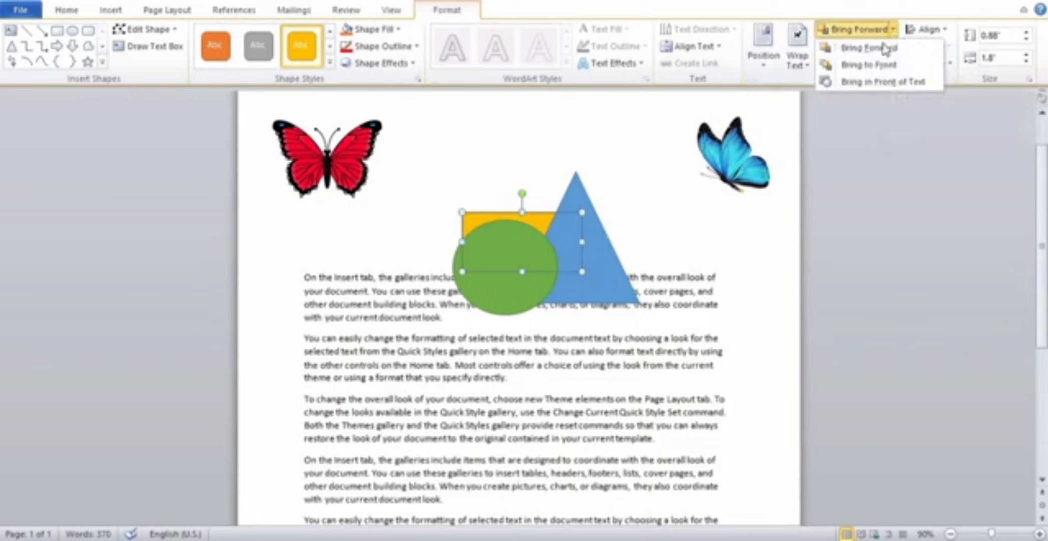
left_click(877, 50)
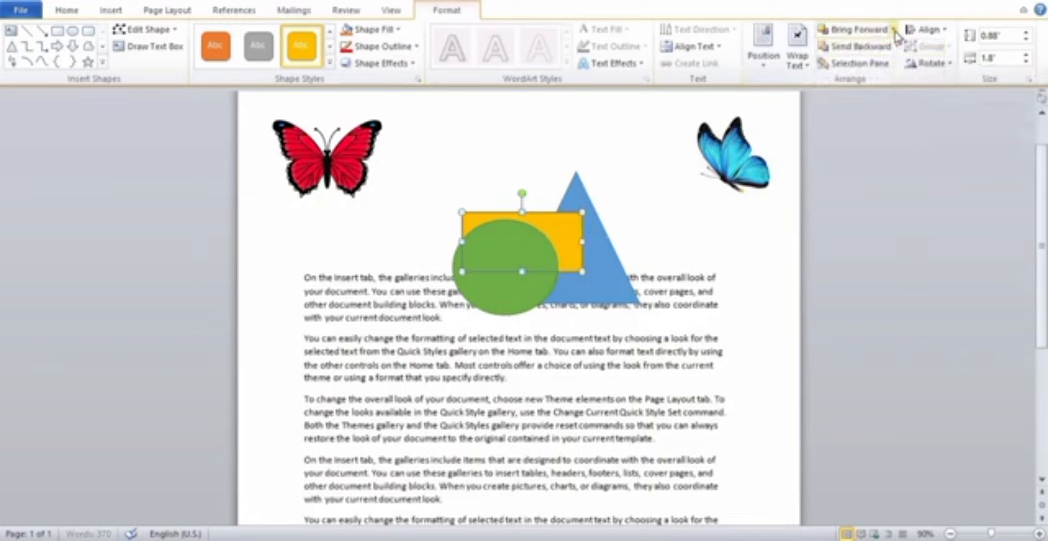
left_click(894, 31)
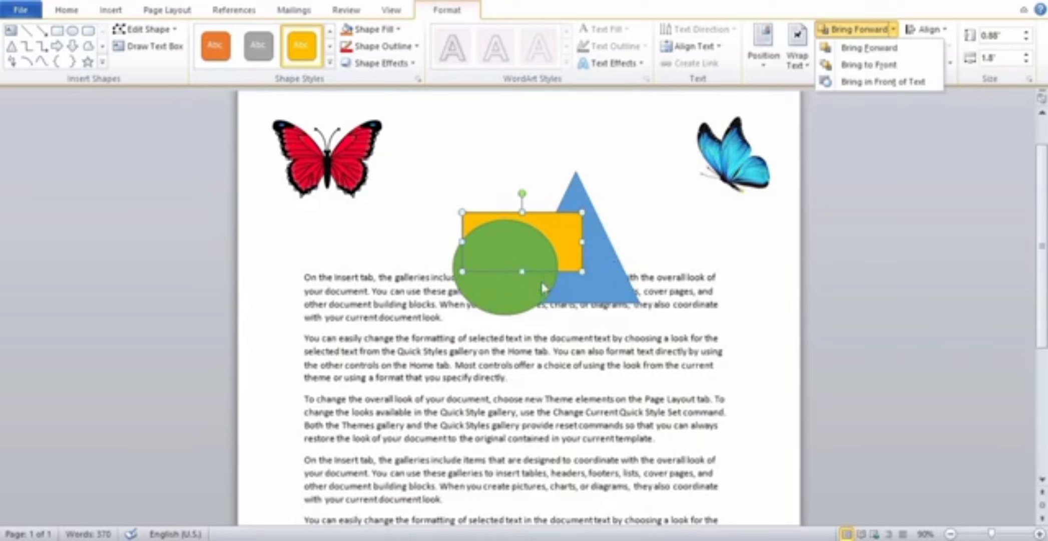
left_click(600, 270)
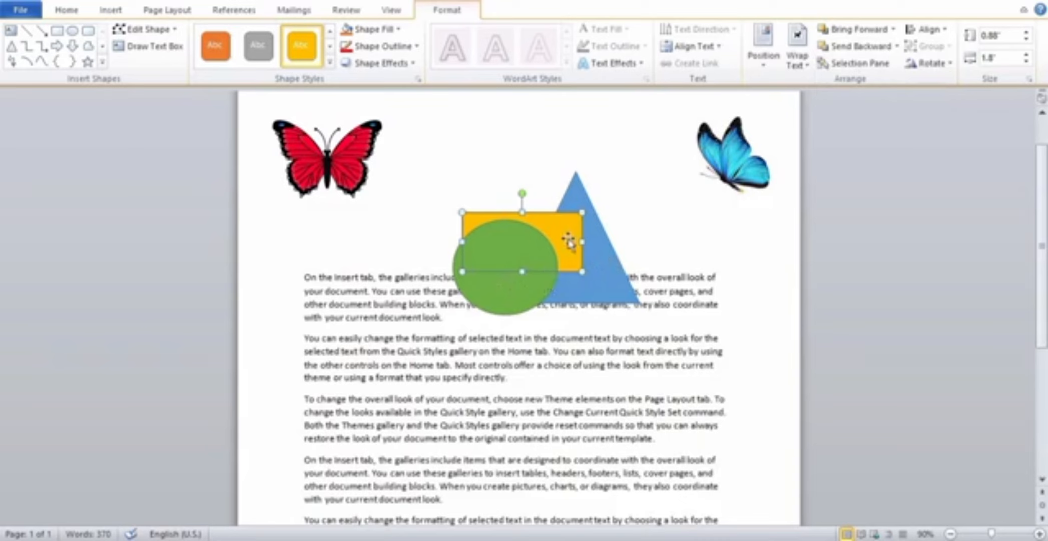
Spread the shapes apart above the text, with the gold rectangle under the red butterfly, green circle in the middle and blue triangle on the right.
left_click_drag(567, 240, 426, 232)
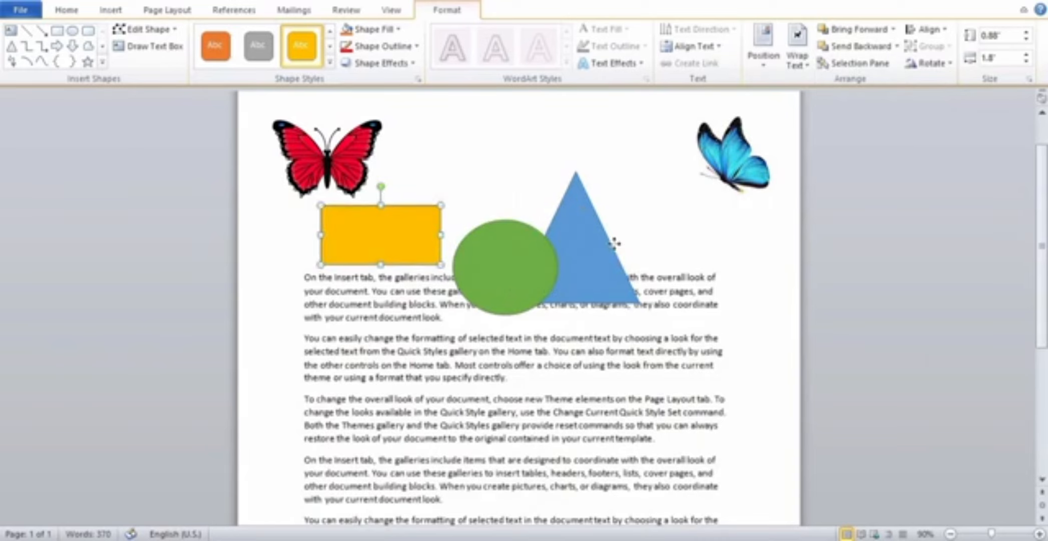
left_click_drag(613, 239, 672, 239)
left_click_drag(503, 251, 516, 219)
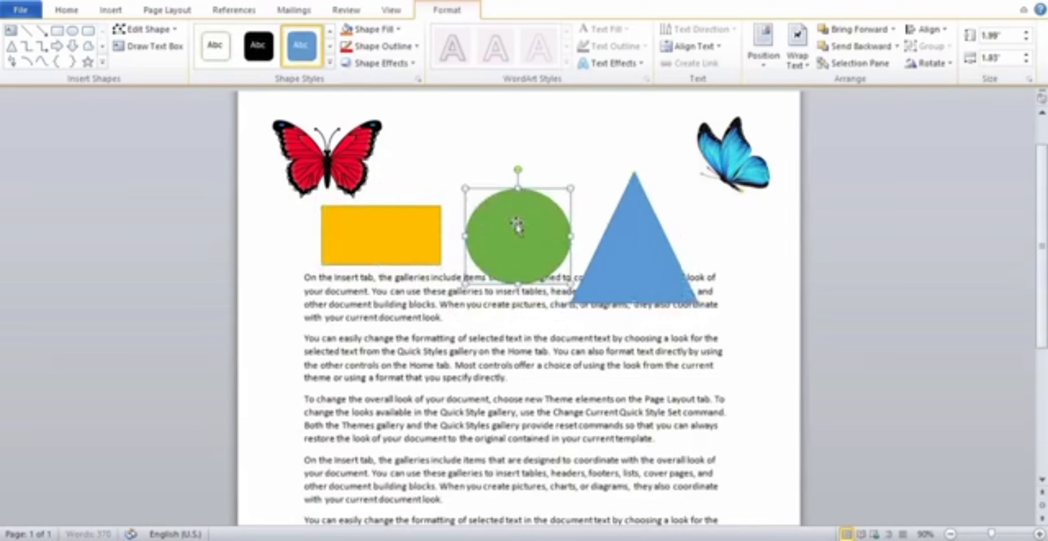
left_click_drag(614, 253, 628, 245)
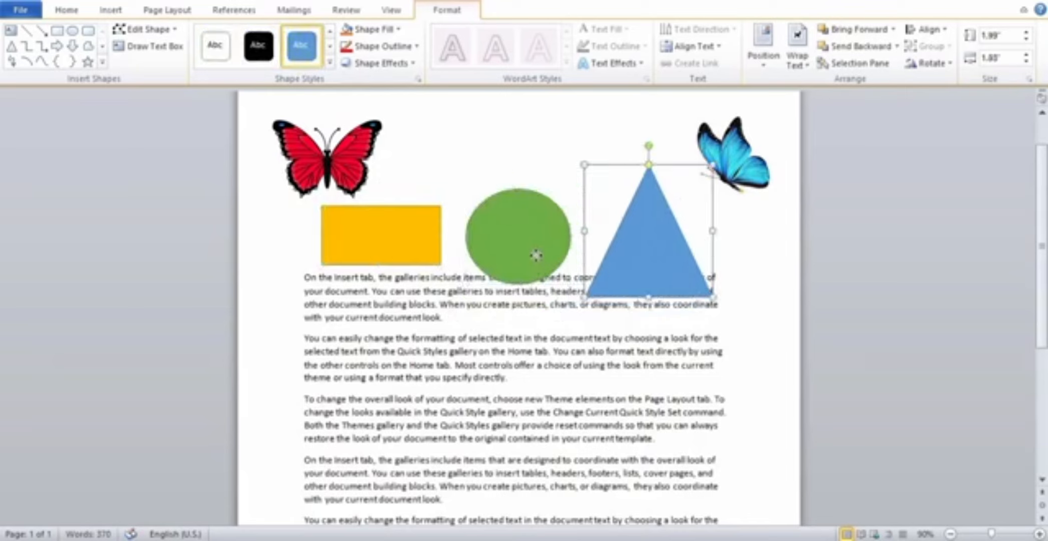
left_click_drag(535, 253, 542, 253)
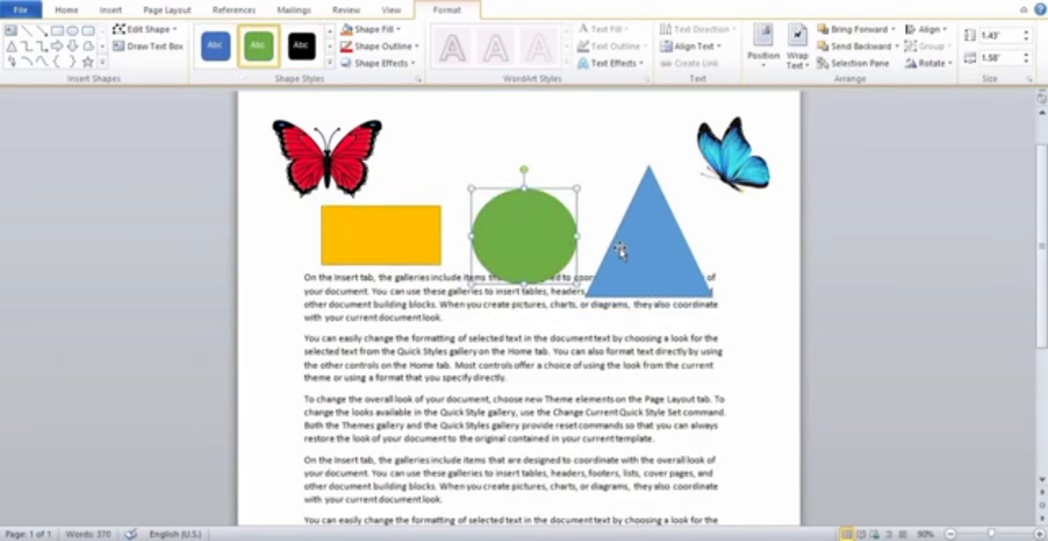
left_click(660, 253)
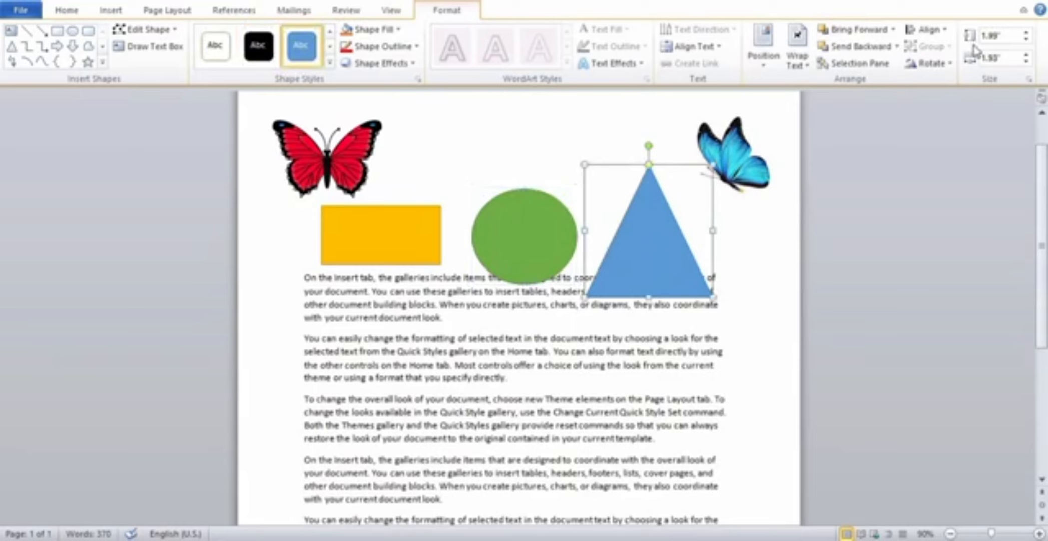
Align the red butterfly picture horizontally to the center, the left margin and the right margin in turn.
left_click(949, 36)
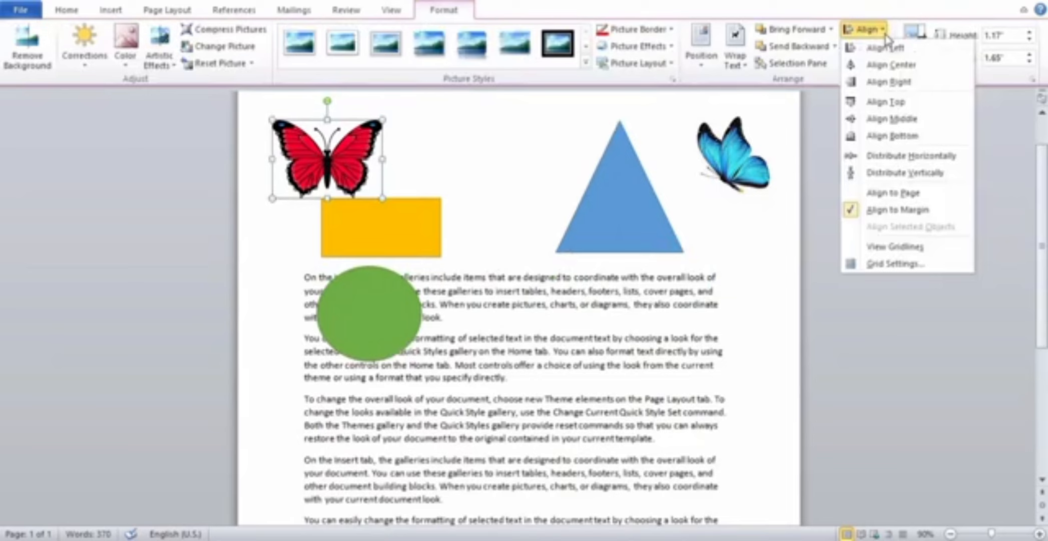
left_click(902, 71)
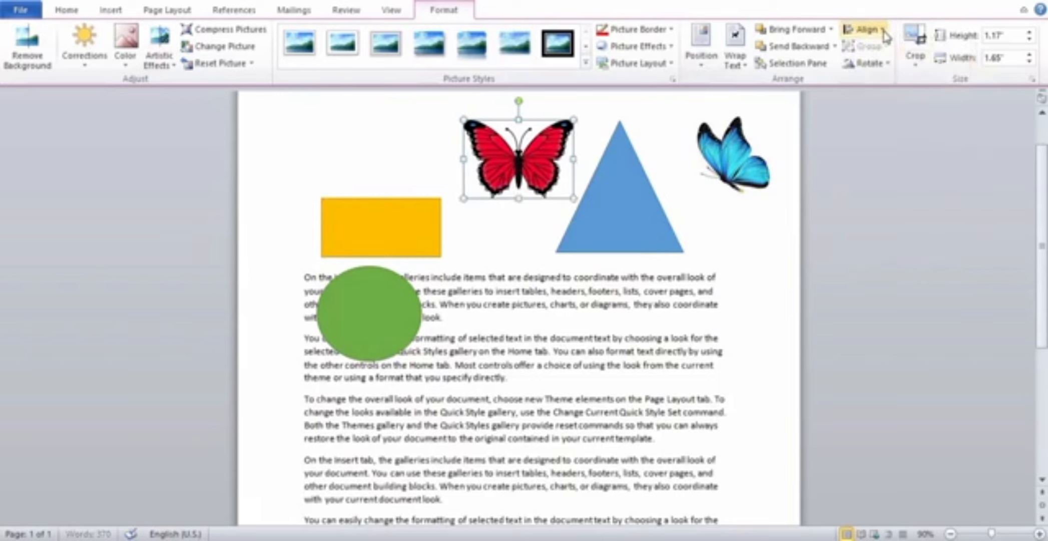
left_click(884, 31)
left_click(883, 43)
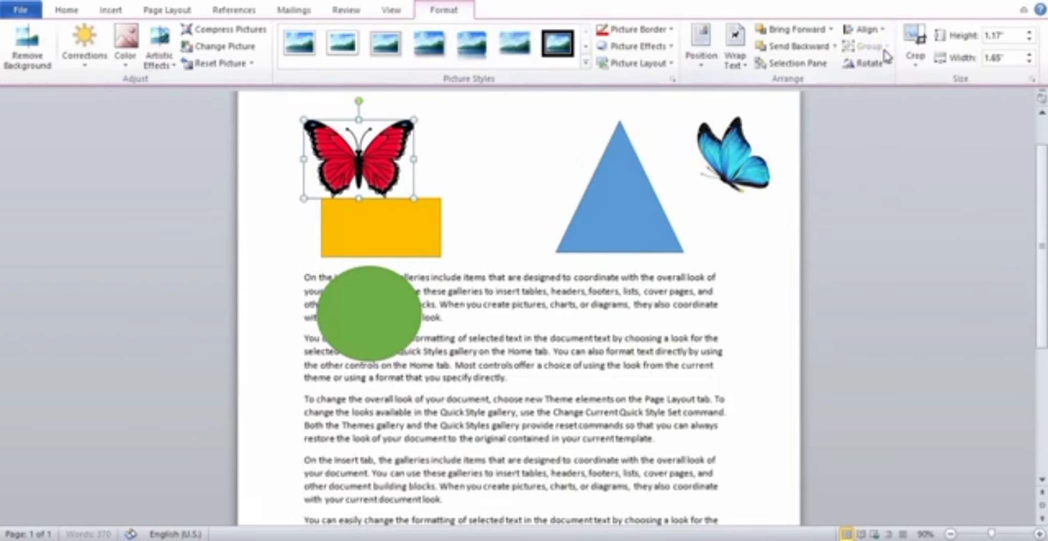
left_click(884, 33)
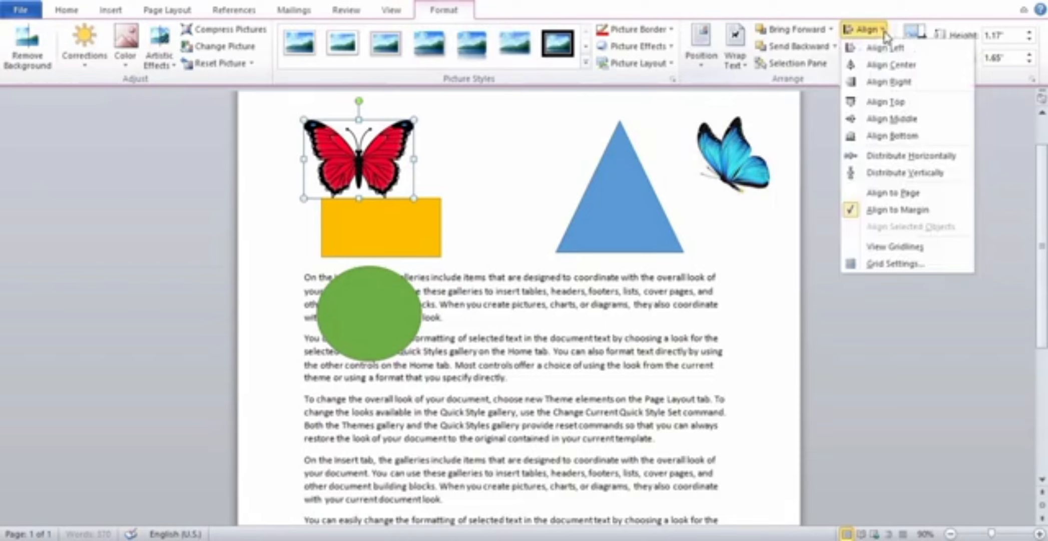
left_click(891, 84)
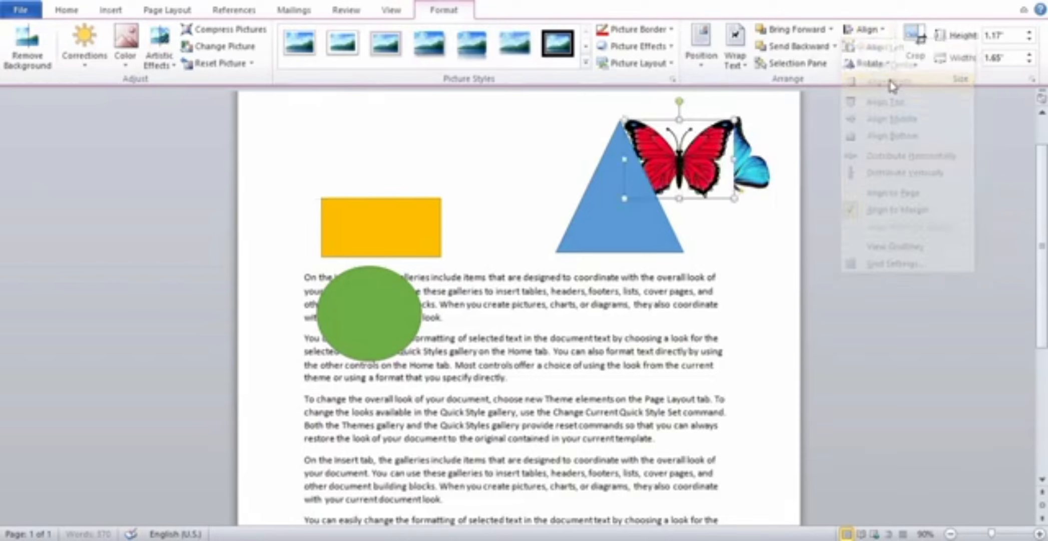
Align the red butterfly picture to the bottom margin of the page, and return it to the top margin.
left_click(870, 30)
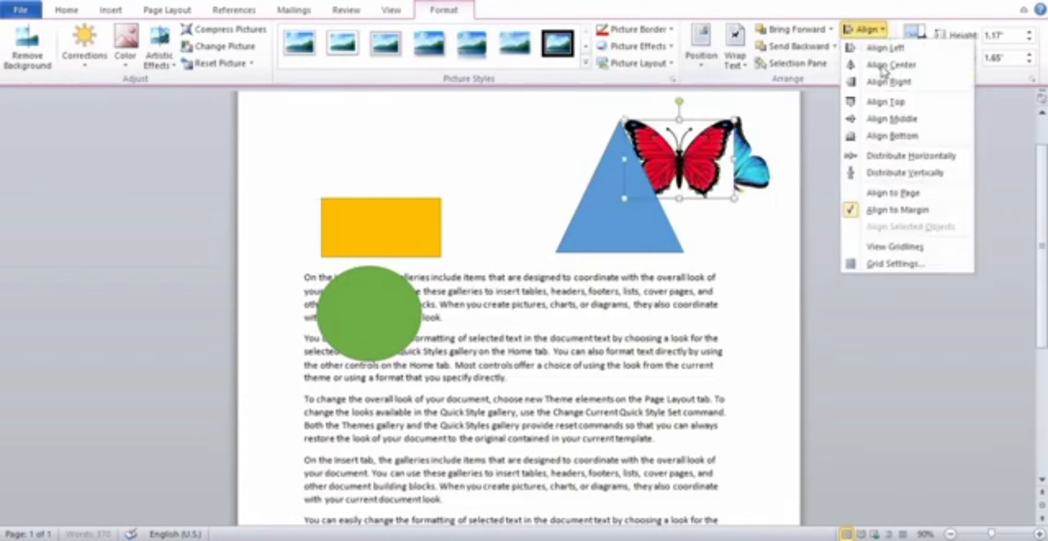
left_click(878, 143)
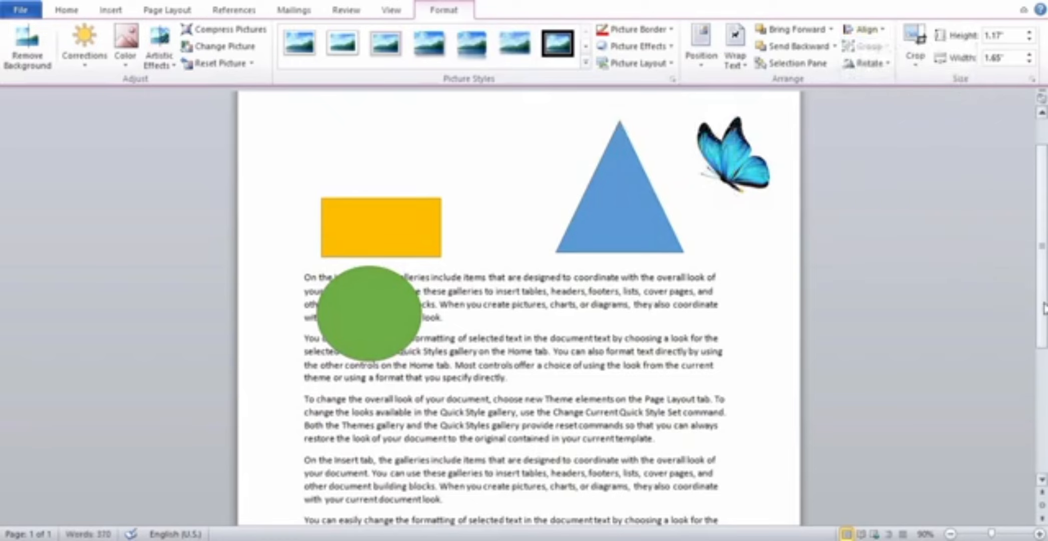
scroll(1045, 308, "down", 3)
scroll(1034, 318, "up", 2)
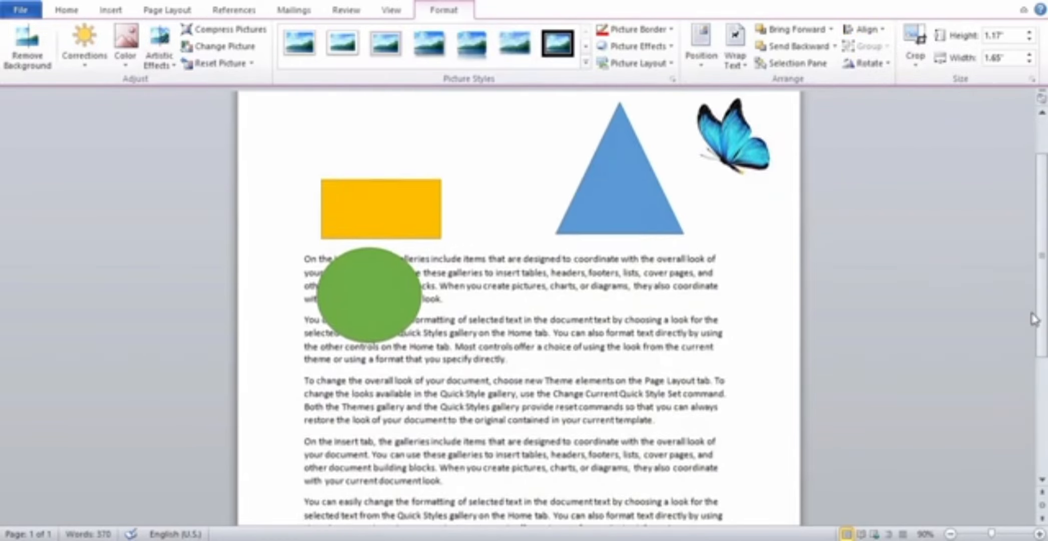
scroll(1034, 318, "up", 3)
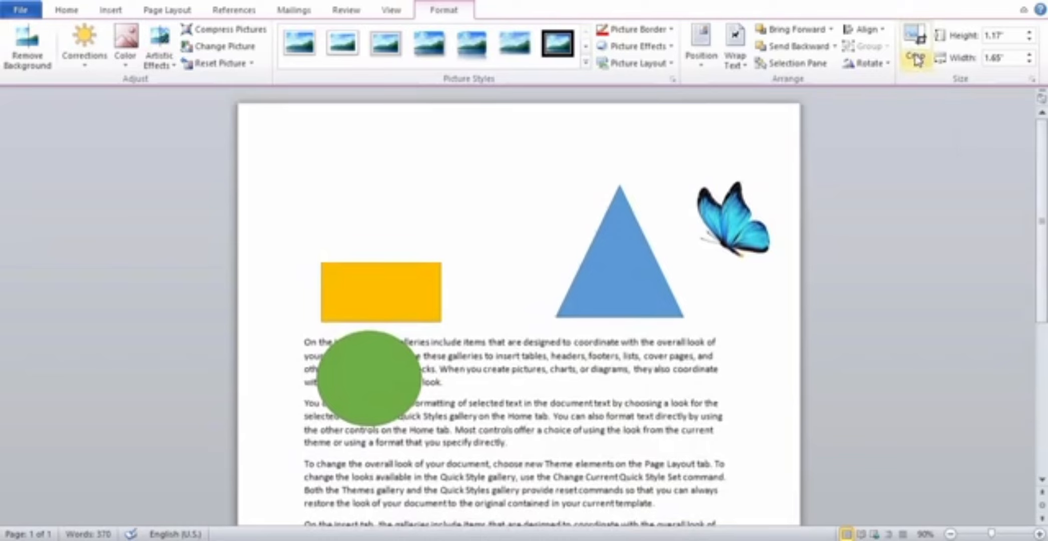
left_click(864, 29)
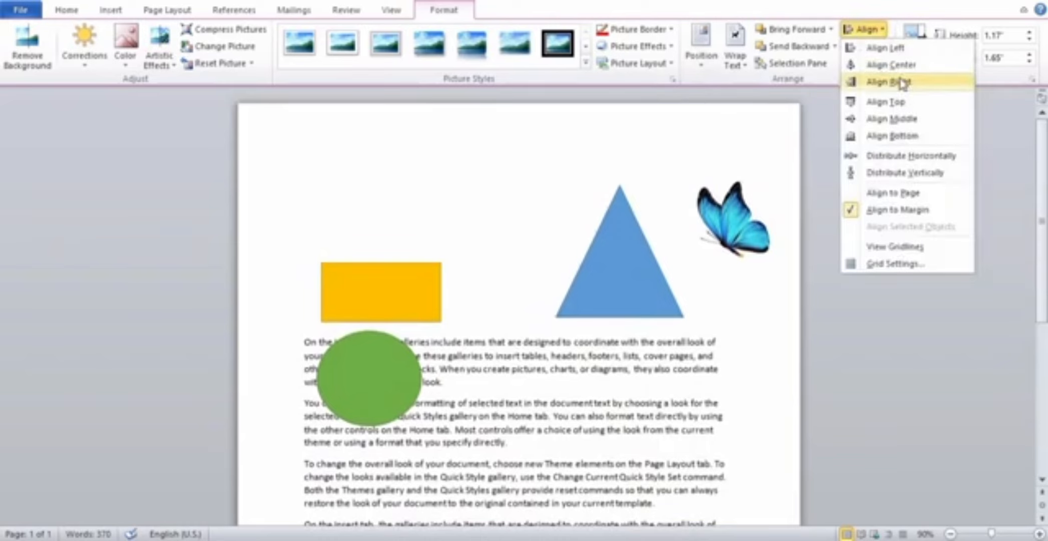
left_click(887, 103)
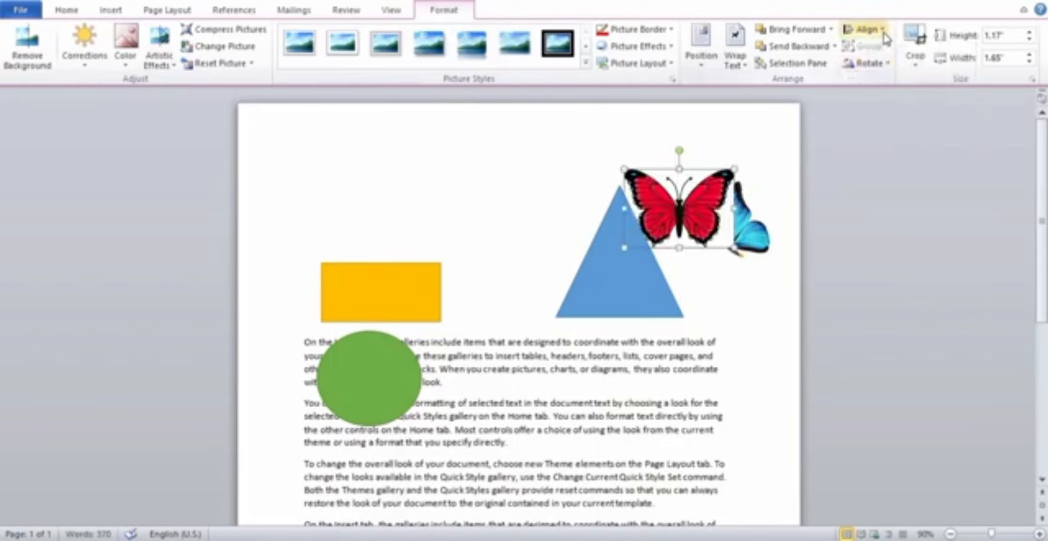
Center the red butterfly picture horizontally between the margins and align it to the vertical middle of the page.
left_click(868, 30)
left_click(884, 70)
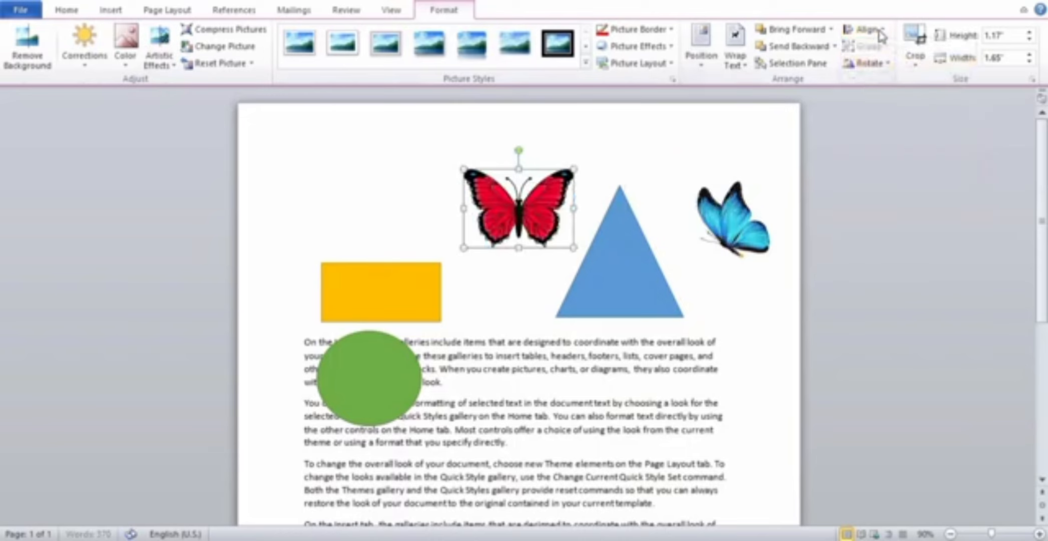
left_click(881, 32)
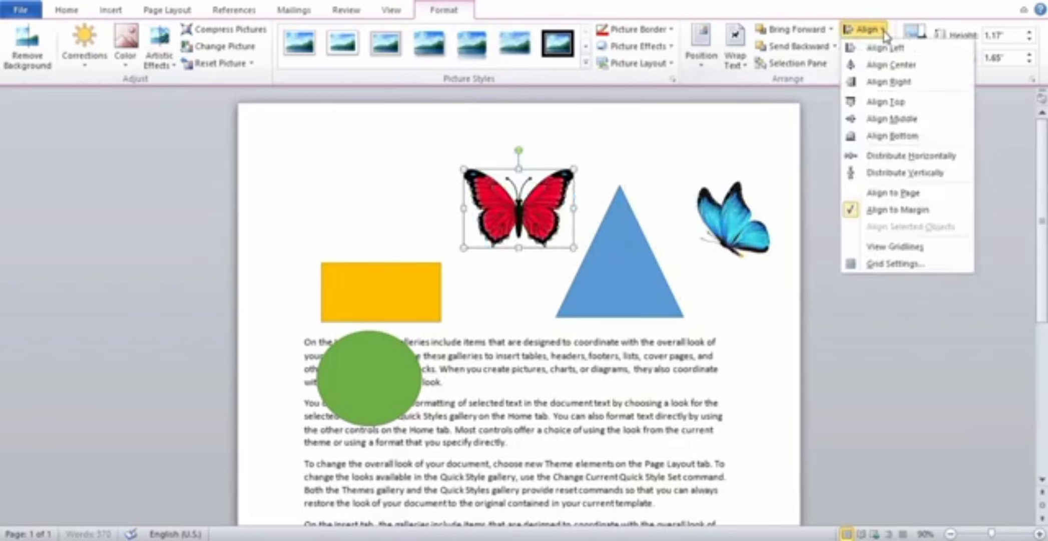
left_click(899, 121)
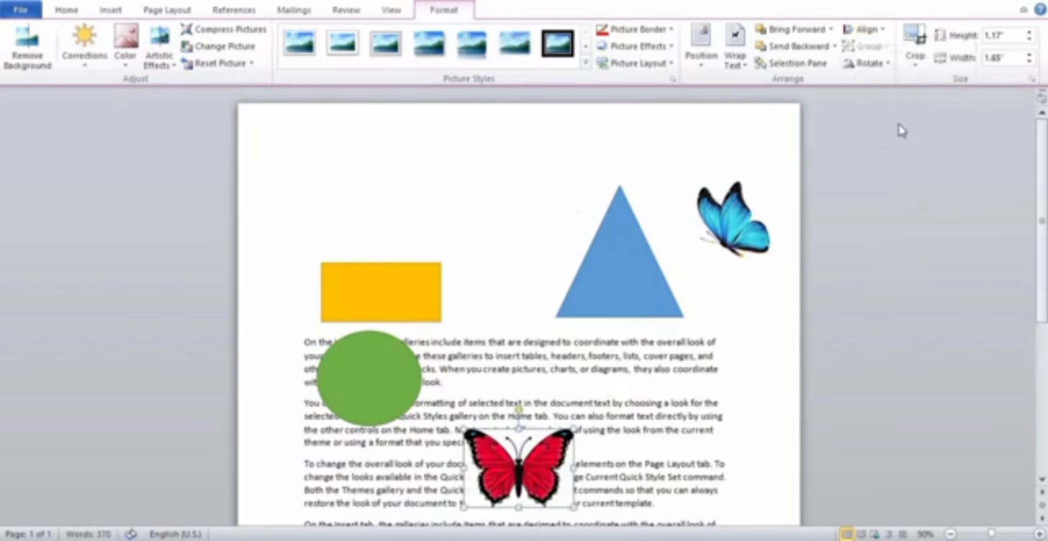
Align the red butterfly picture to the top margin again and distribute it horizontally.
left_click(881, 30)
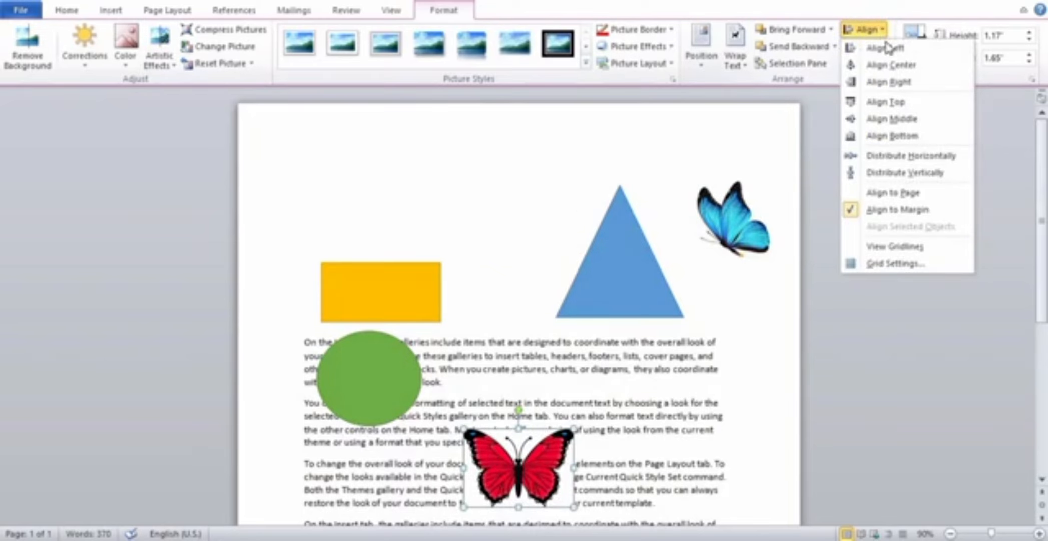
left_click(887, 102)
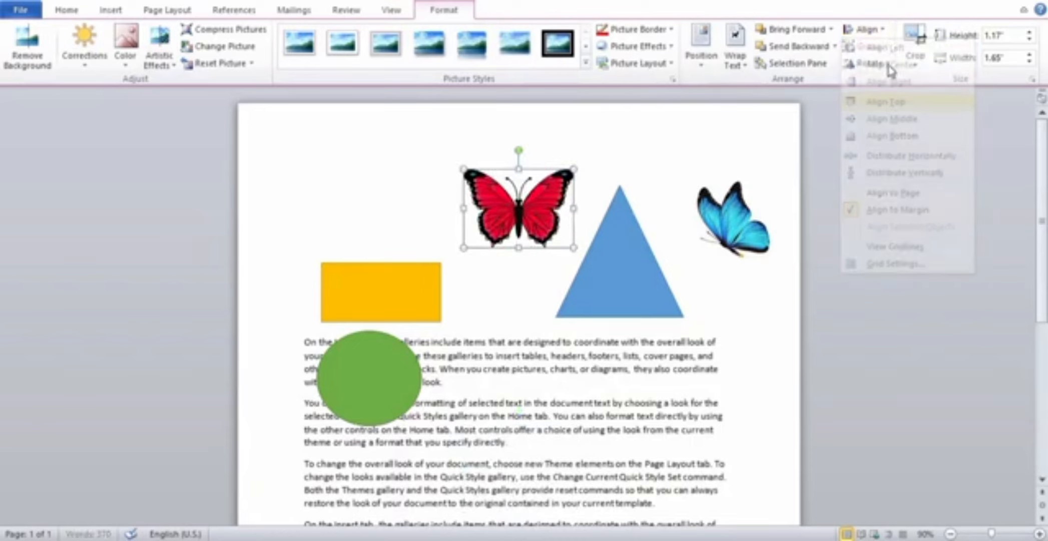
left_click(865, 30)
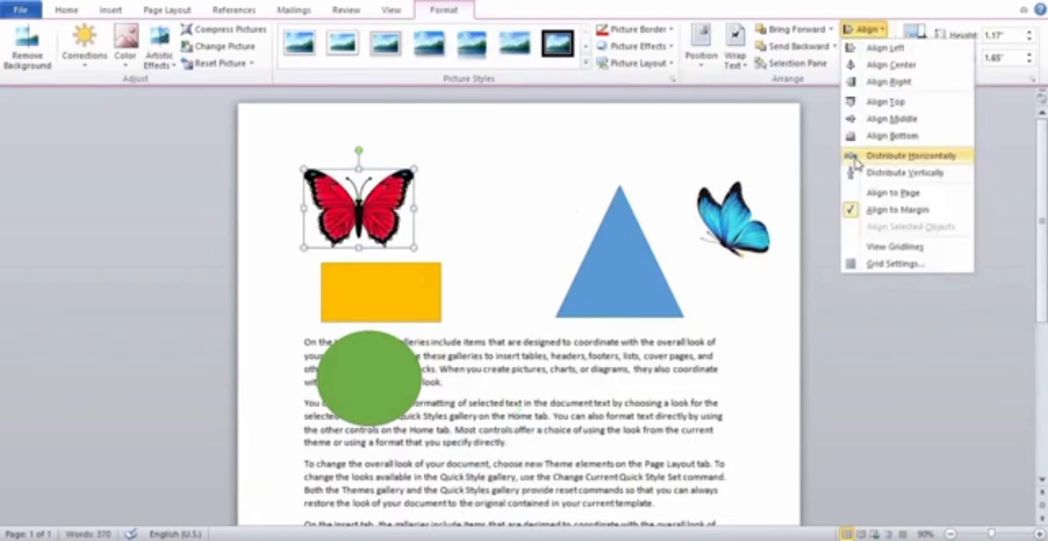
left_click(890, 156)
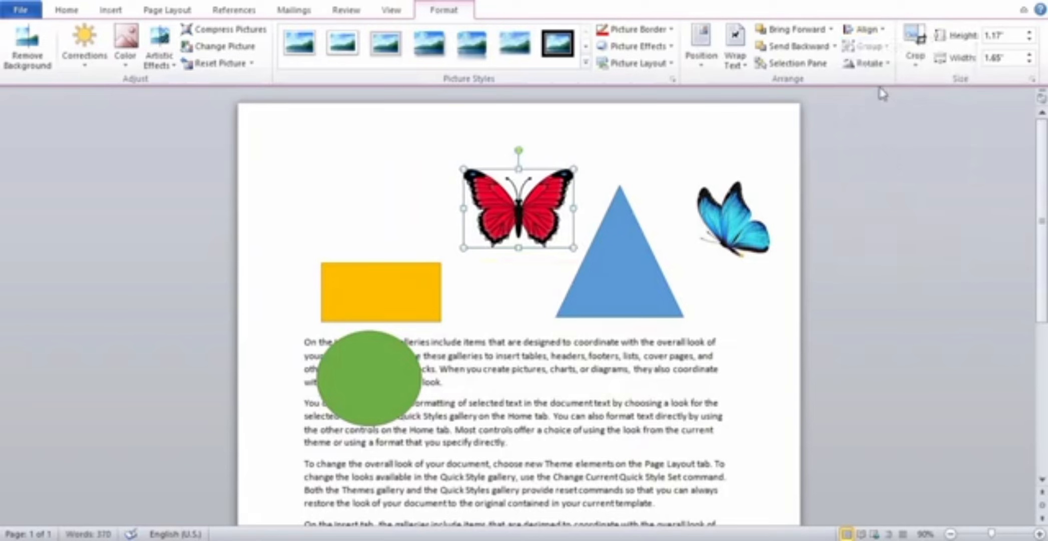
Distribute the red butterfly picture vertically between the margins, and show the drawing gridlines on the page.
left_click(882, 31)
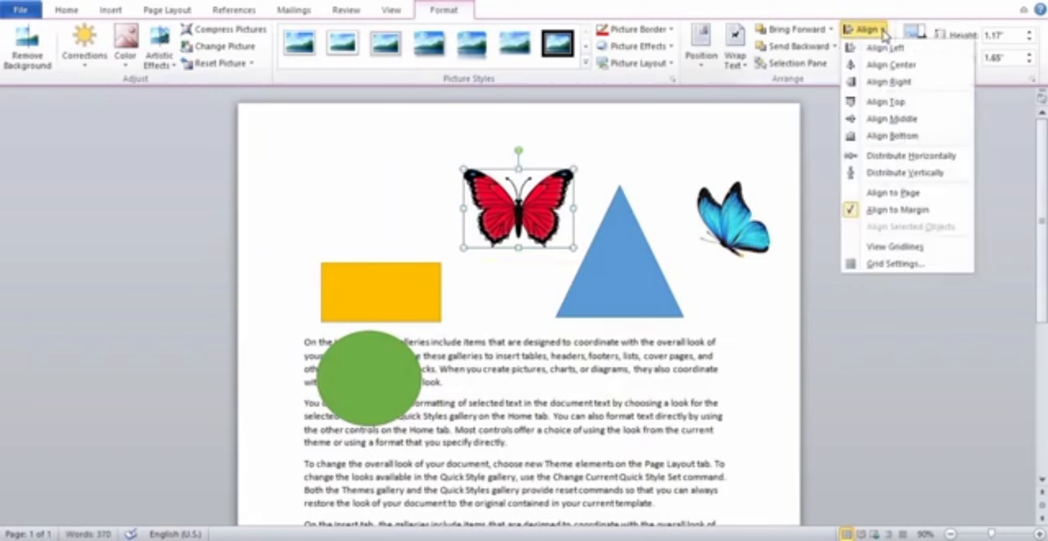
left_click(903, 173)
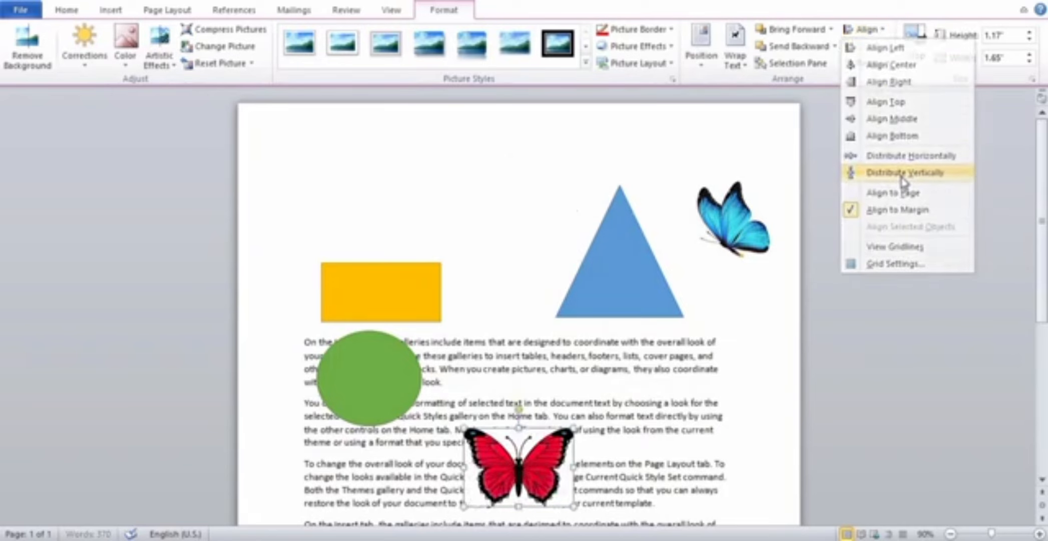
left_click(883, 31)
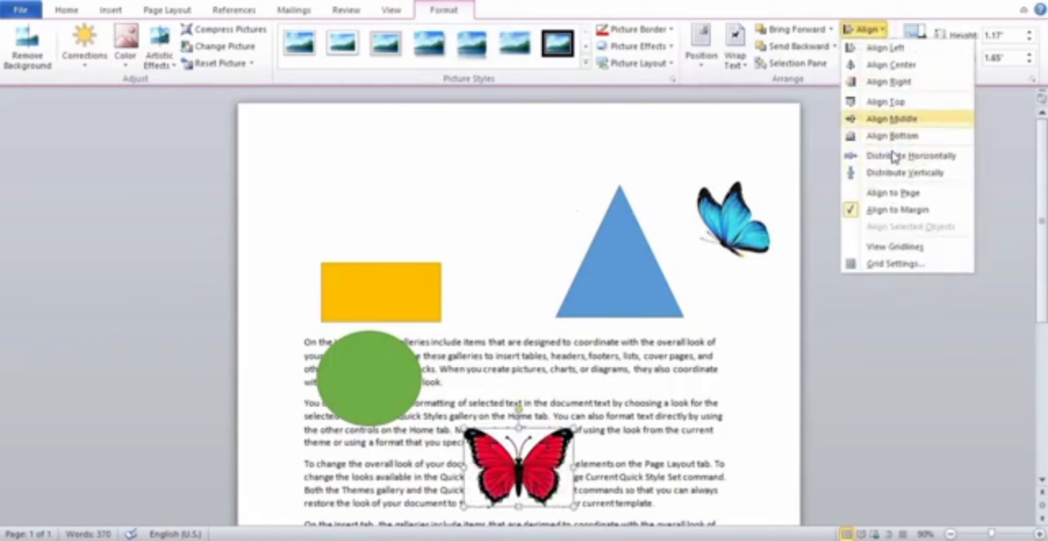
left_click(910, 249)
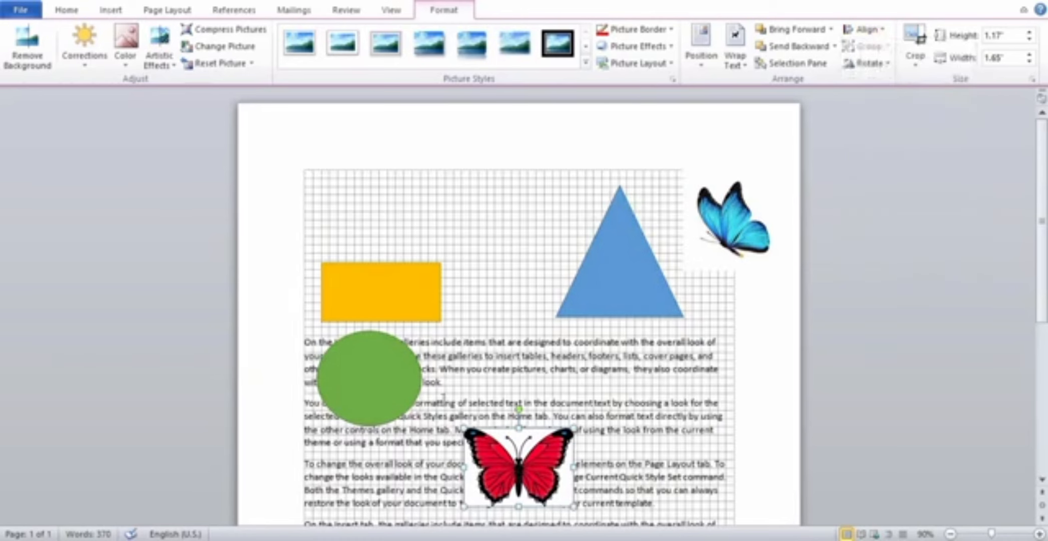
Move the yellow rectangle slightly higher above the text, and hide the gridlines.
left_click_drag(388, 306, 396, 267)
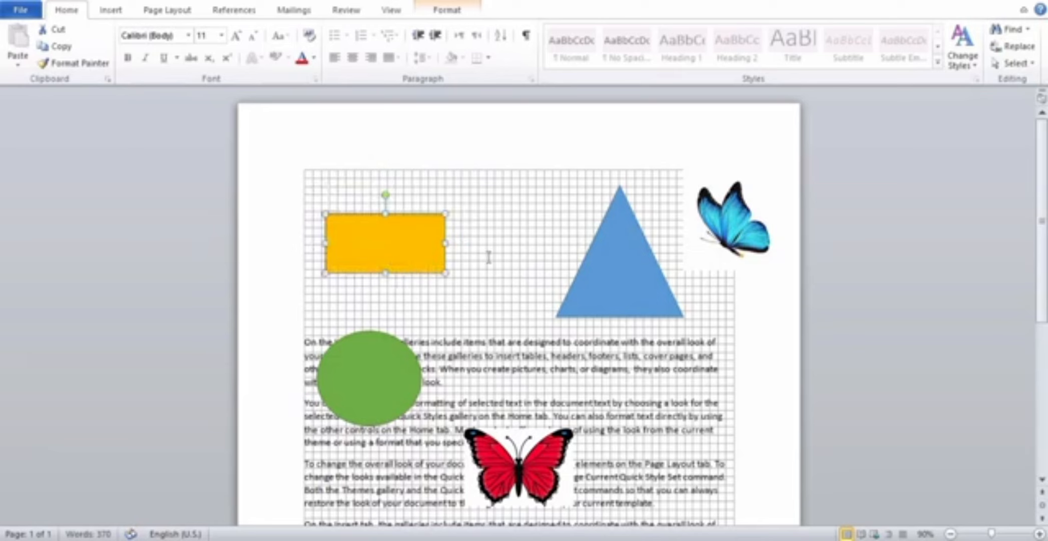
left_click(462, 12)
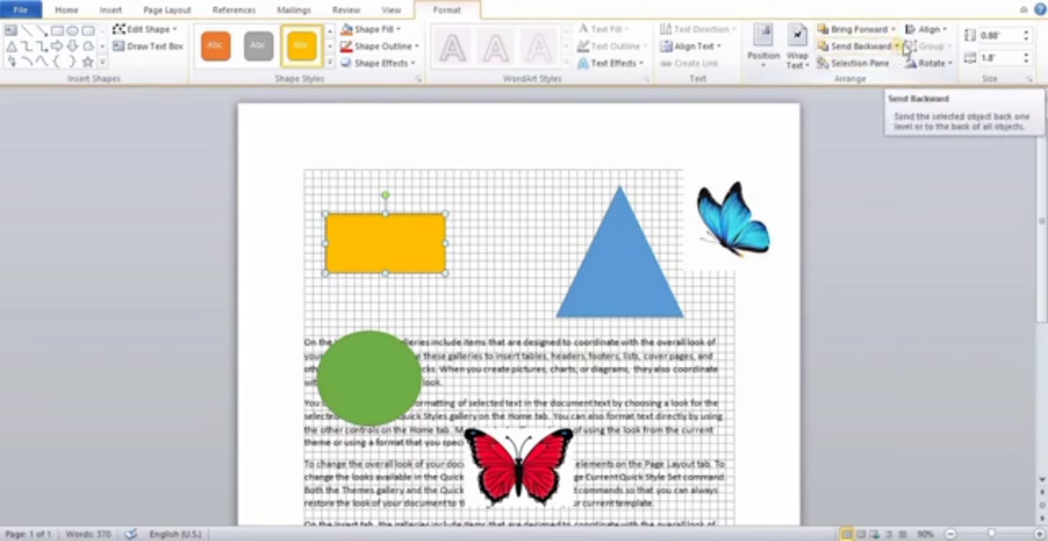
left_click(927, 30)
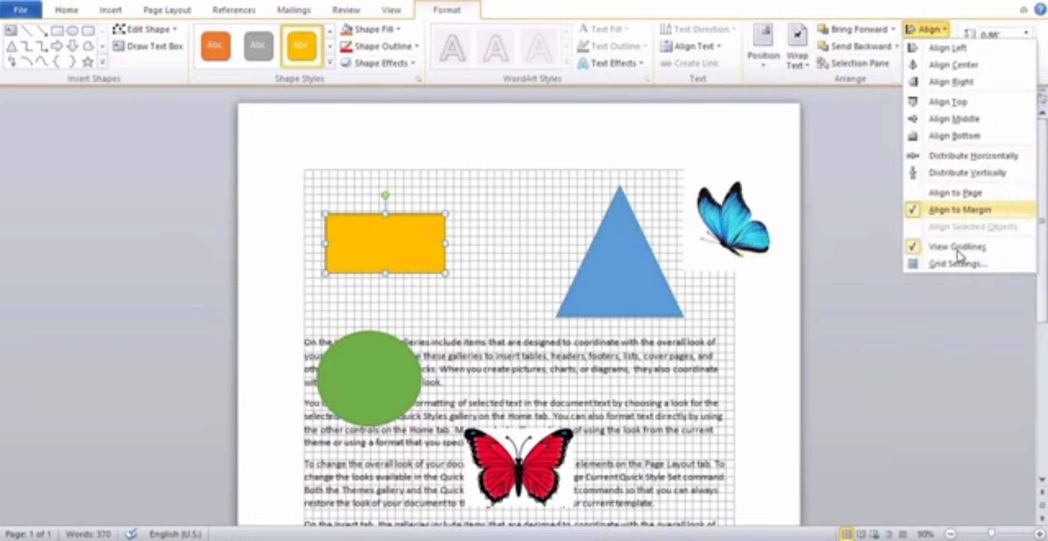
left_click(925, 250)
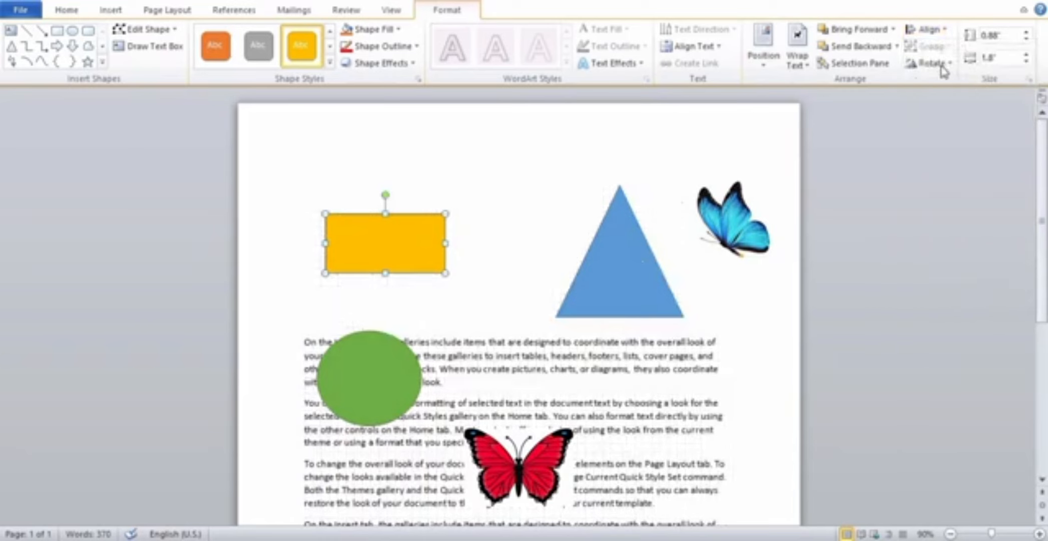
Show the Selection Pane and select the shapes and pictures one after another to identify their entries in its list.
left_click(864, 69)
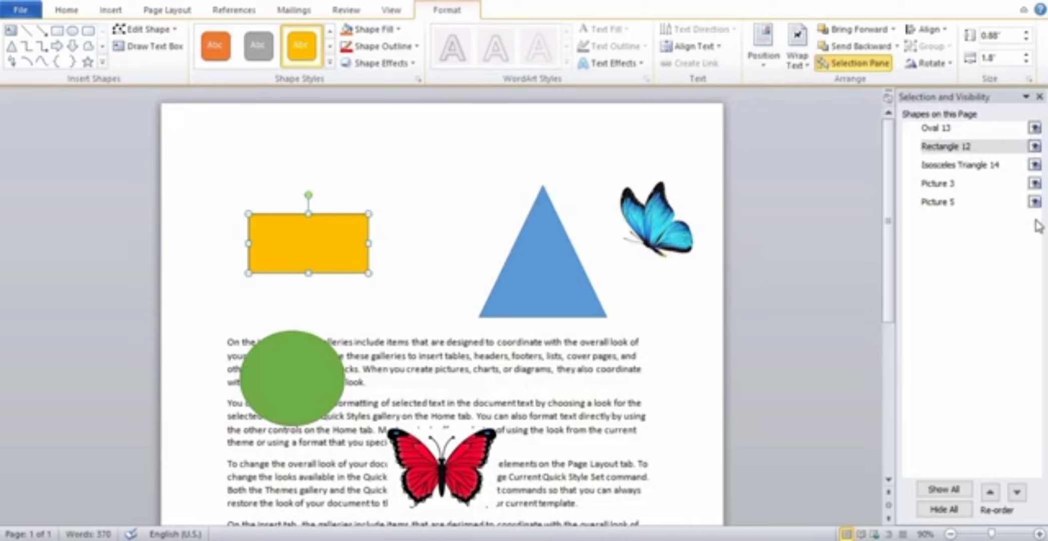
left_click(538, 276)
left_click(660, 239)
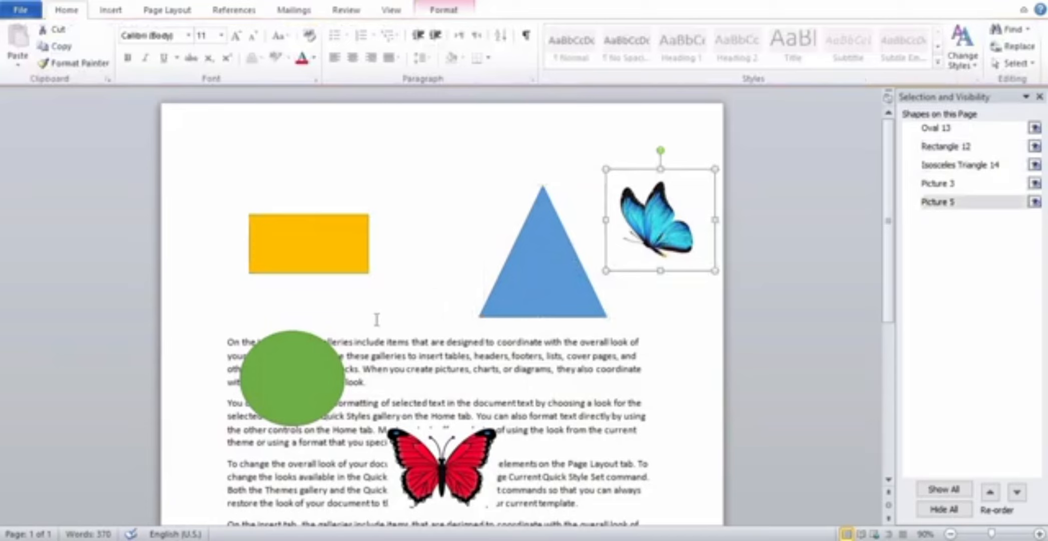
left_click(322, 367)
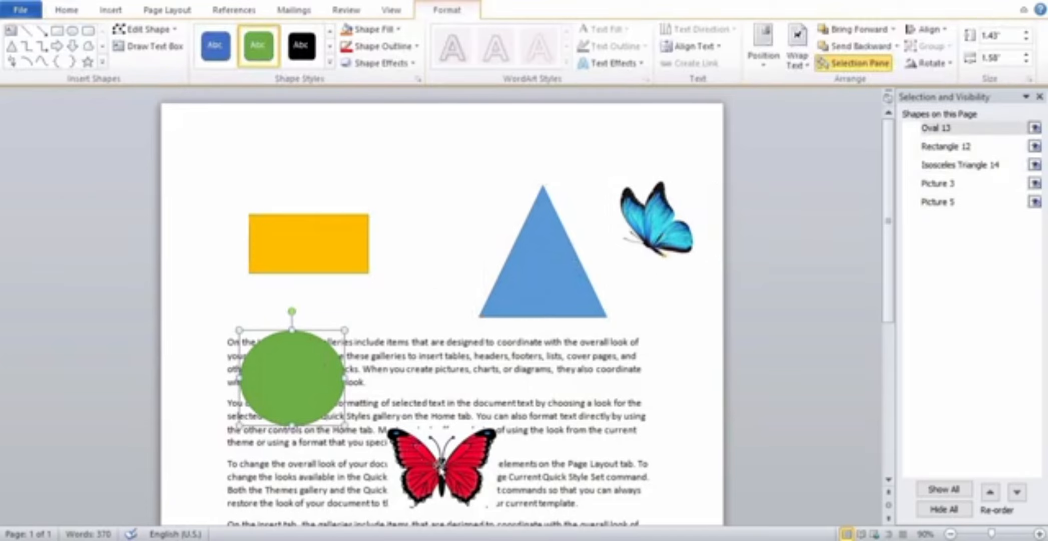
left_click(440, 469)
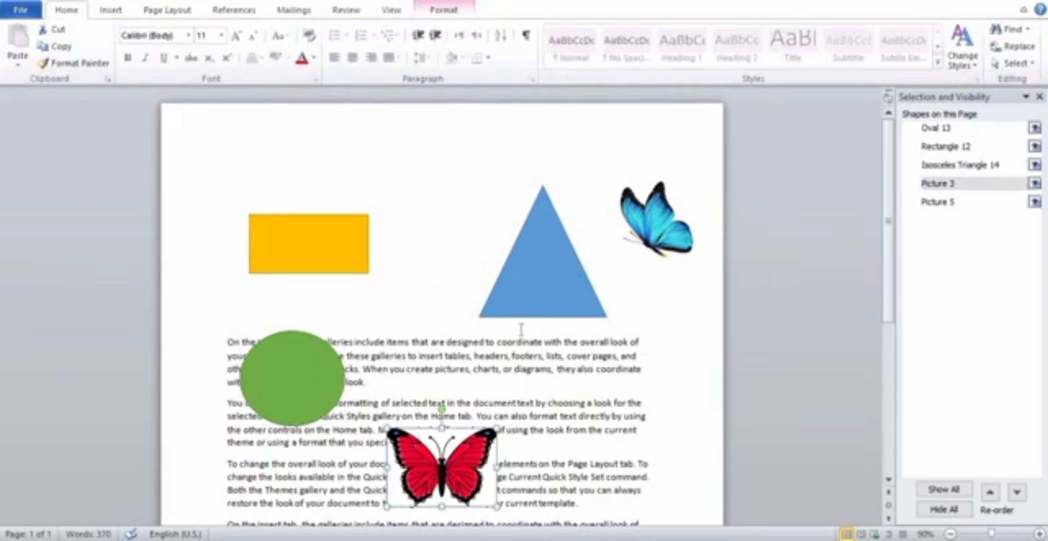
left_click(548, 295)
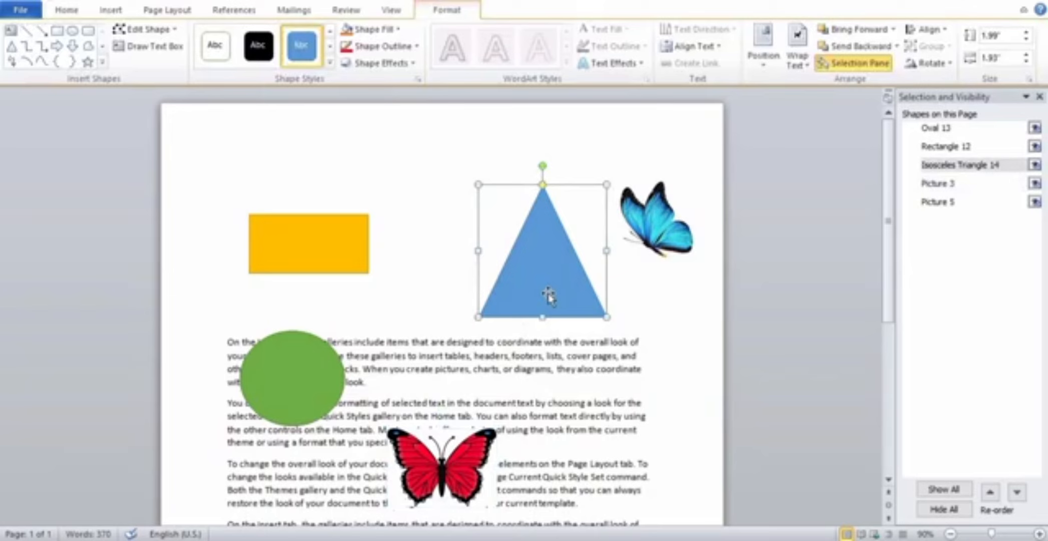
left_click(302, 377)
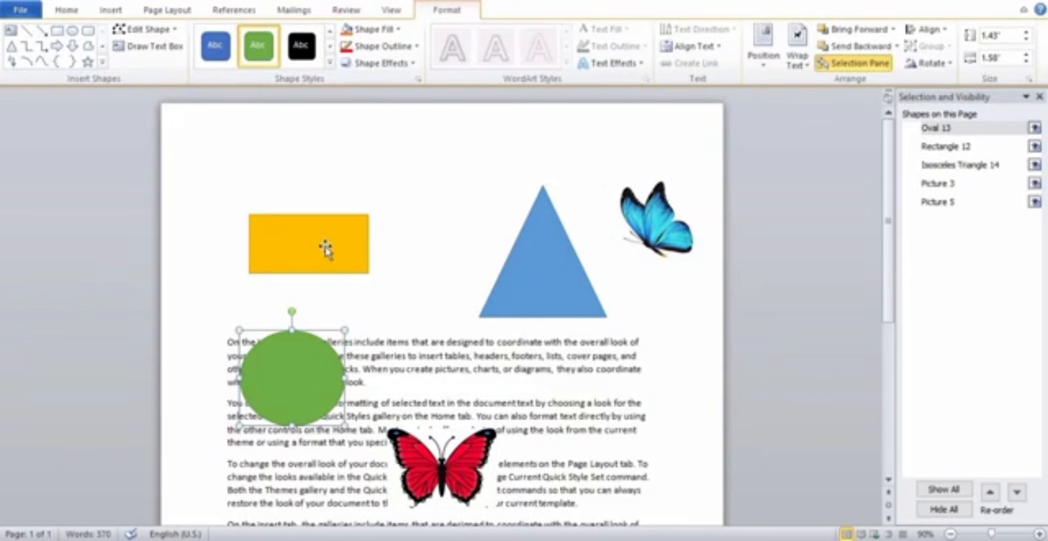
left_click(305, 262)
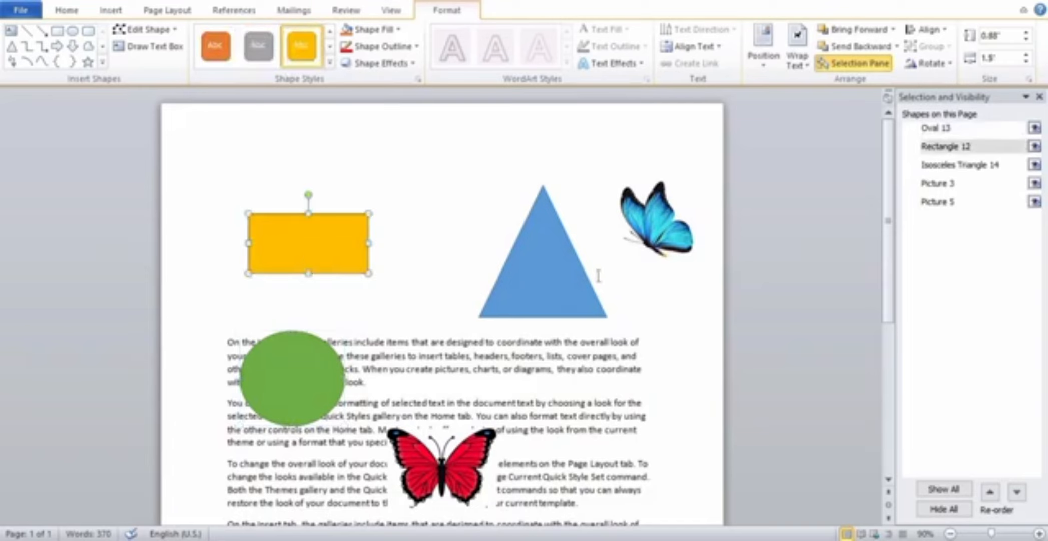
Hide the blue butterfly, the red butterfly, the triangle and the rectangle one by one through the Selection Pane.
left_click(650, 247)
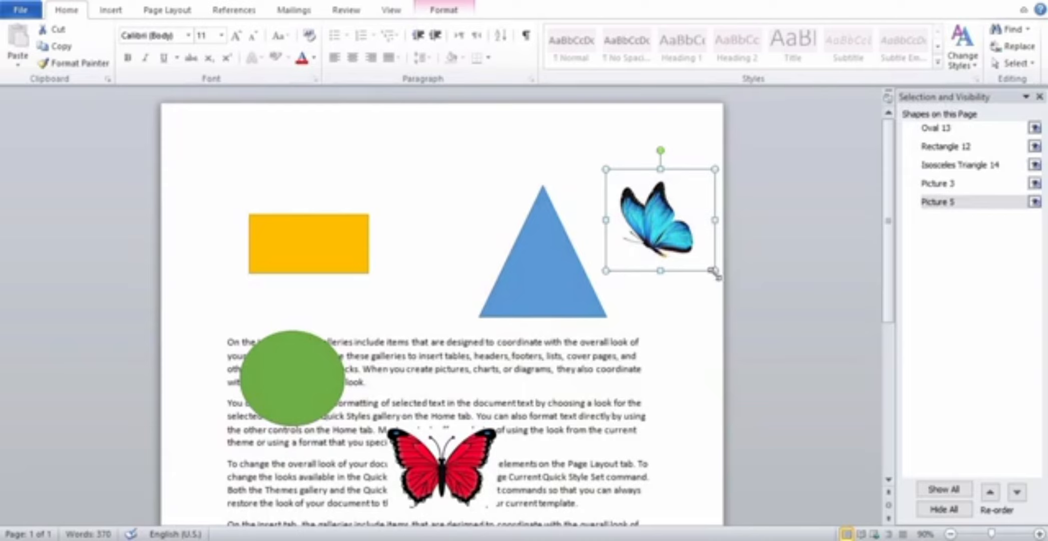
left_click(1035, 202)
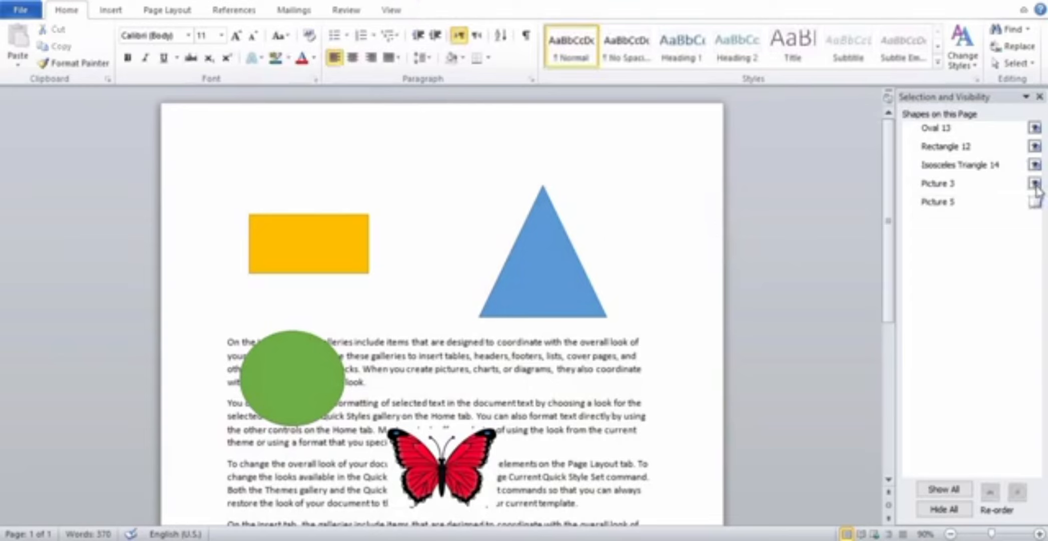
left_click(1035, 183)
left_click(1035, 165)
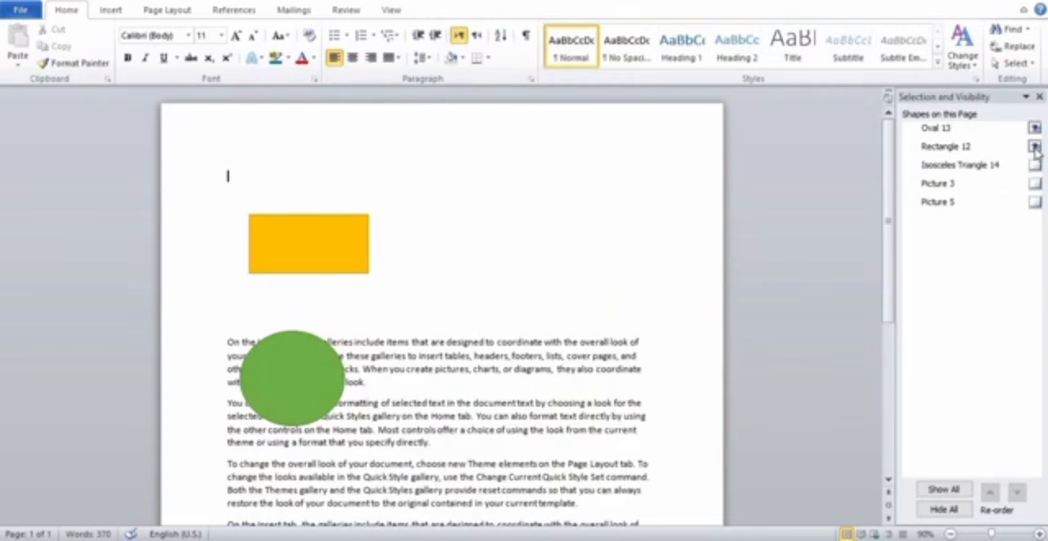
left_click(1035, 146)
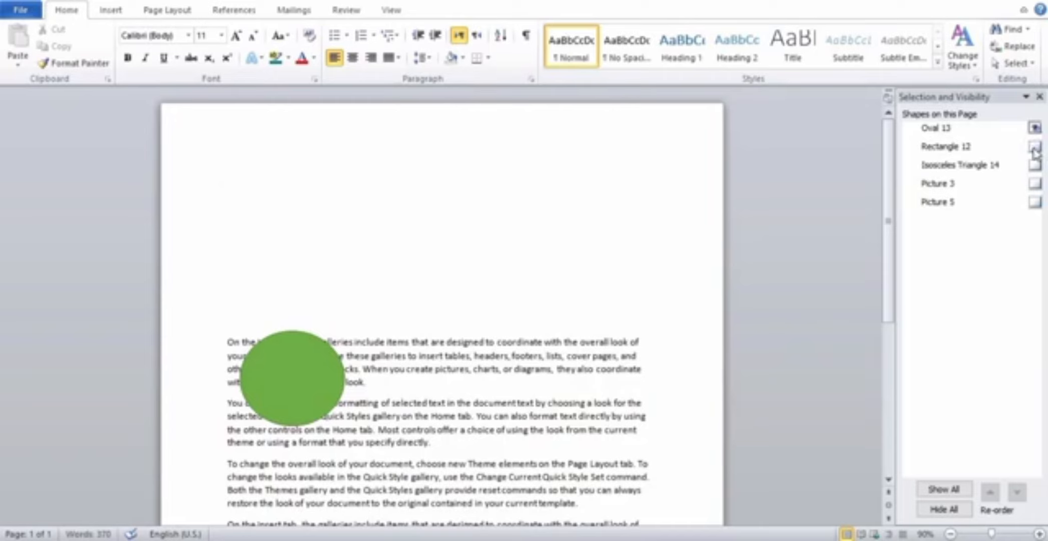
Make the rectangle, the triangle and both butterfly pictures visible again one by one.
left_click(1035, 148)
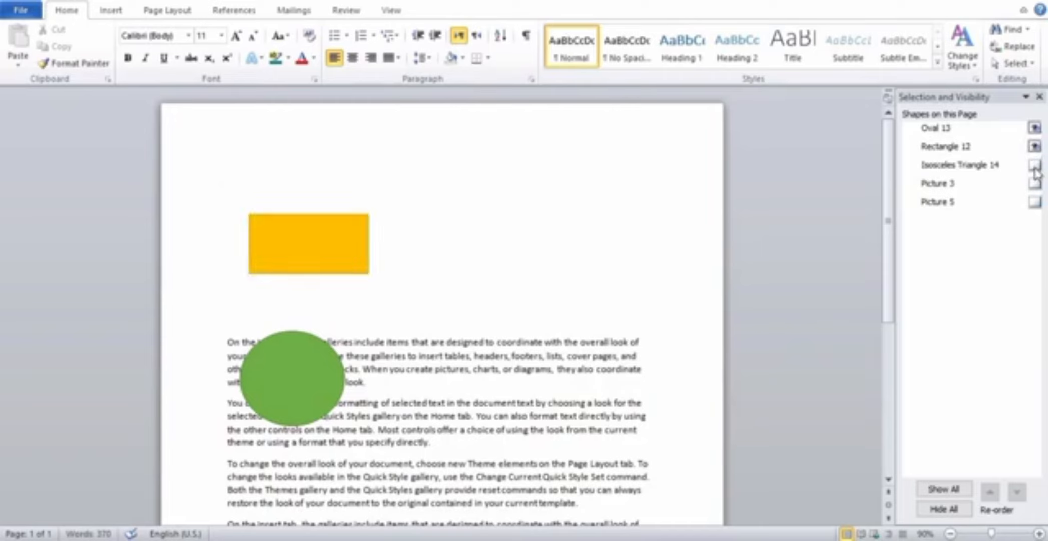
left_click(1035, 167)
left_click(1035, 183)
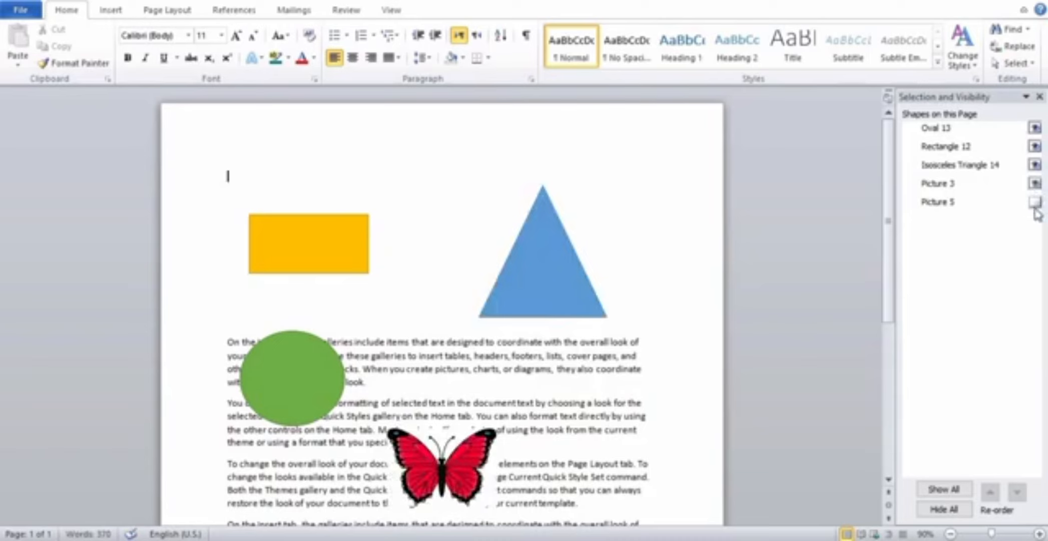
left_click(1035, 203)
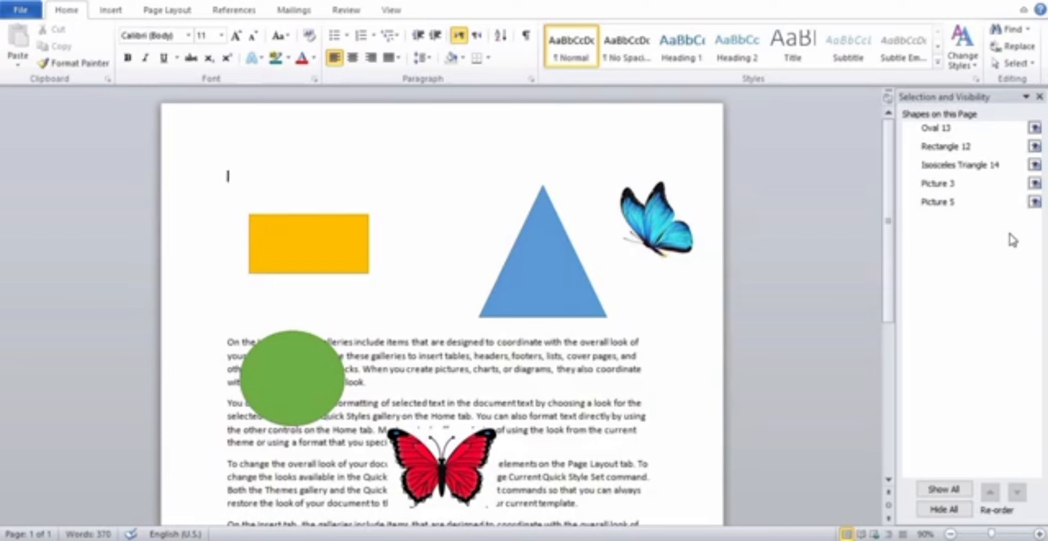
Hide all objects on the page at once, show them all again, and close the Selection Pane.
left_click(945, 514)
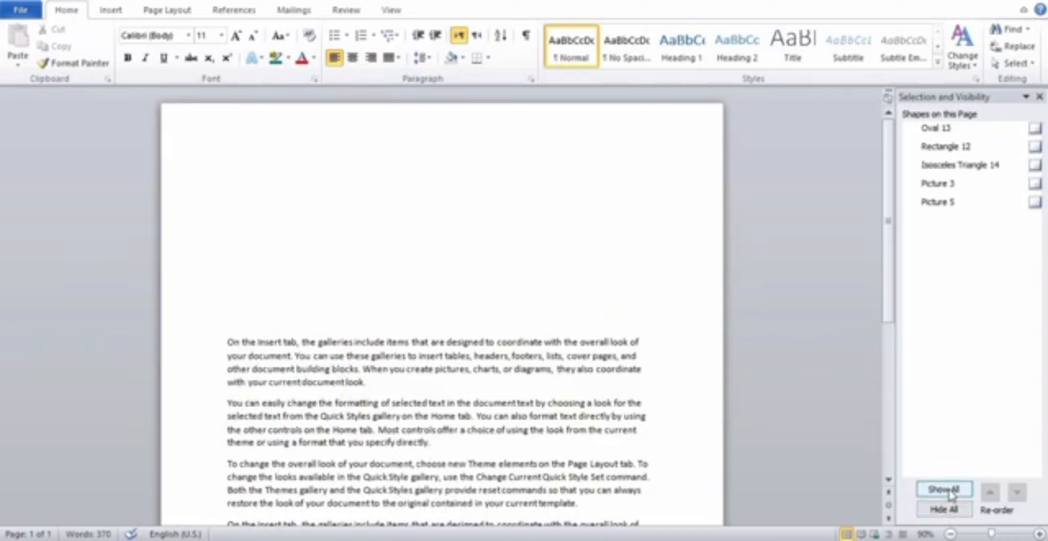
left_click(950, 492)
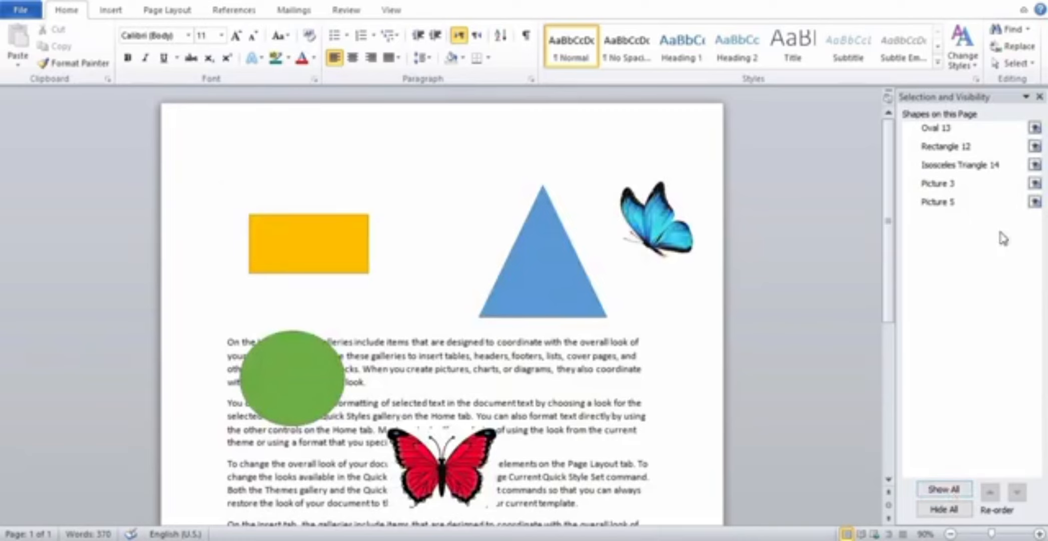
left_click(1042, 97)
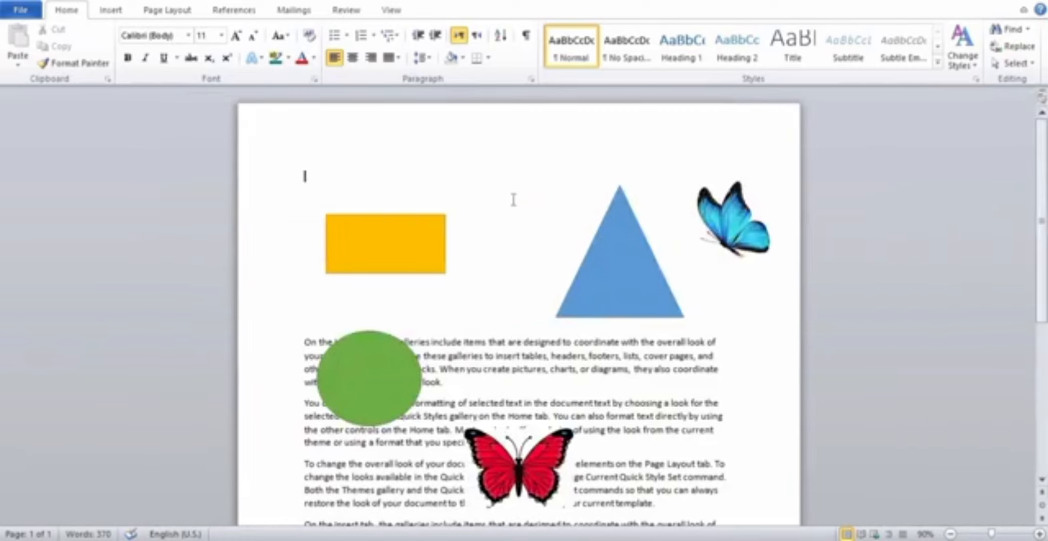
Preview the rotate and flip options, such as Flip Vertical, on the red butterfly picture without applying any.
left_click(389, 231)
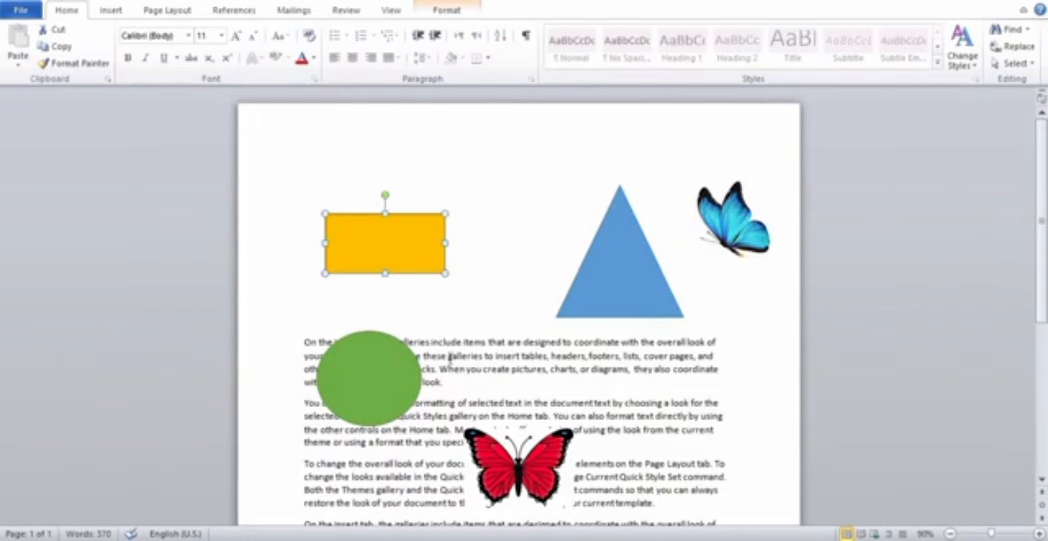
left_click(447, 10)
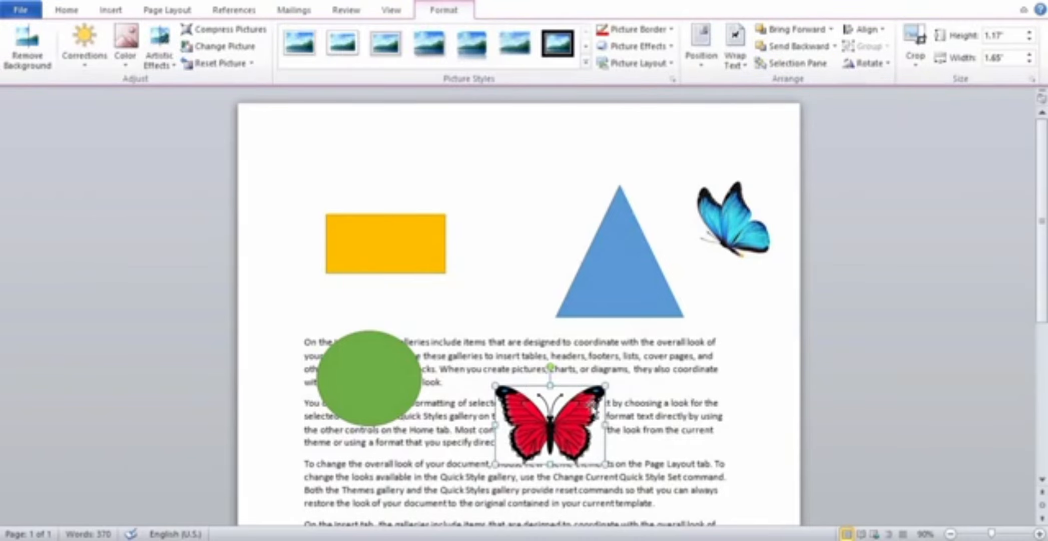
left_click(888, 63)
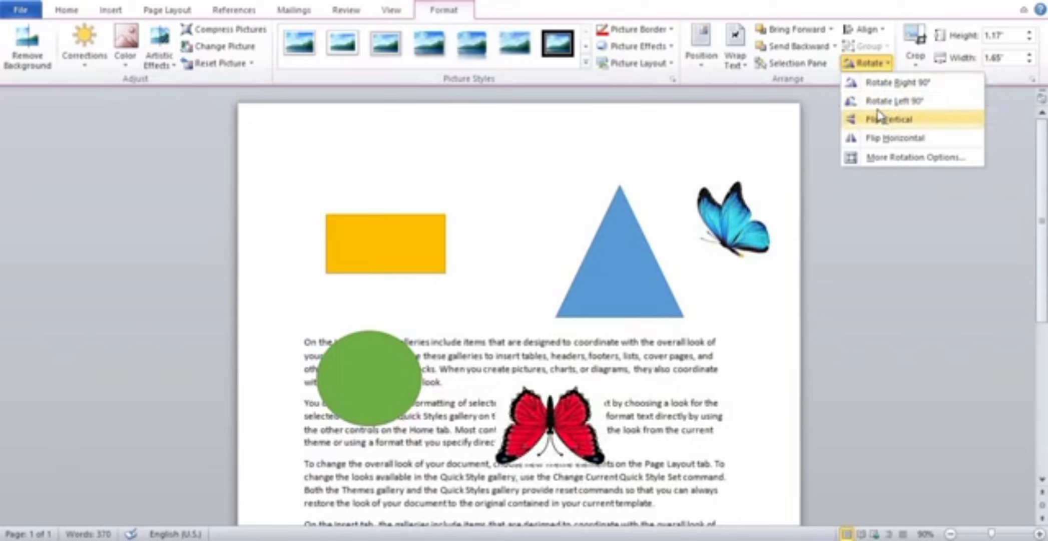
left_click(687, 345)
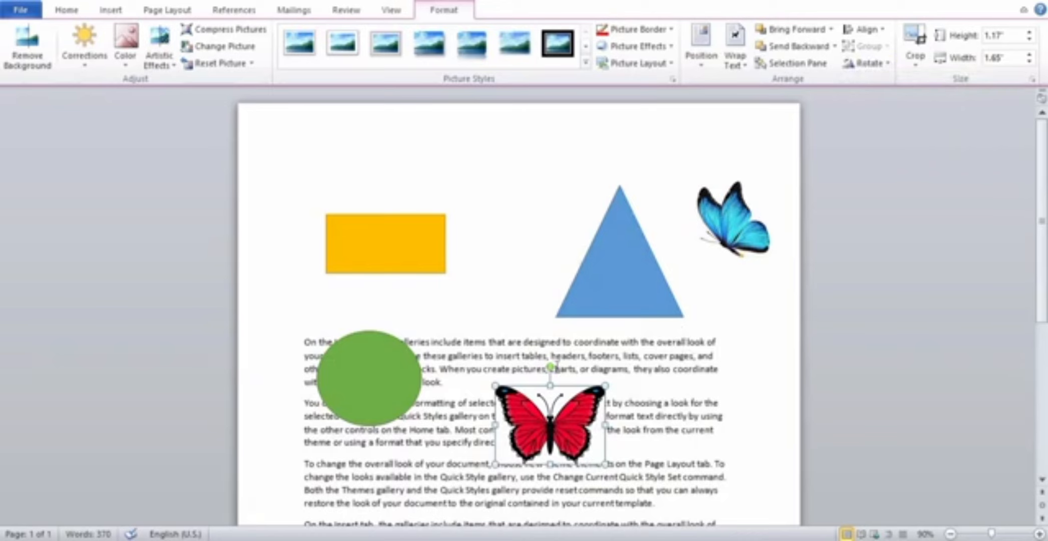
Rotate the red butterfly picture slightly counterclockwise by hand, and undo the rotation.
left_click_drag(551, 368, 547, 390)
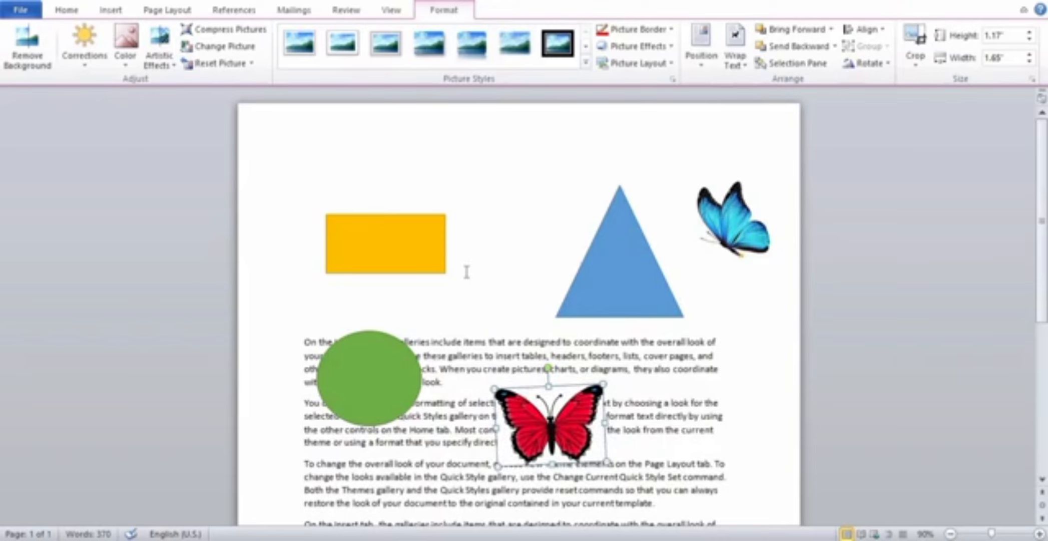
key("ctrl+z")
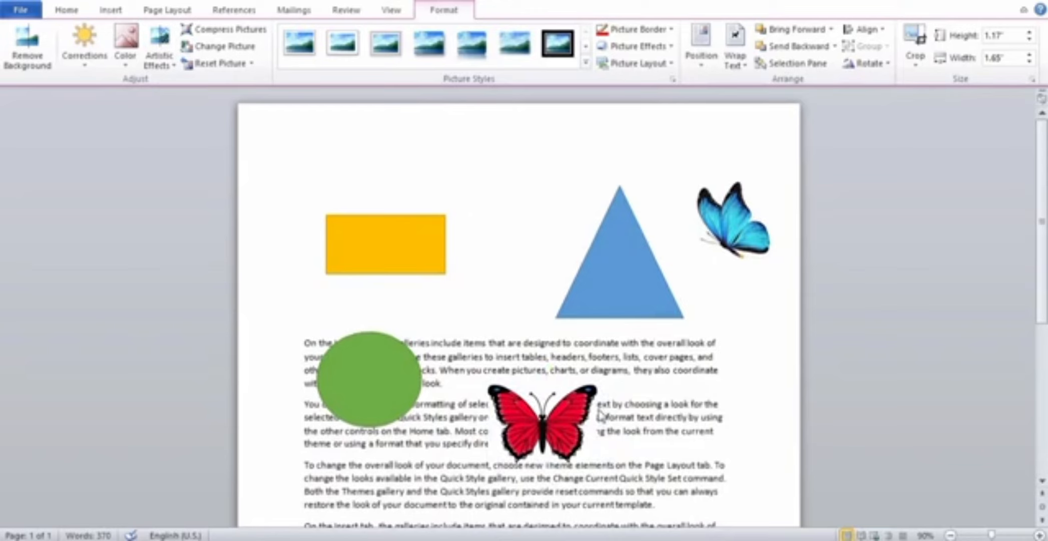
Crop away the right half of the red butterfly picture by hand, leaving it about 0.83" wide.
left_click(566, 435)
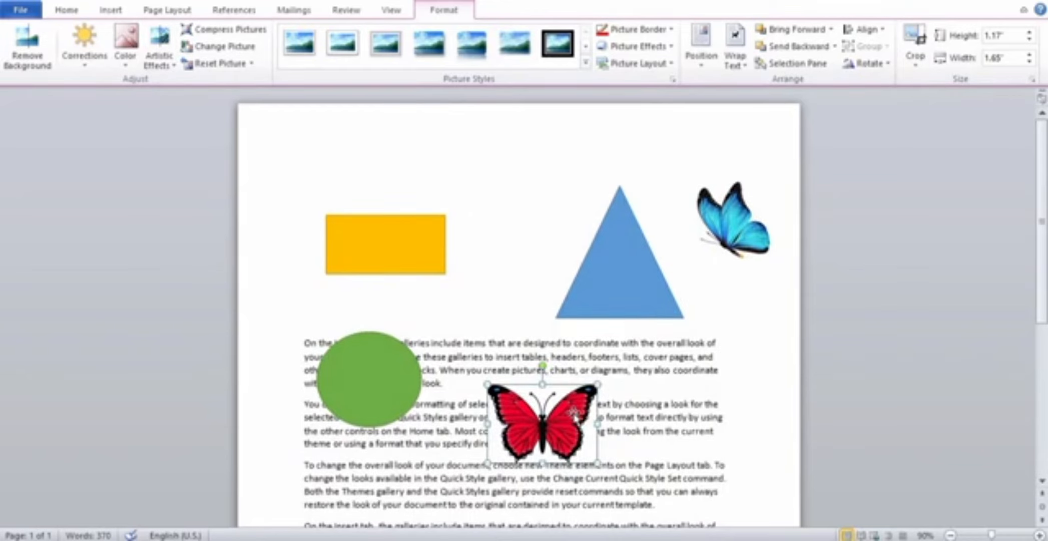
left_click(916, 58)
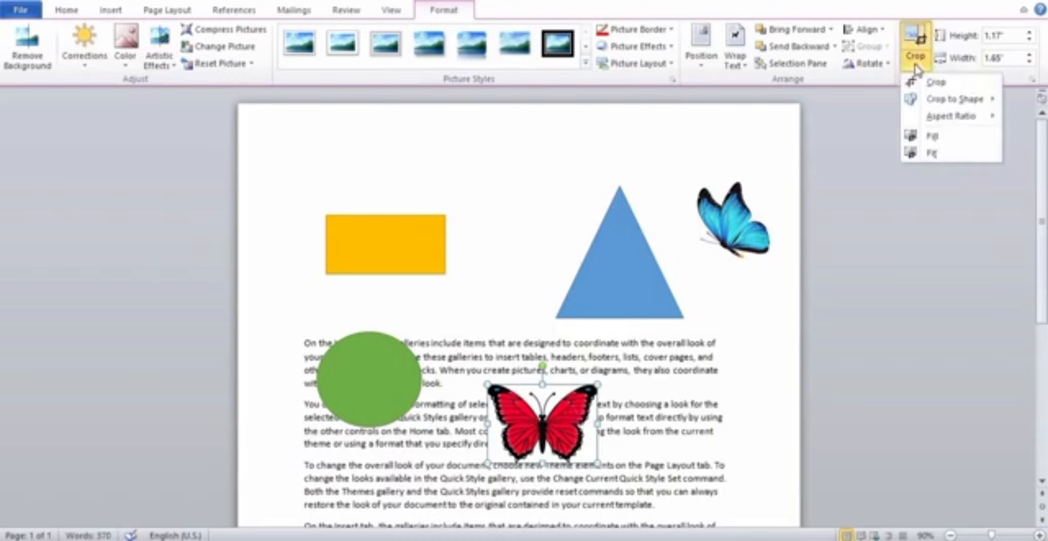
mouse_move(945, 106)
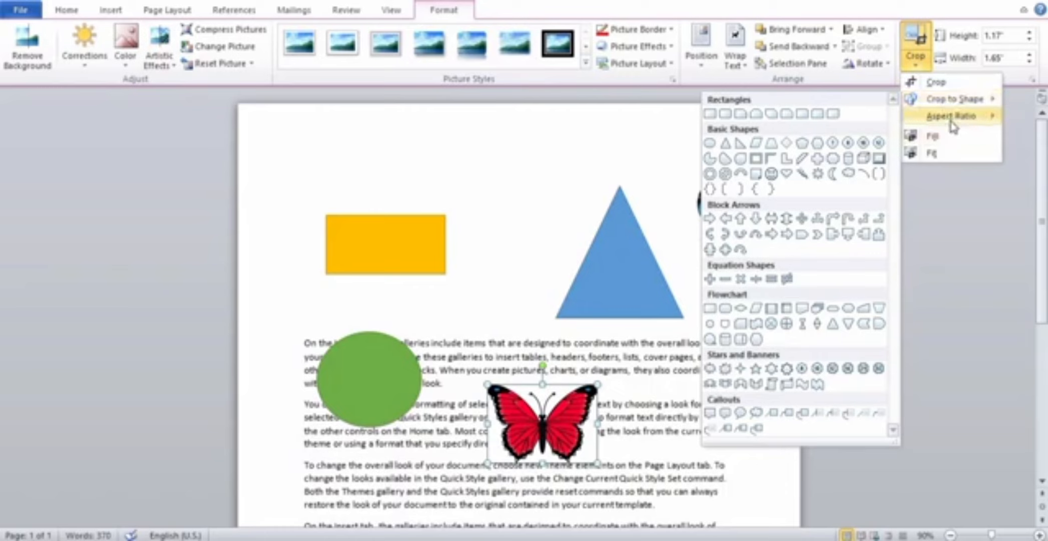
mouse_move(944, 122)
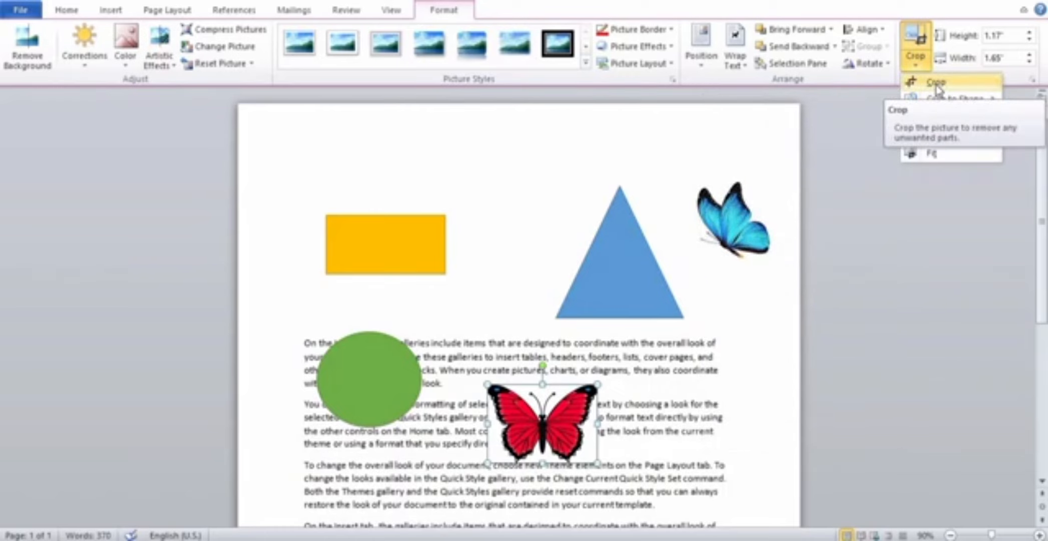
left_click(936, 90)
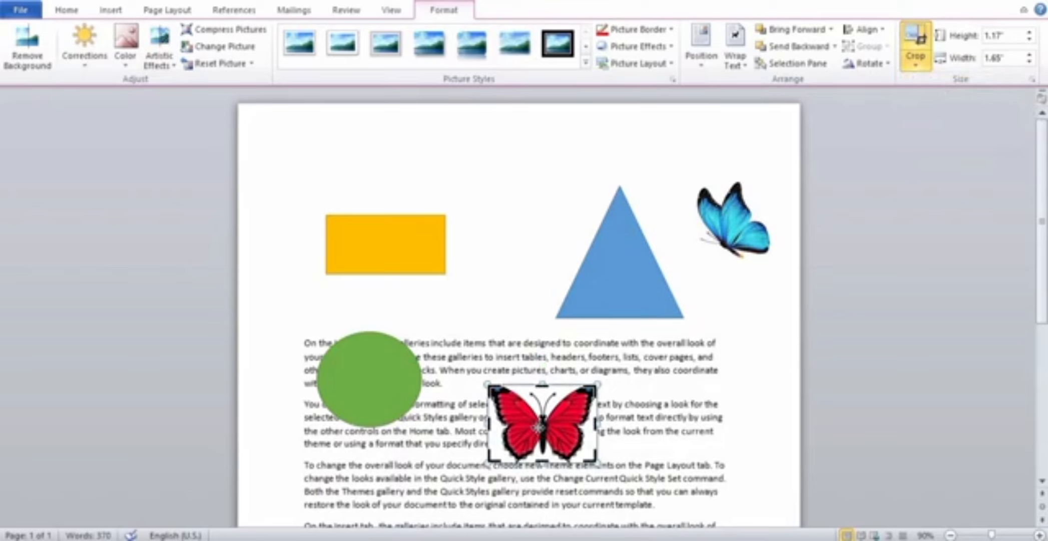
left_click_drag(595, 423, 541, 423)
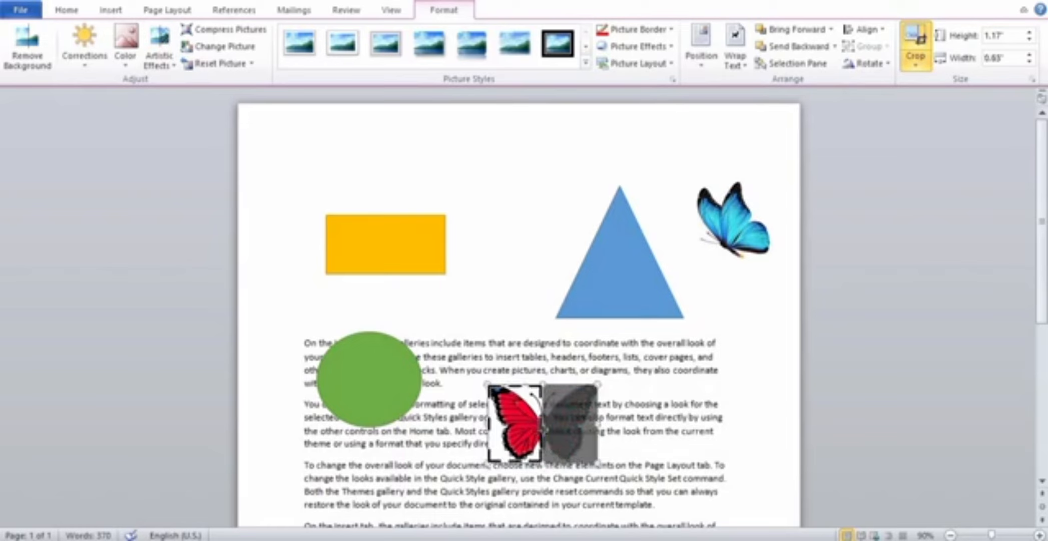
left_click(910, 50)
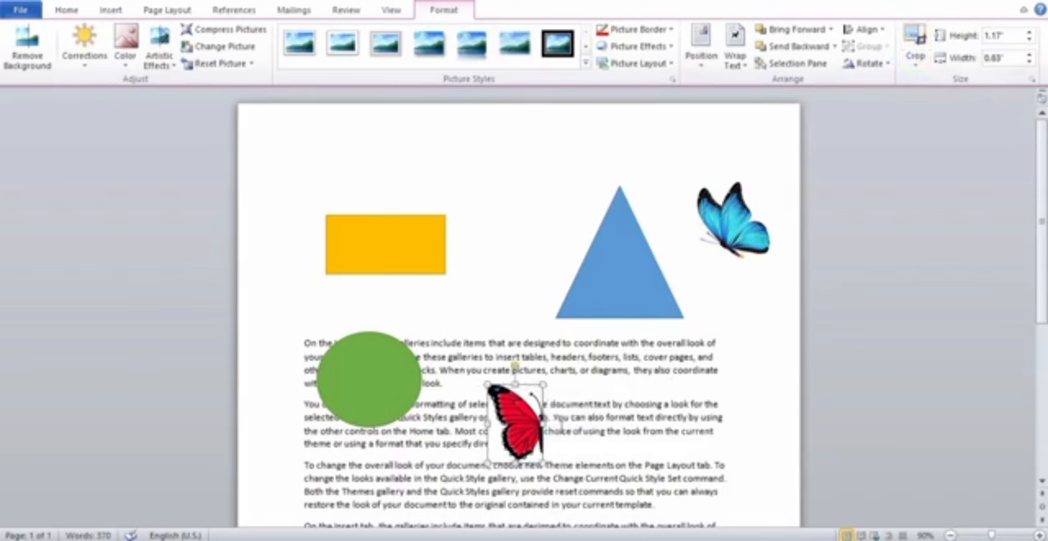
Nudge the cropped red butterfly picture slightly, and undo both the move and the crop.
mouse_move(524, 439)
left_mouse_down()
mouse_move(567, 418)
mouse_move(523, 439)
left_mouse_up()
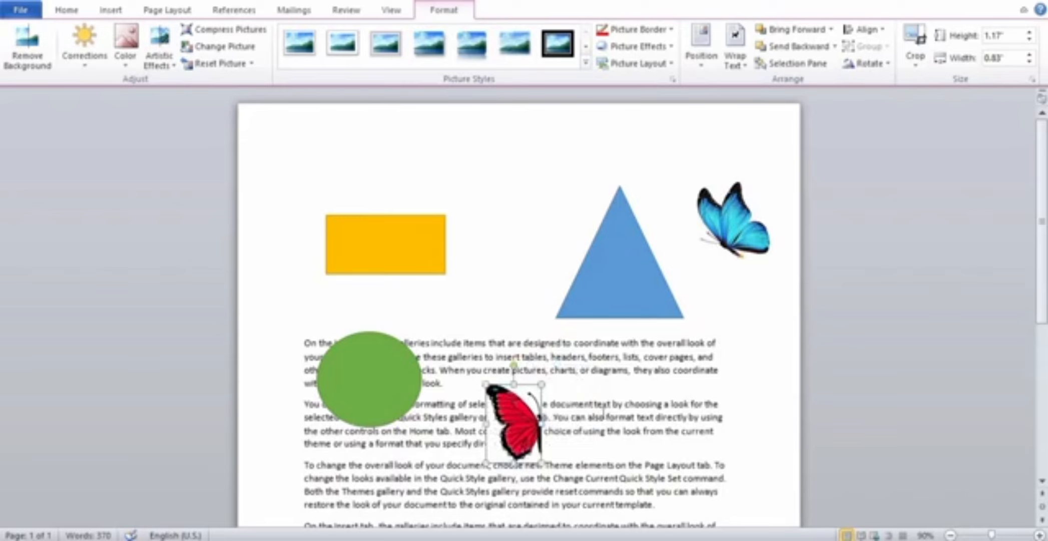
key("ctrl+z")
key("ctrl+z")
key("ctrl+z")
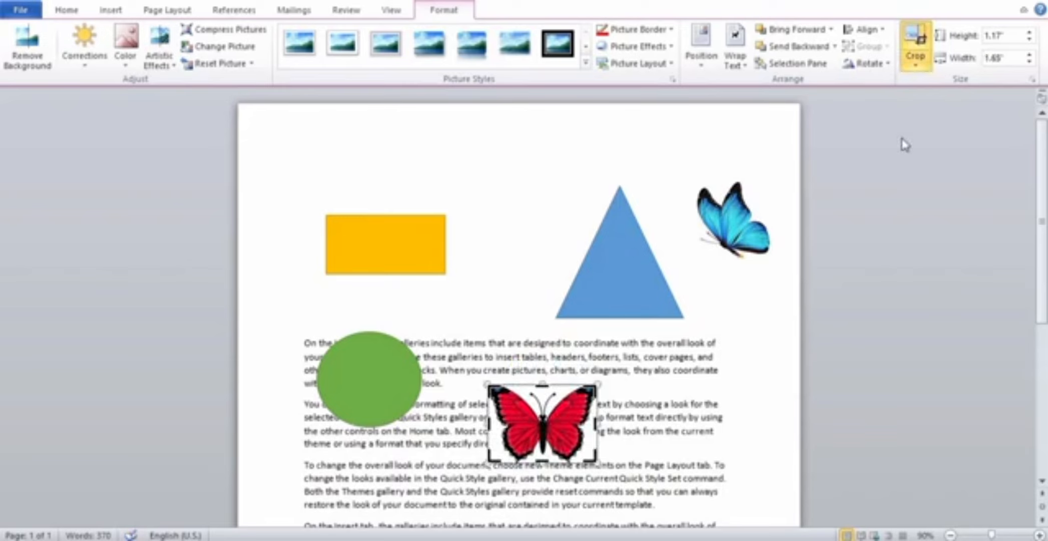
Crop the red butterfly picture to the 3:4 portrait aspect ratio.
left_click(923, 72)
mouse_move(941, 116)
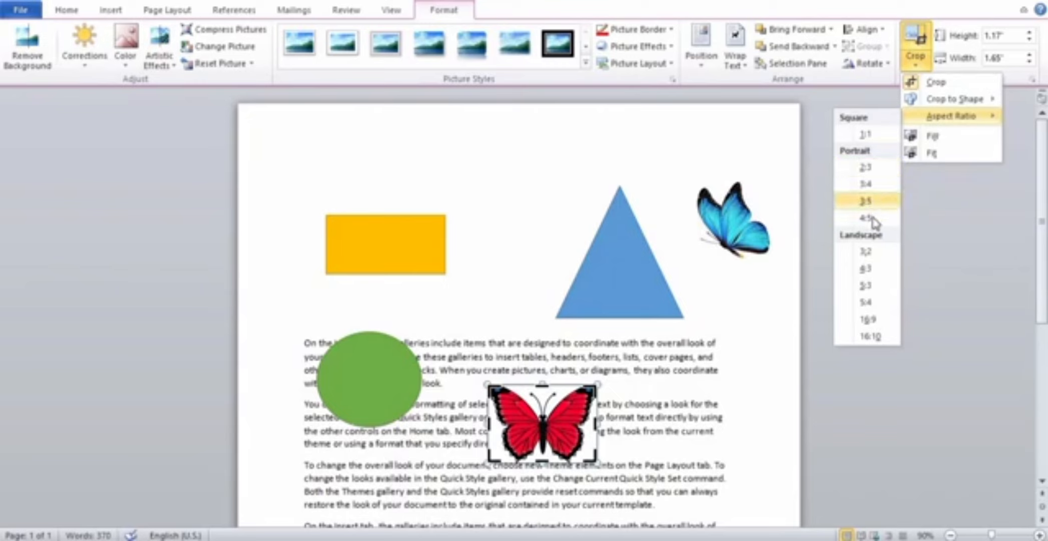
left_click(867, 185)
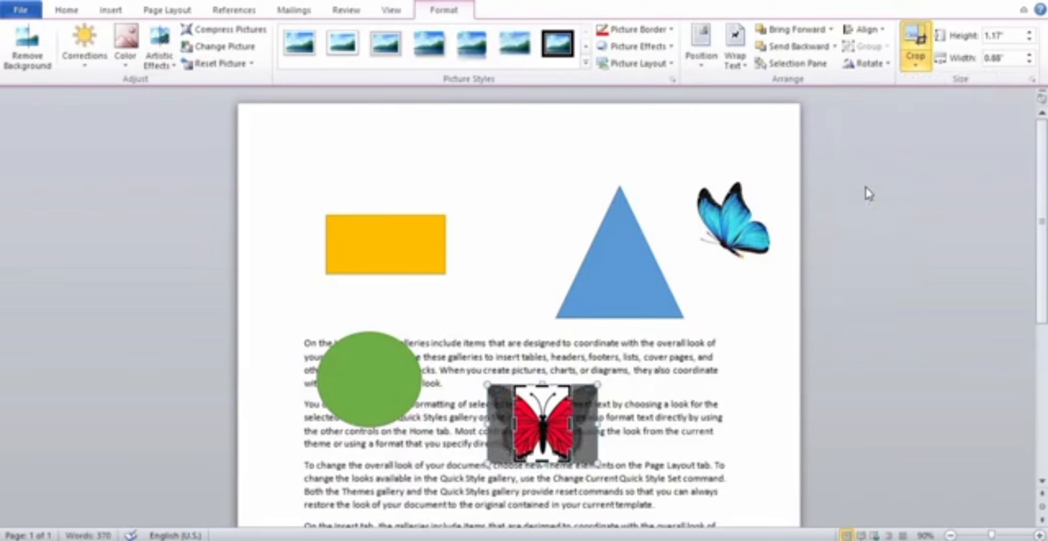